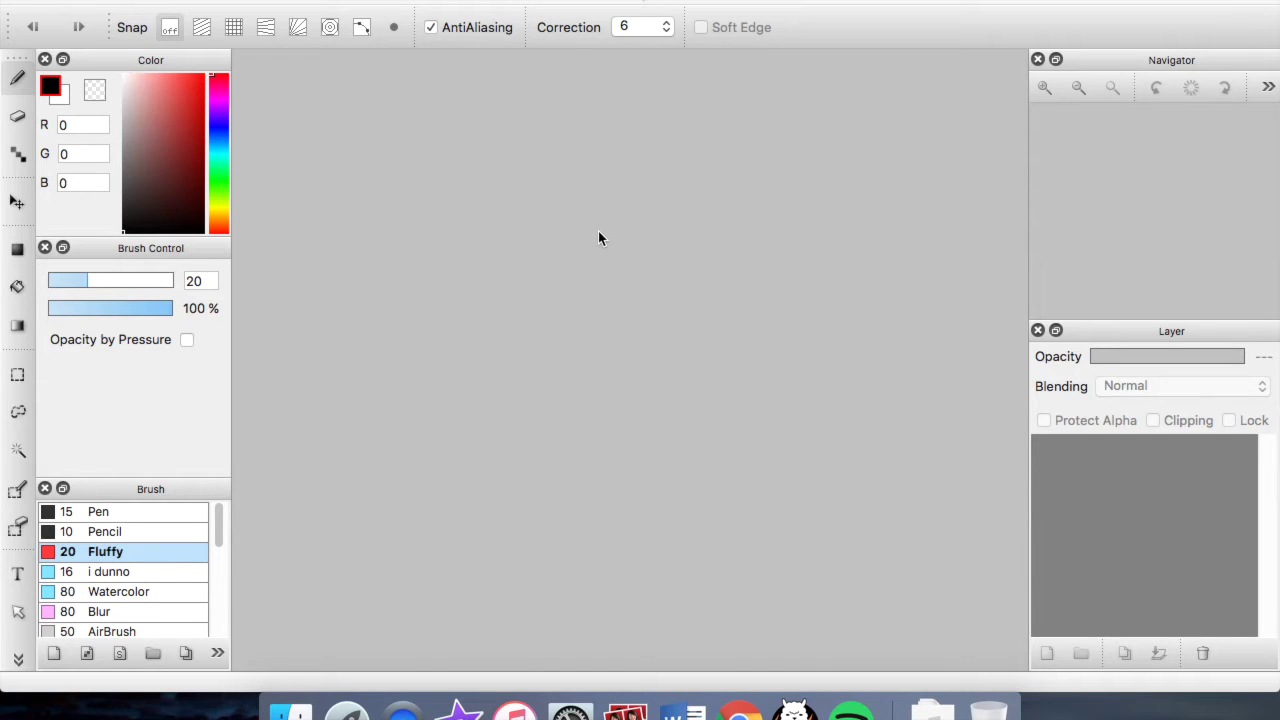
pyautogui.click(662, 1)
pyautogui.moveTo(666, 2); pyautogui.dragTo(664, 1)
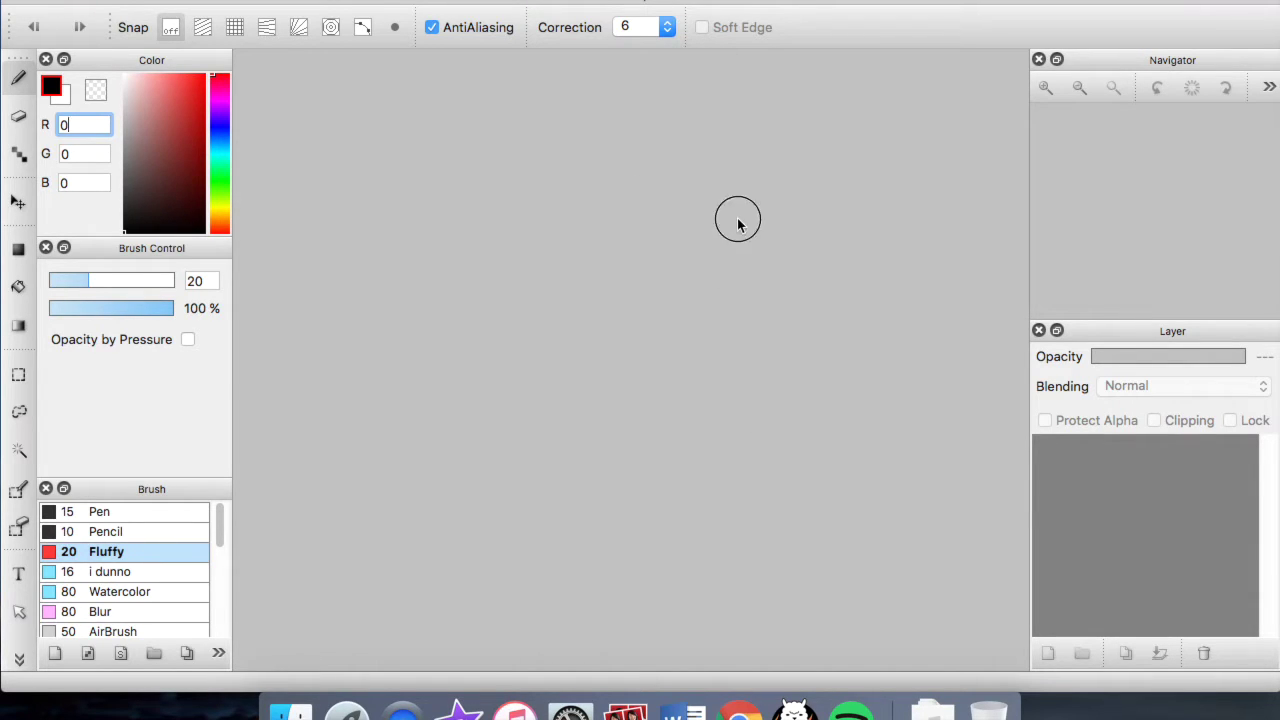
# - Create a new 1200 × 1800 pixel image at 350 dpi with a transparent background
pyautogui.click(150, 1)
pyautogui.click(176, 3)
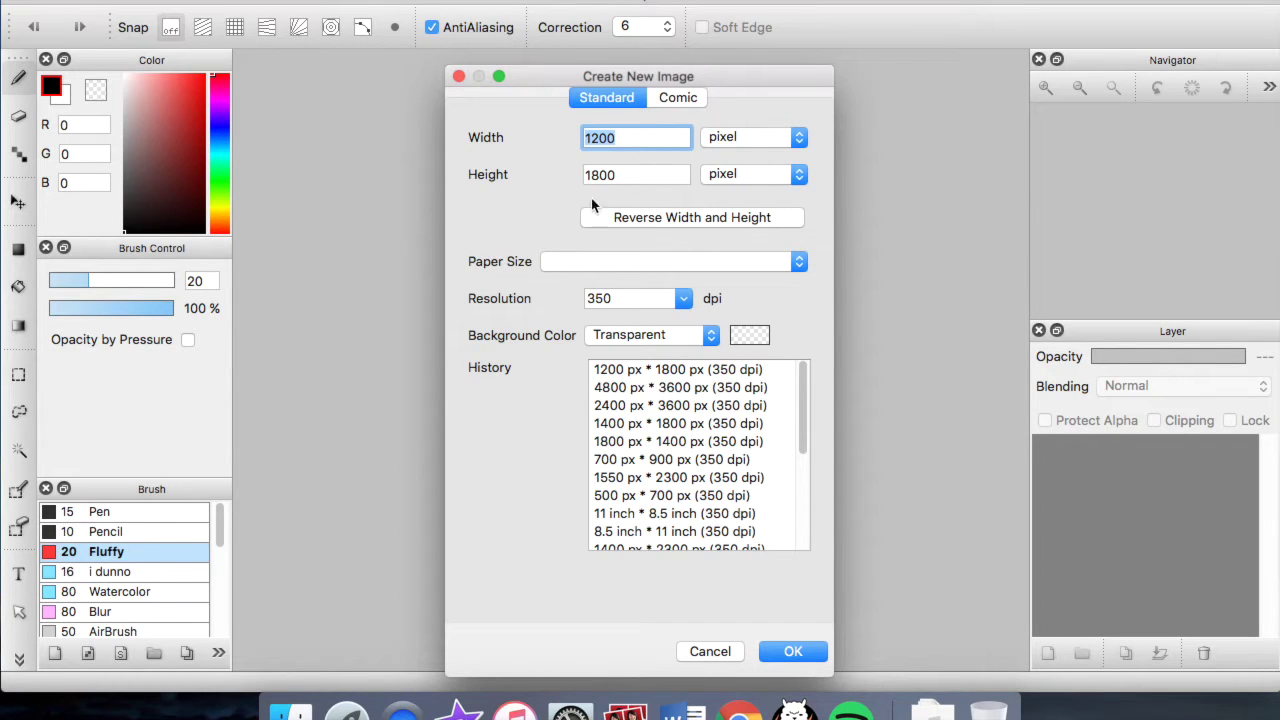
pyautogui.click(790, 652)
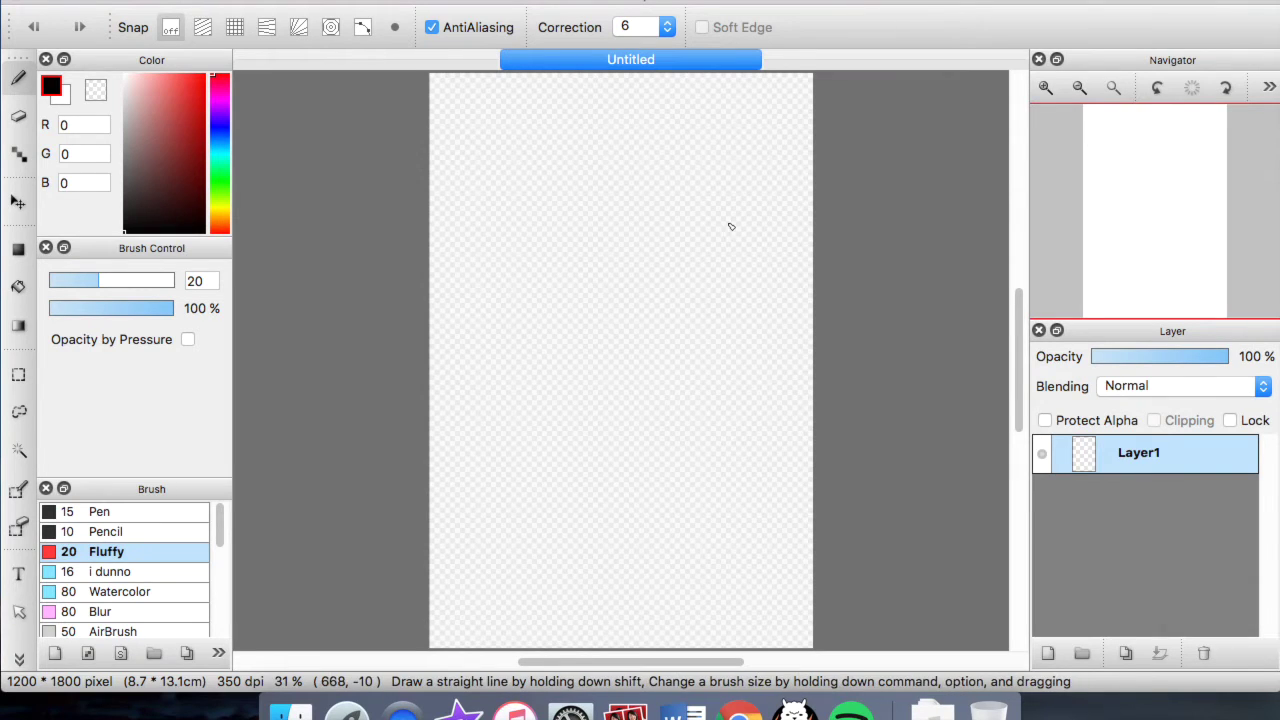
# - Draw a trial stroke across the upper part of the canvas and undo it
pyautogui.moveTo(492, 247)
pyautogui.mouseDown()
pyautogui.moveTo(566, 163)
pyautogui.moveTo(752, 206)
pyautogui.moveTo(757, 272)
pyautogui.mouseUp()
pyautogui.press('super+z')
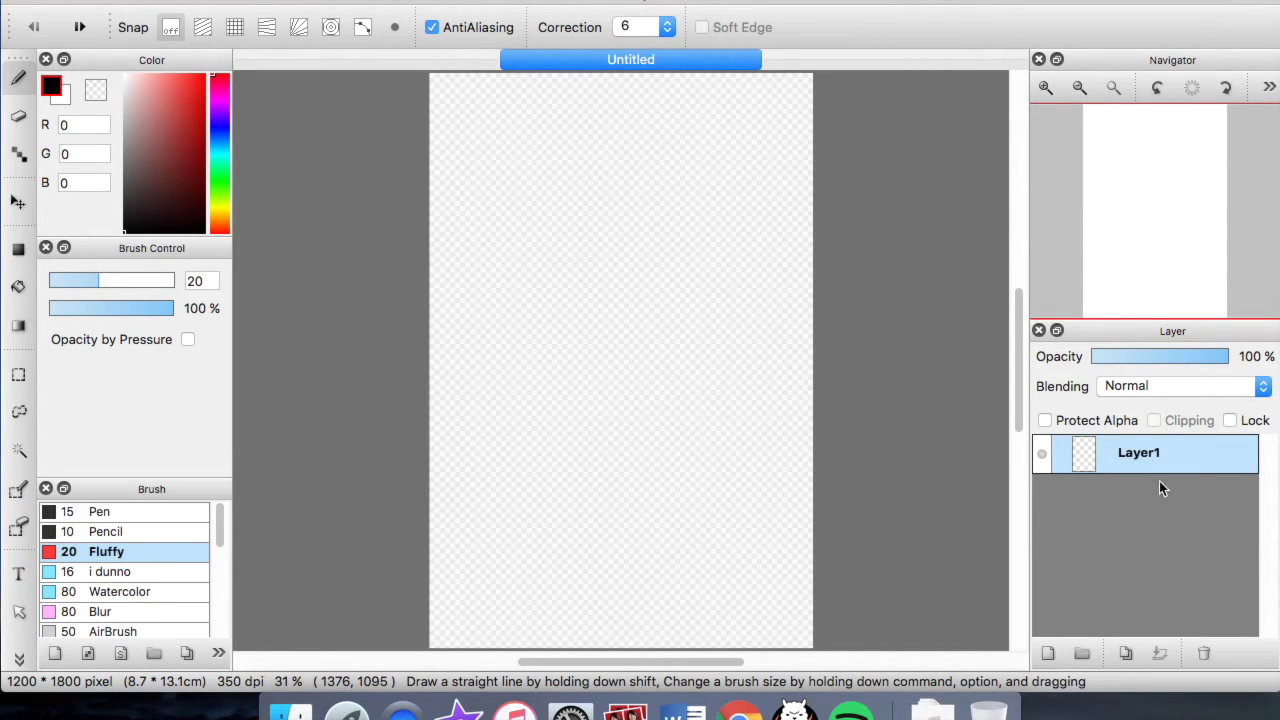
# - Add a second layer and draw a black smiley face on Layer1 near the top of the canvas
pyautogui.click(1047, 655)
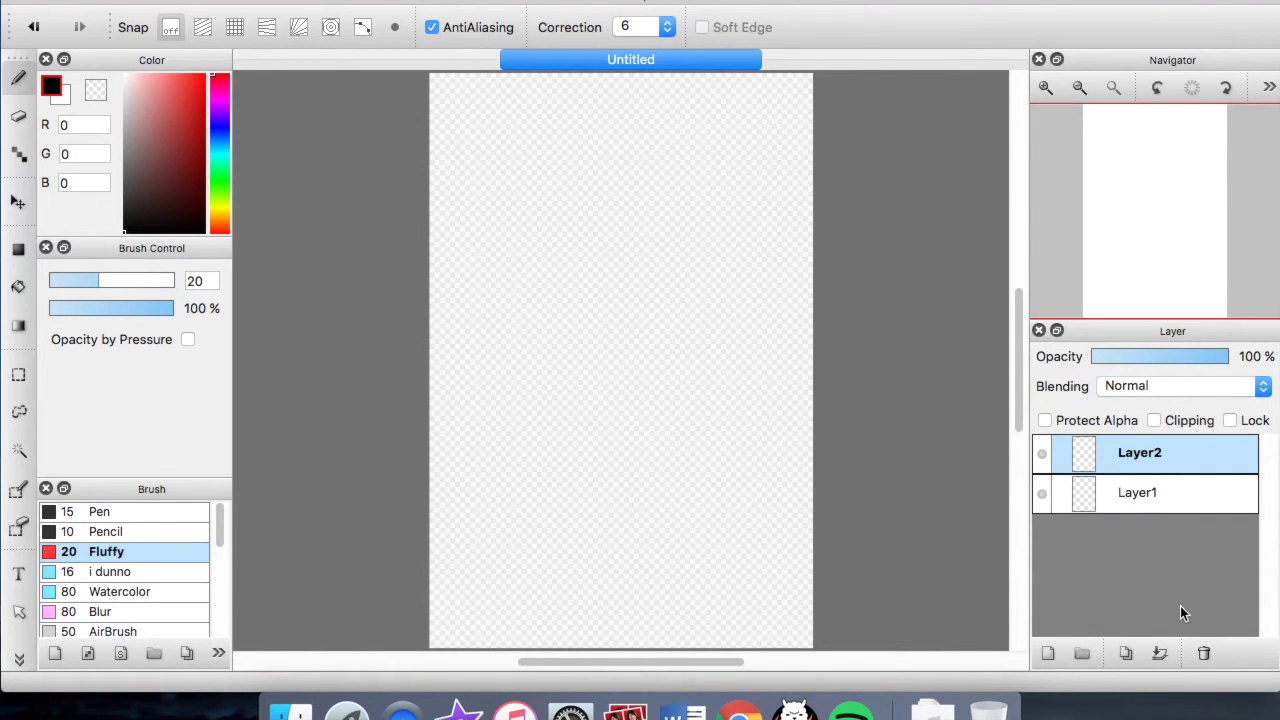
pyautogui.click(1142, 497)
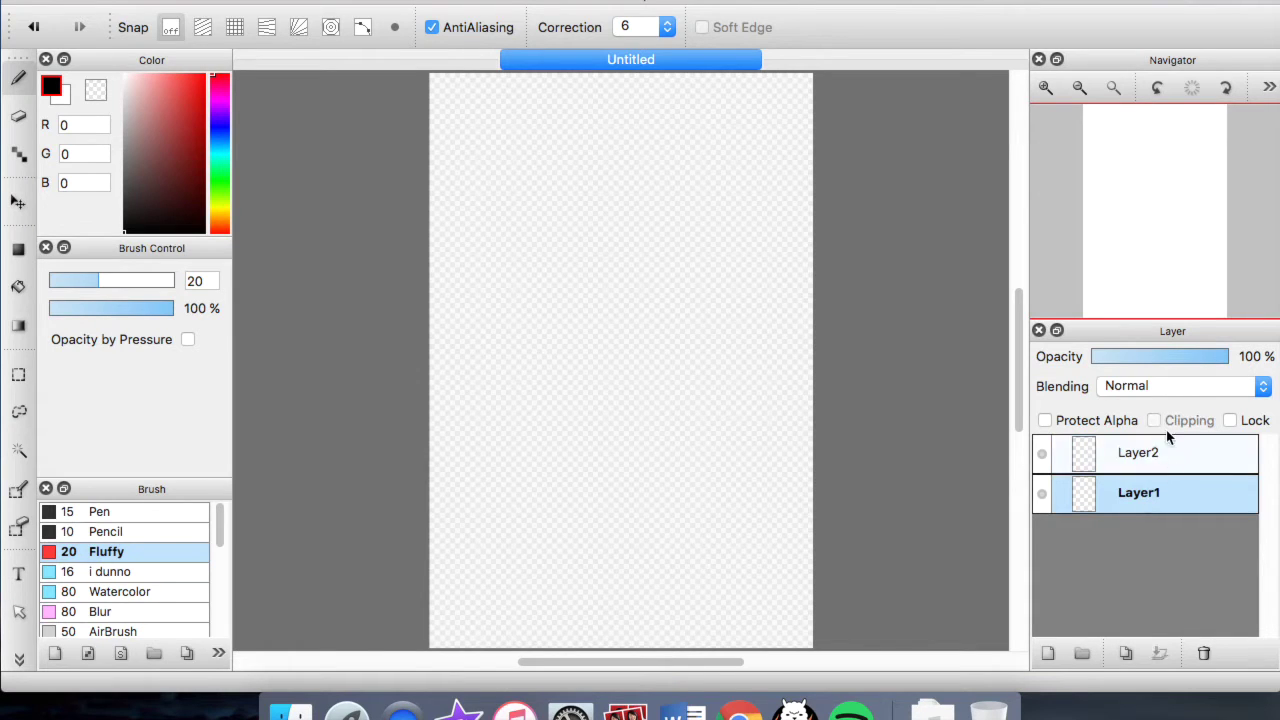
pyautogui.moveTo(632, 134)
pyautogui.mouseDown()
pyautogui.moveTo(588, 262)
pyautogui.moveTo(600, 268)
pyautogui.mouseUp()
pyautogui.moveTo(580, 172); pyautogui.dragTo(578, 202)
pyautogui.moveTo(624, 172); pyautogui.dragTo(622, 200)
pyautogui.moveTo(564, 203); pyautogui.dragTo(631, 223)
# - Set the colour to pure red (255, 0, 0) and draw hair around the smiley face on Layer1
pyautogui.click(204, 75)
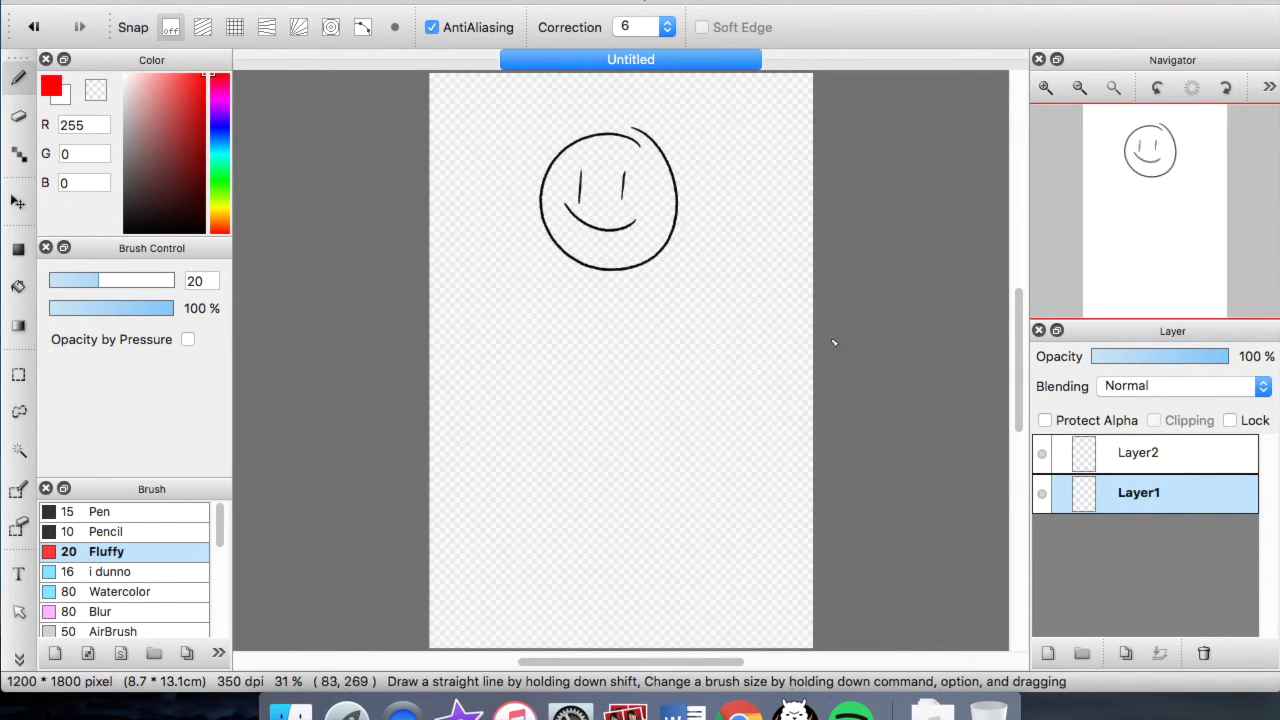
pyautogui.click(1047, 652)
pyautogui.click(1205, 653)
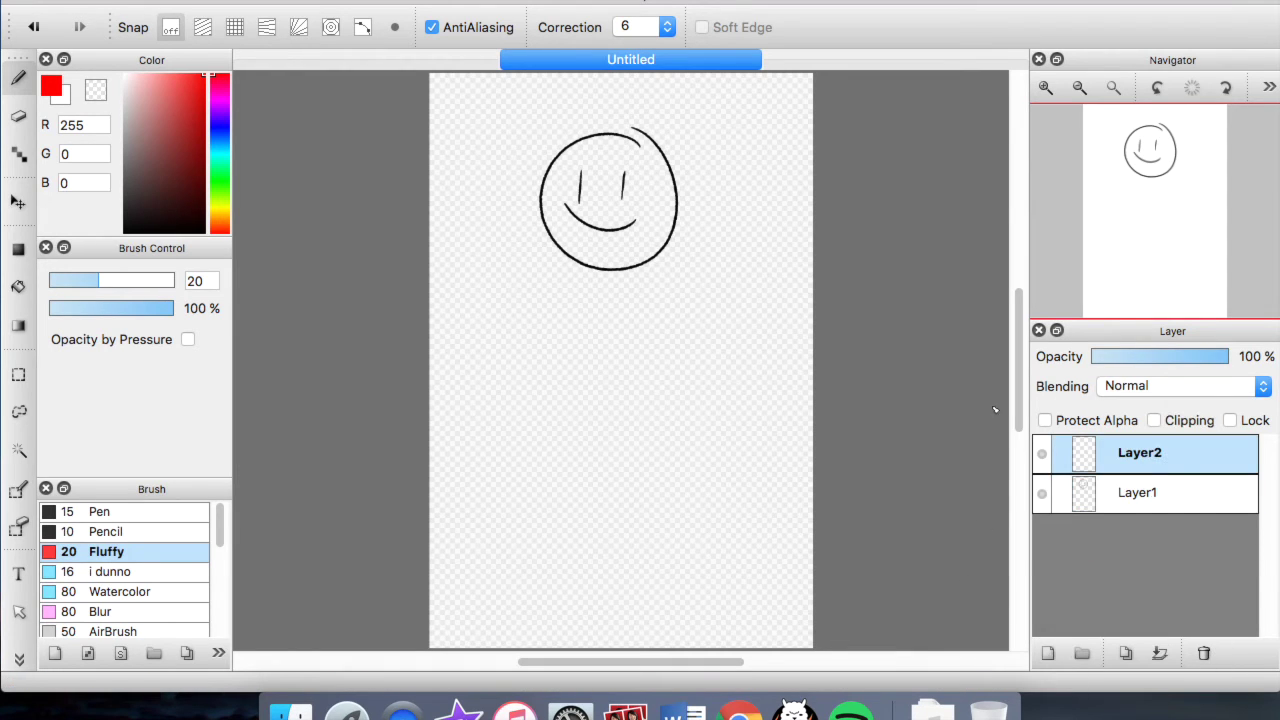
pyautogui.click(1069, 490)
pyautogui.moveTo(648, 128)
pyautogui.mouseDown()
pyautogui.moveTo(583, 174)
pyautogui.moveTo(532, 178)
pyautogui.mouseUp()
pyautogui.moveTo(619, 110)
pyautogui.mouseDown()
pyautogui.moveTo(519, 158)
pyautogui.moveTo(565, 186)
pyautogui.moveTo(598, 141)
pyautogui.moveTo(526, 180)
pyautogui.moveTo(479, 259)
pyautogui.moveTo(513, 302)
pyautogui.moveTo(723, 204)
pyautogui.moveTo(735, 243)
pyautogui.moveTo(670, 296)
pyautogui.mouseUp()
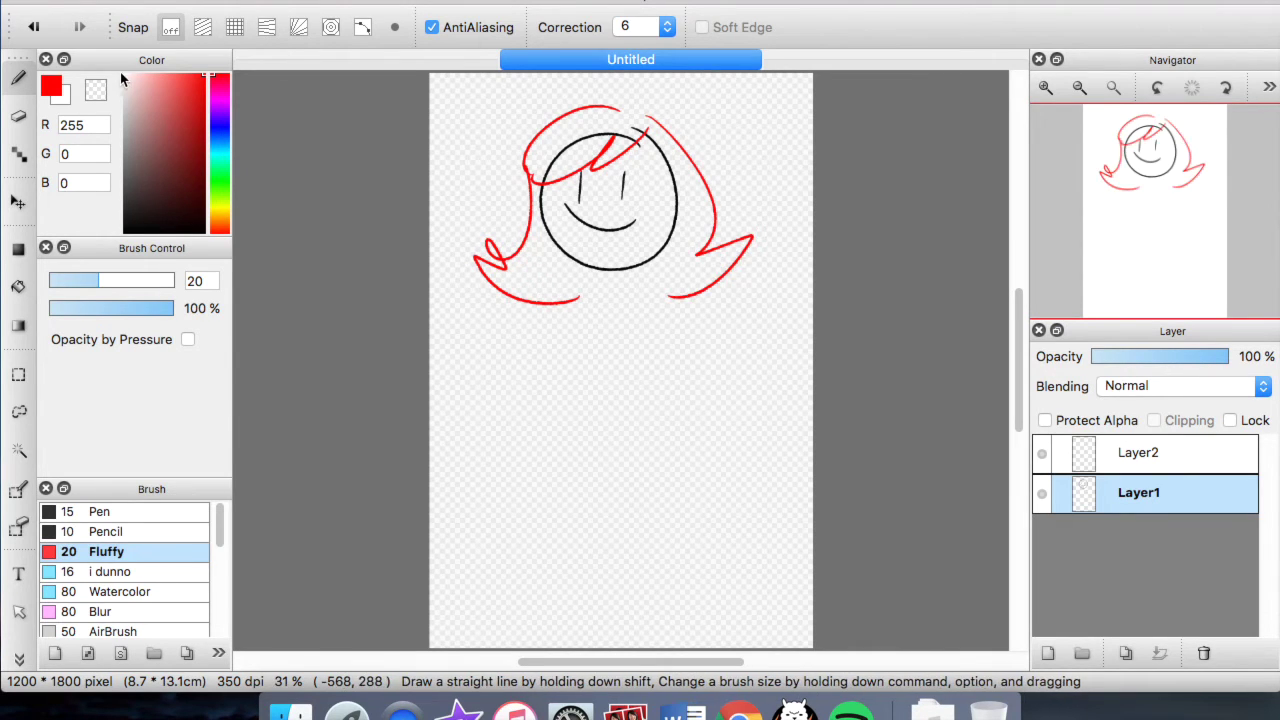
# - Try erasing the head outline above the red fringe on Layer1, and undo both the erasing and the hair
pyautogui.click(18, 116)
pyautogui.moveTo(638, 143)
pyautogui.mouseDown()
pyautogui.moveTo(609, 131)
pyautogui.moveTo(555, 159)
pyautogui.moveTo(586, 147)
pyautogui.moveTo(575, 137)
pyautogui.moveTo(543, 177)
pyautogui.mouseUp()
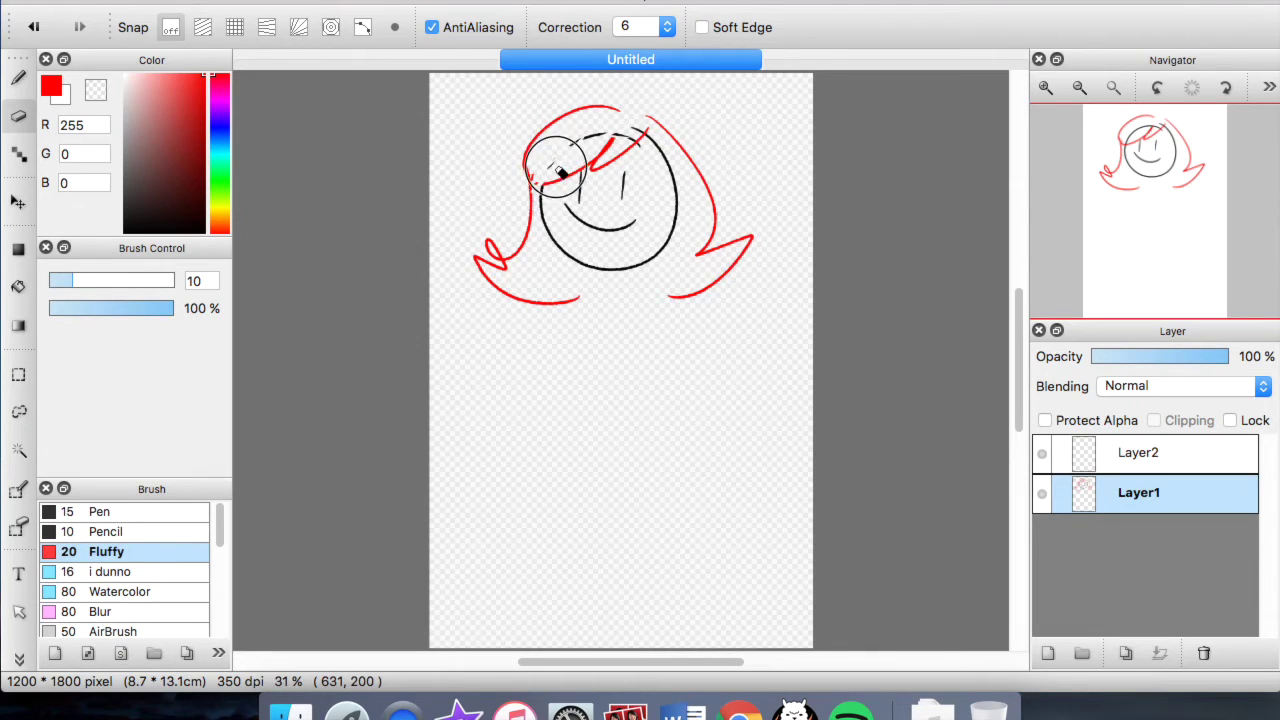
pyautogui.click(36, 29)
pyautogui.click(36, 29)
pyautogui.click(36, 29)
pyautogui.click(34, 27)
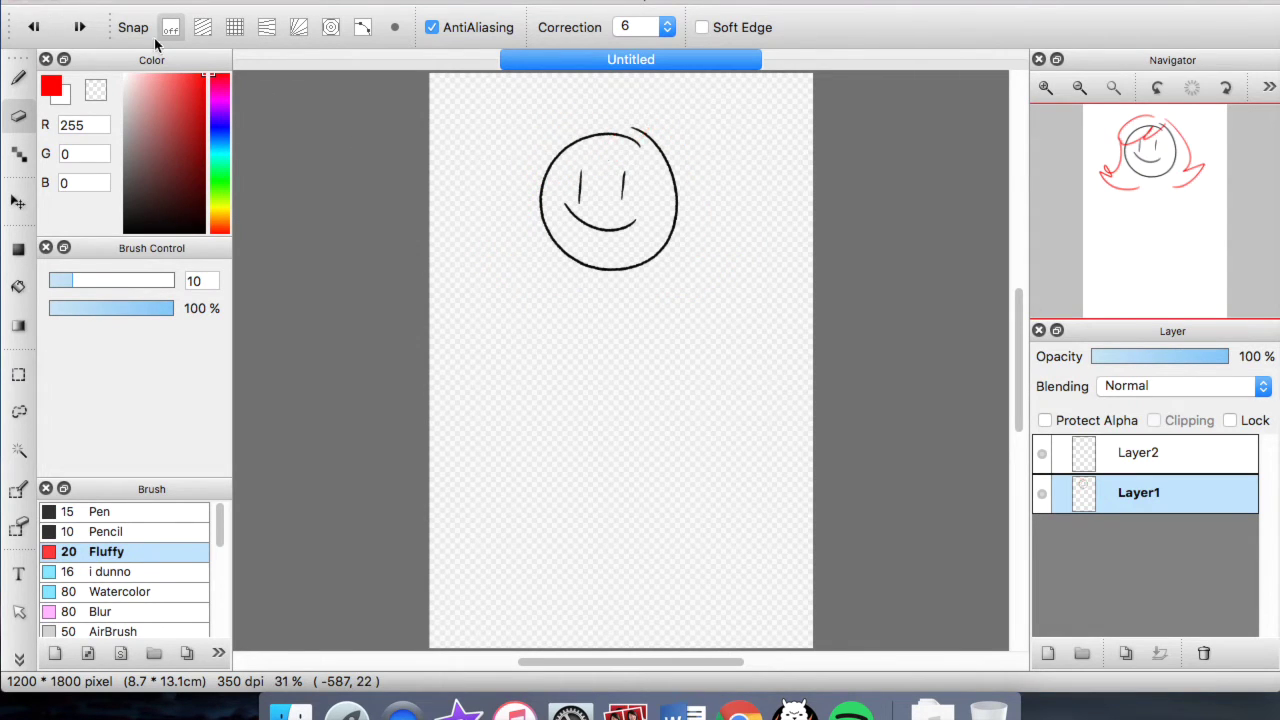
# - Draw the red hair around the smiley face on Layer2 with the brush
pyautogui.click(1128, 452)
pyautogui.click(18, 78)
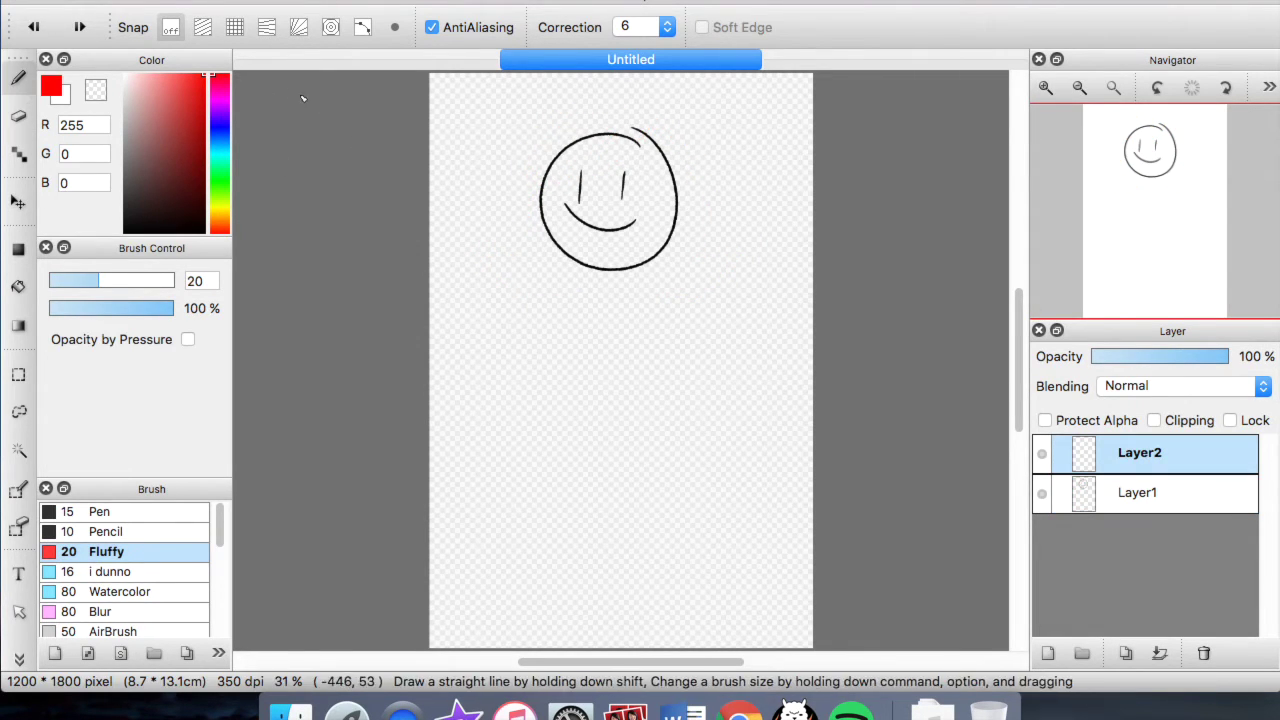
pyautogui.moveTo(652, 130)
pyautogui.mouseDown()
pyautogui.moveTo(543, 175)
pyautogui.moveTo(604, 134)
pyautogui.moveTo(582, 277)
pyautogui.moveTo(652, 137)
pyautogui.moveTo(730, 195)
pyautogui.moveTo(748, 232)
pyautogui.moveTo(666, 286)
pyautogui.mouseUp()
# - Erase the head outline above the fringe on Layer1 with the eraser at size 42, and undo the erasing
pyautogui.click(1128, 492)
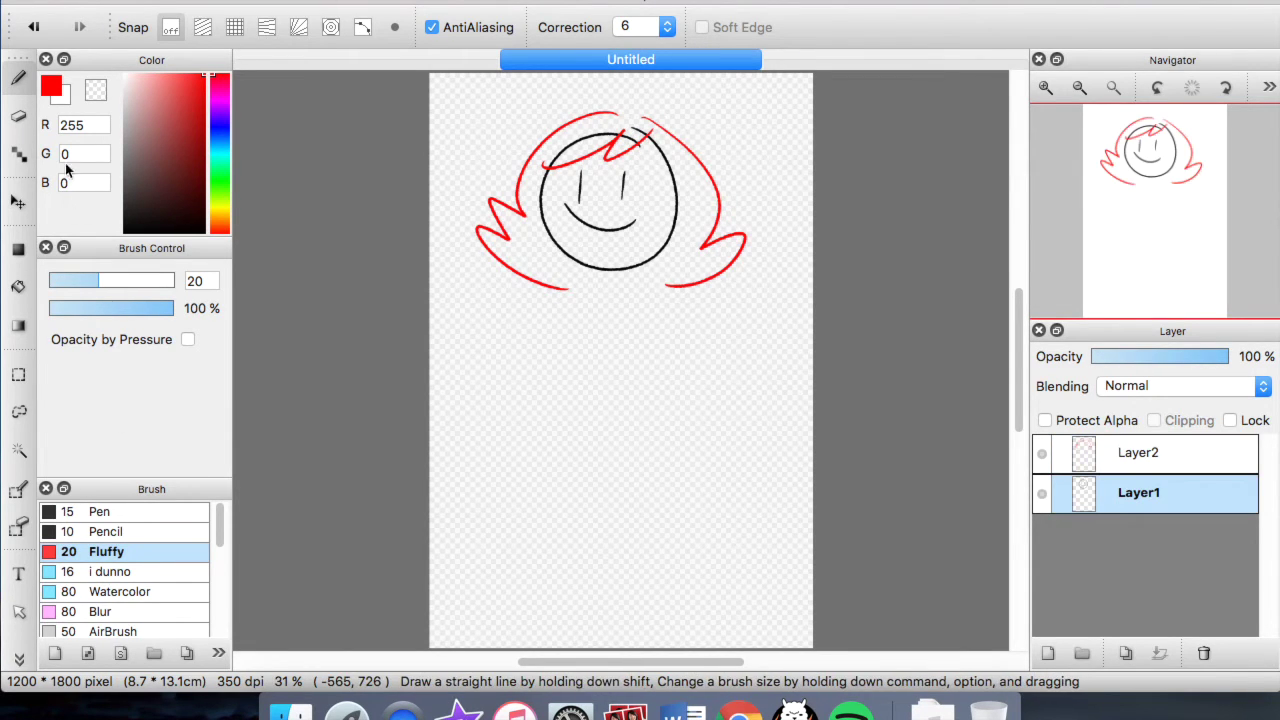
pyautogui.press('e')
pyautogui.moveTo(120, 280); pyautogui.dragTo(134, 280)
pyautogui.moveTo(627, 140); pyautogui.dragTo(646, 126)
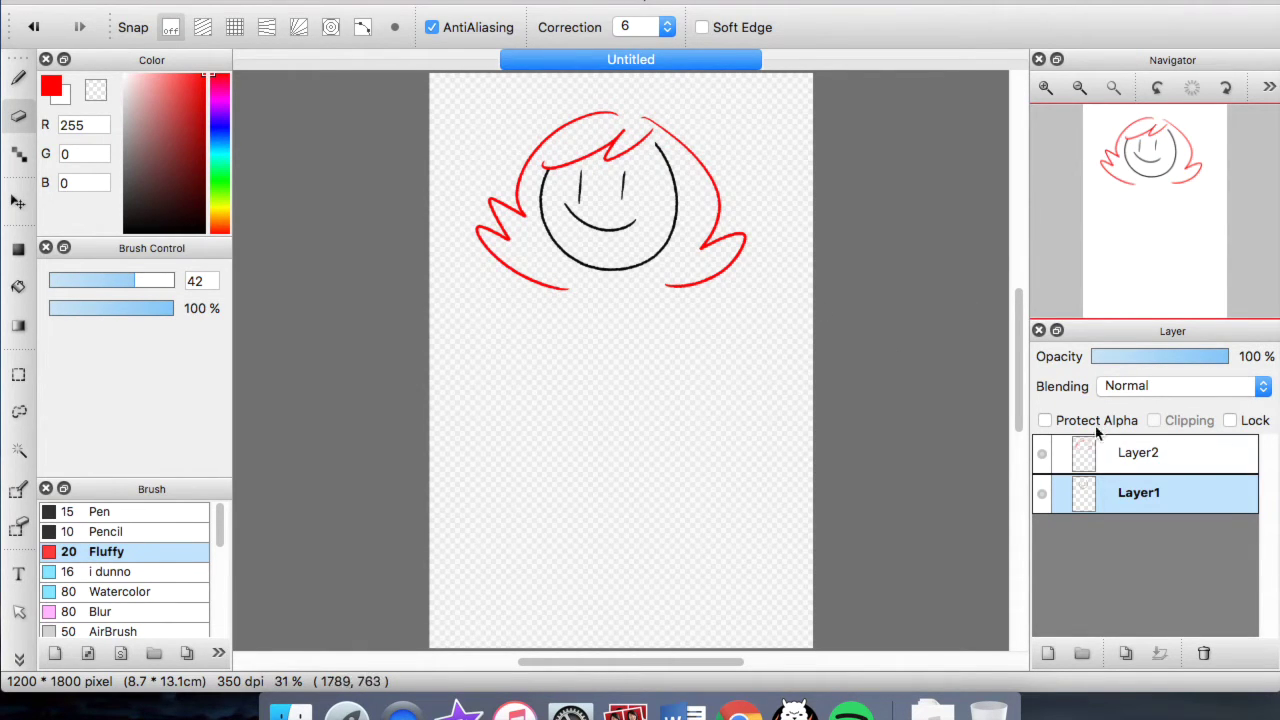
pyautogui.click(1125, 455)
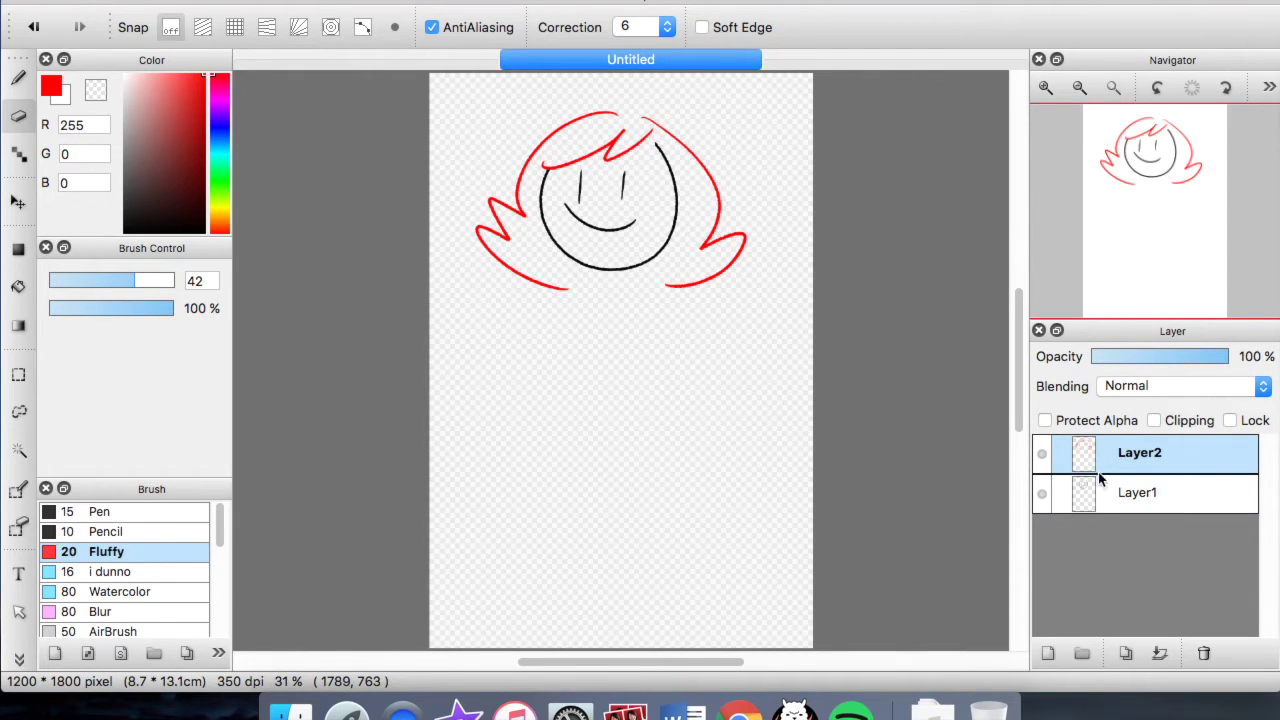
pyautogui.press('super+z')
# - Try placing Layer2 below Layer1 and erasing the head outline where the fringe crosses it, and reverse both changes
pyautogui.moveTo(1151, 461); pyautogui.dragTo(1146, 484)
pyautogui.scroll(5, 614, 243)
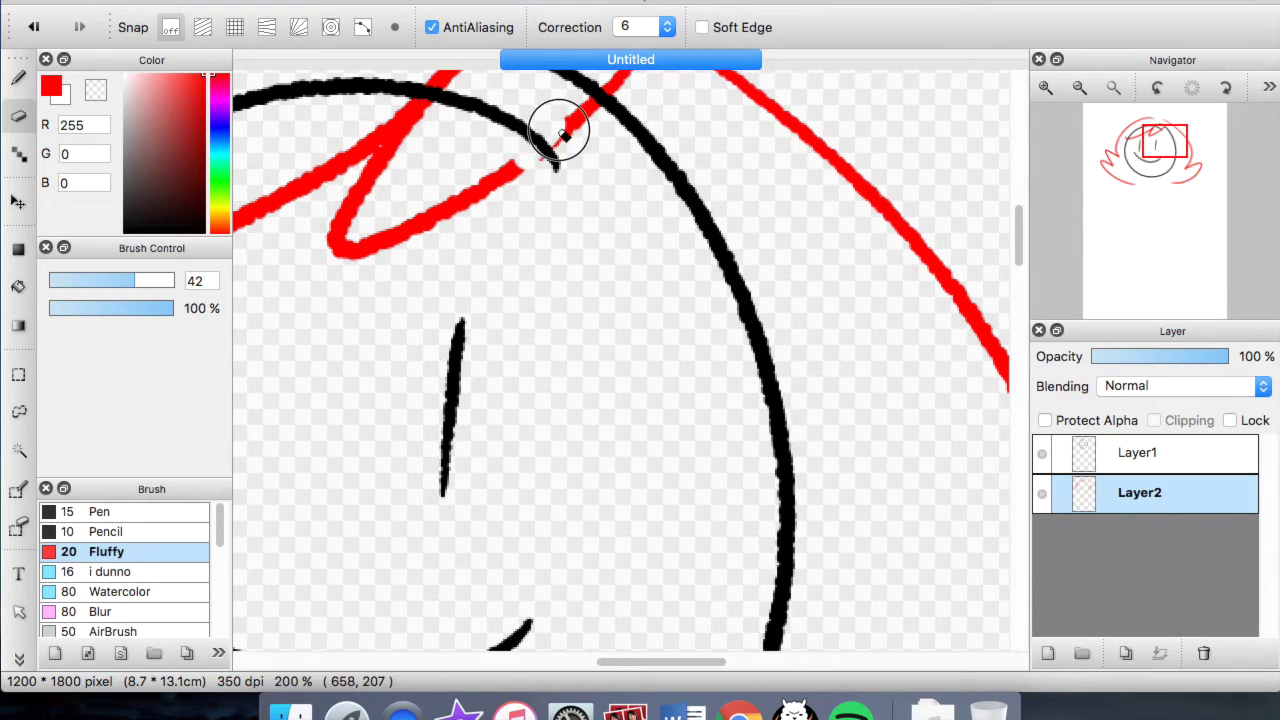
pyautogui.click(1140, 453)
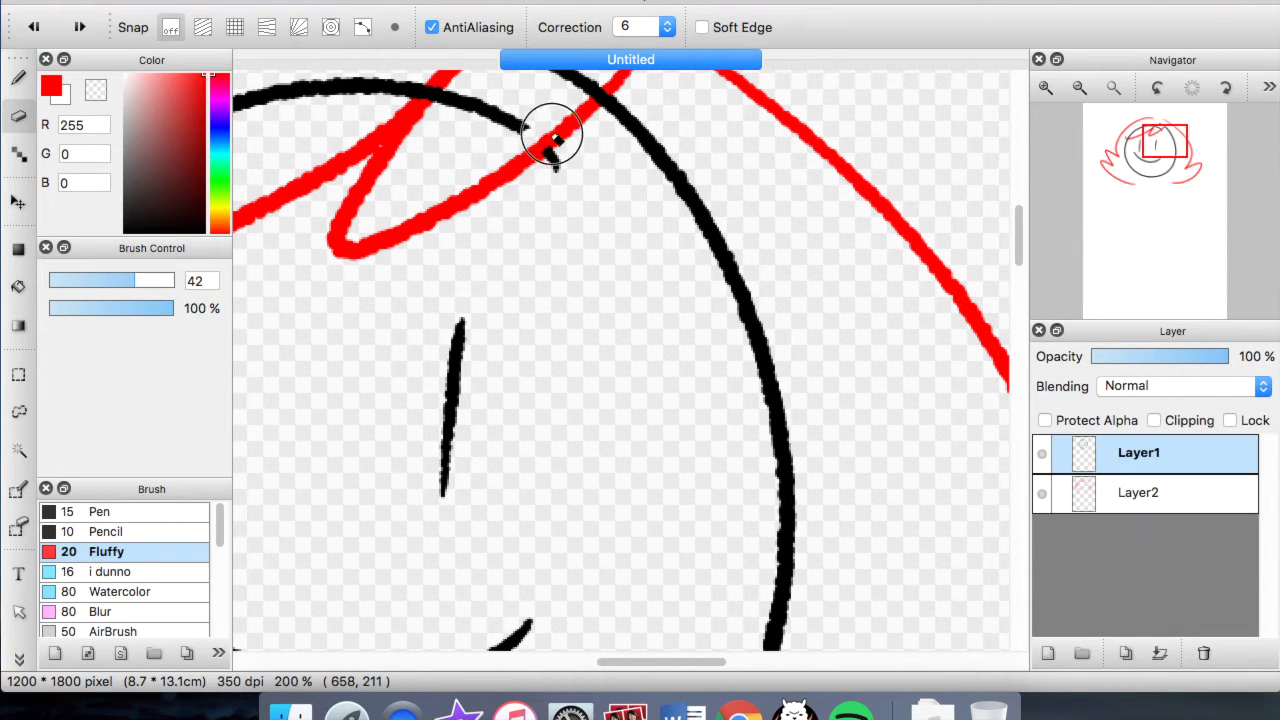
pyautogui.moveTo(551, 129)
pyautogui.mouseDown()
pyautogui.moveTo(515, 111)
pyautogui.moveTo(486, 120)
pyautogui.mouseUp()
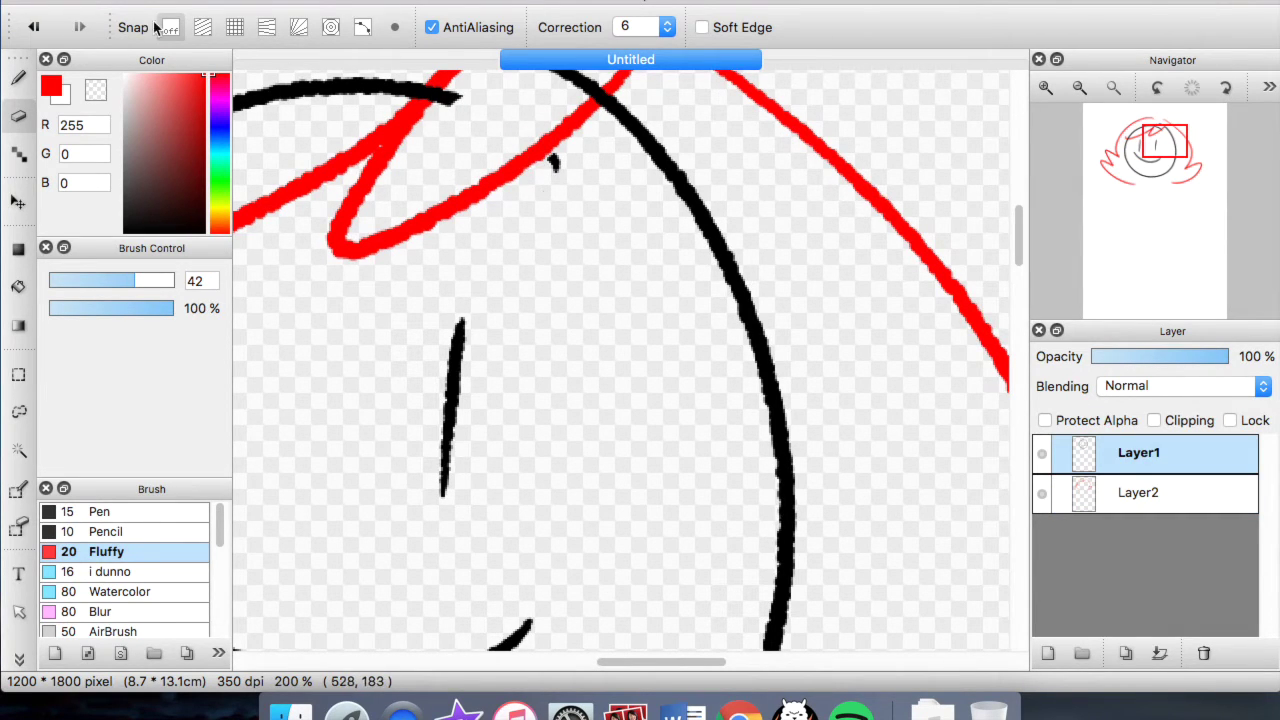
pyautogui.click(50, 26)
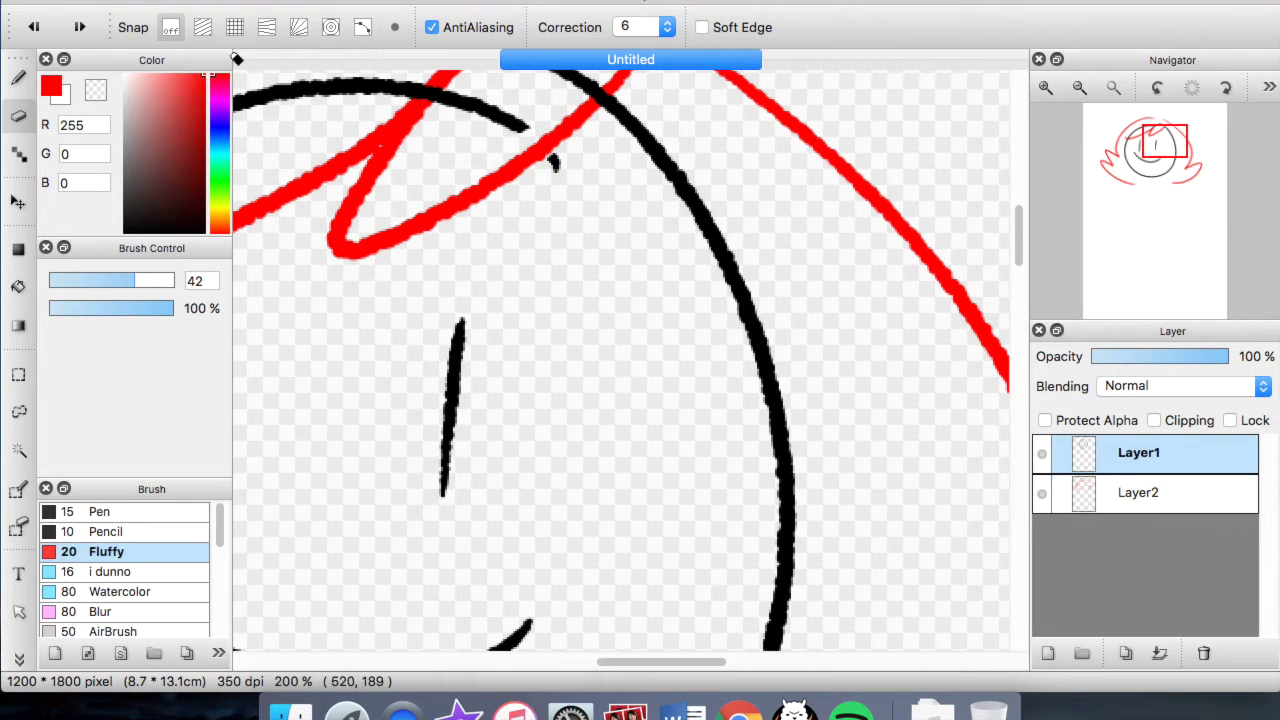
pyautogui.click(34, 27)
pyautogui.moveTo(1128, 462)
pyautogui.mouseDown()
pyautogui.moveTo(1108, 451)
pyautogui.moveTo(1098, 477)
pyautogui.mouseUp()
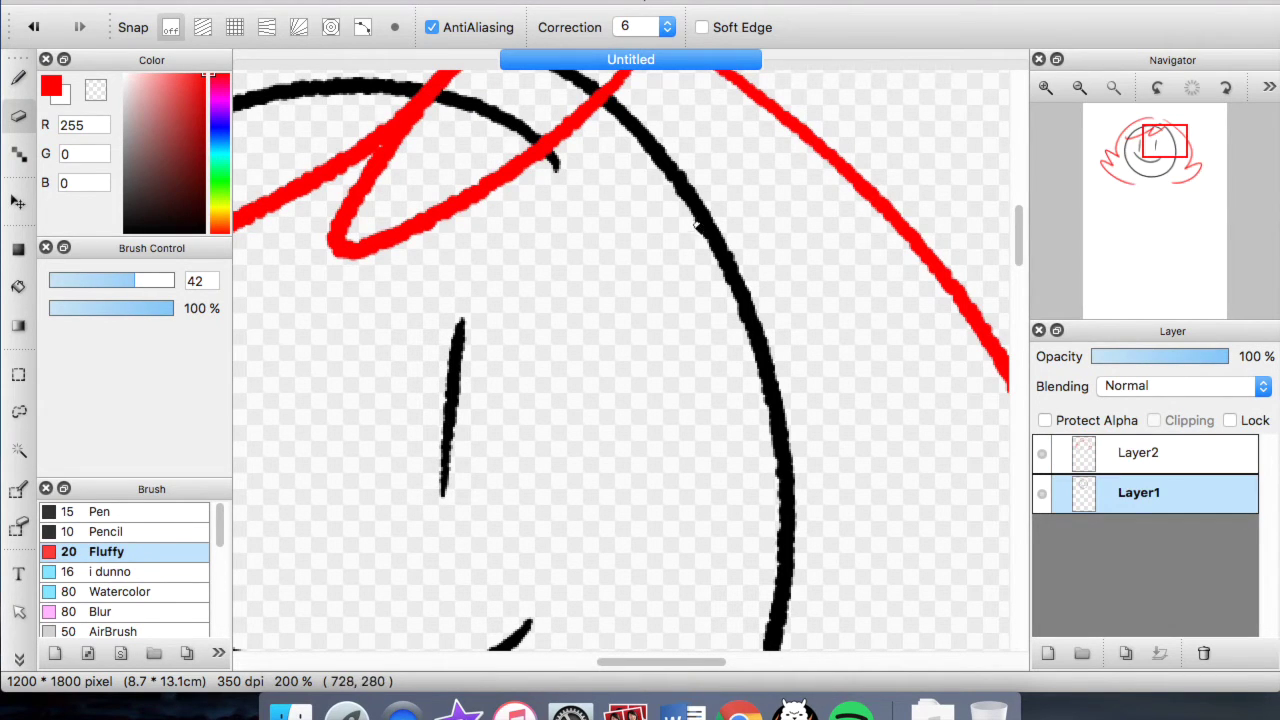
# - Try erasing on Layer2 where the fringe crosses the head outline, and undo the erasing
pyautogui.scroll(-2, 694, 229)
pyautogui.click(1125, 455)
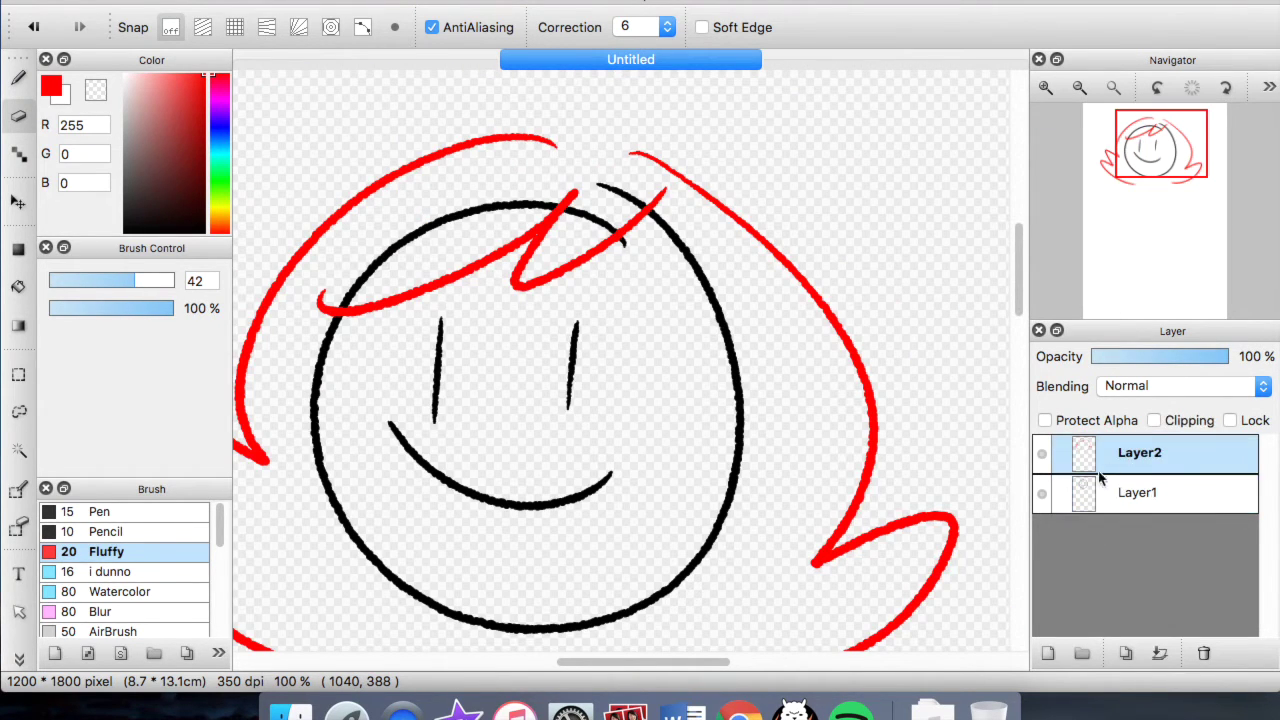
pyautogui.scroll(-2, 712, 248)
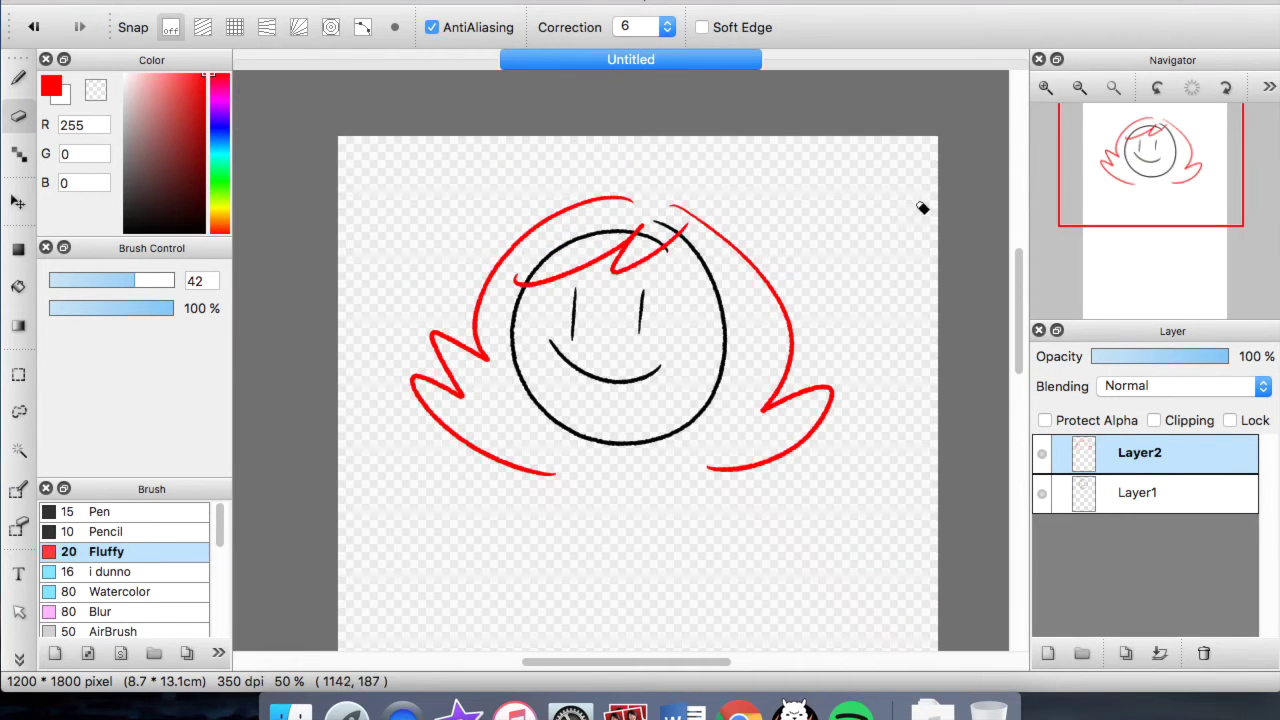
pyautogui.moveTo(1122, 205)
pyautogui.scroll(3, 694, 336)
pyautogui.scroll(2, 687, 290)
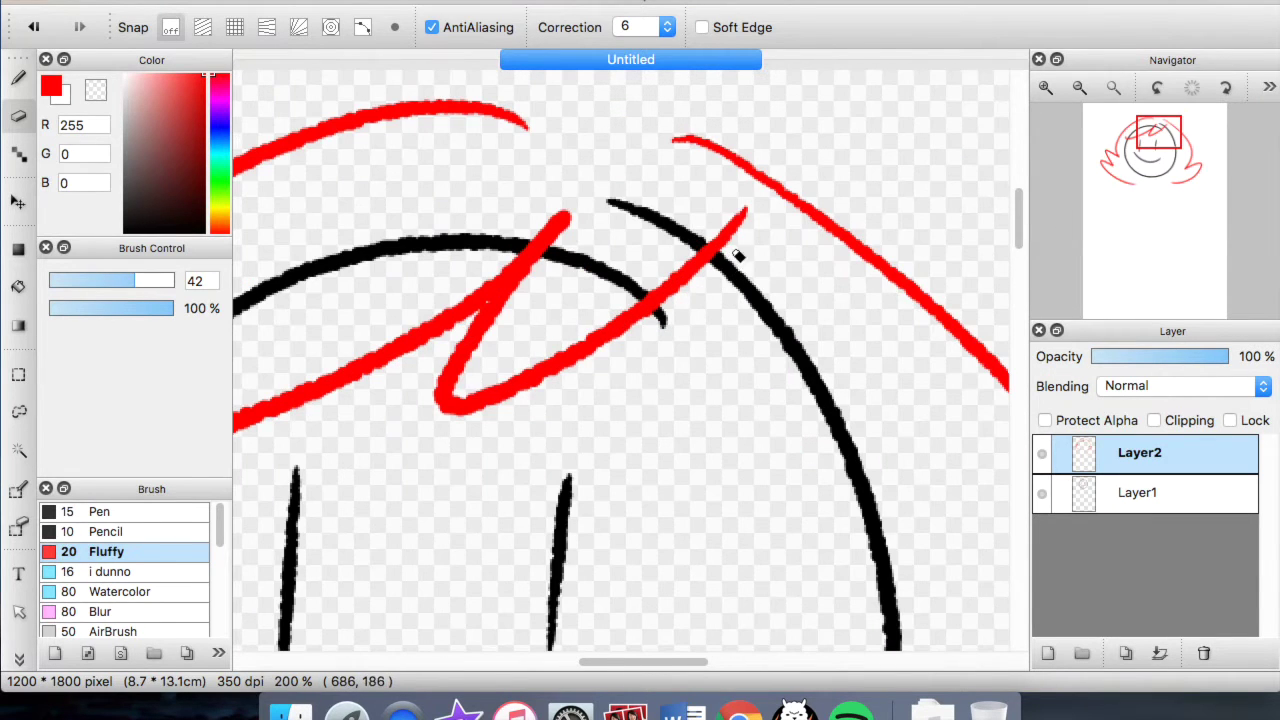
pyautogui.moveTo(712, 238)
pyautogui.mouseDown()
pyautogui.moveTo(700, 251)
pyautogui.moveTo(709, 313)
pyautogui.mouseUp()
pyautogui.press('super+z')
pyautogui.scroll(-5, 745, 315)
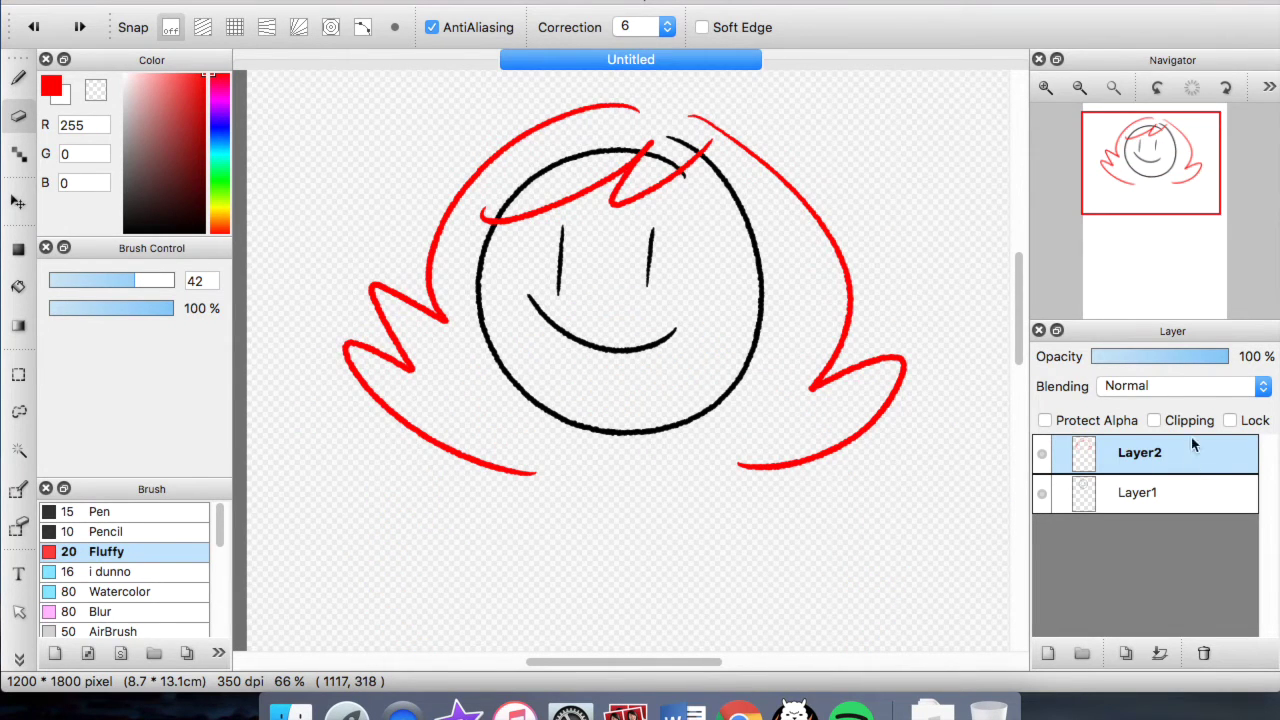
# - Delete Layer2 with the red hair and clear the smiley face from Layer1
pyautogui.click(1205, 652)
pyautogui.click(245, 1)
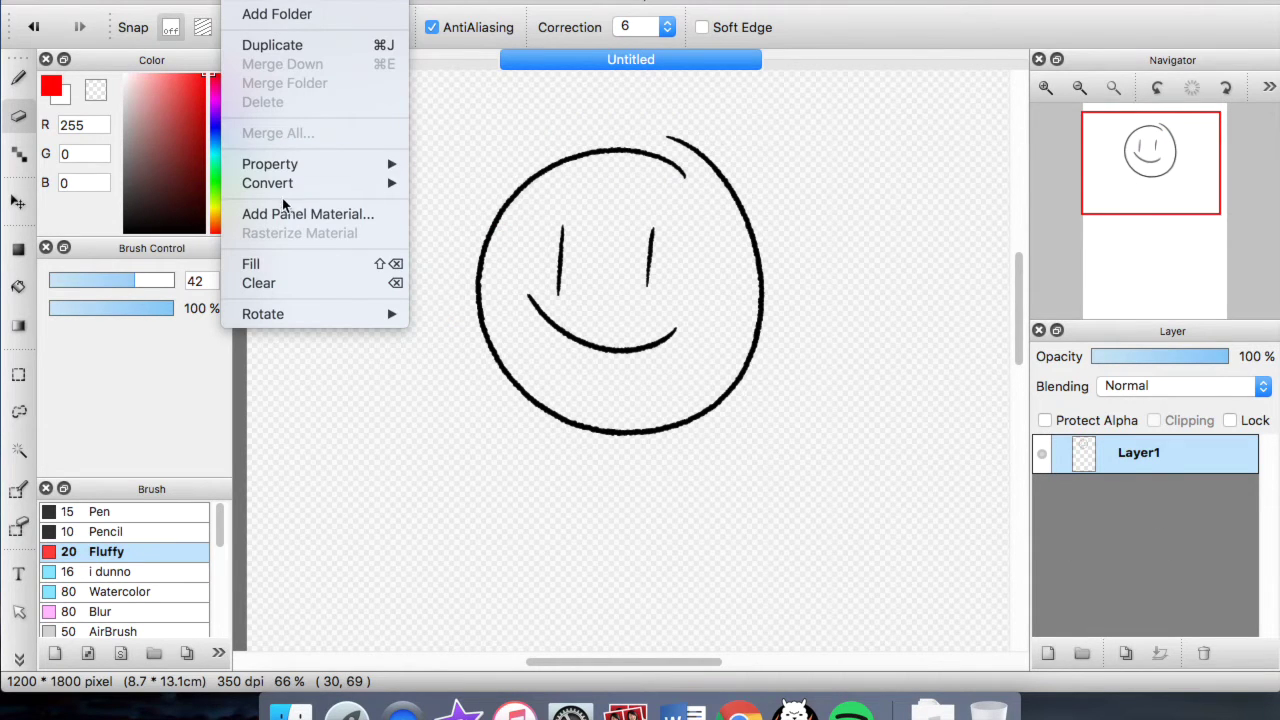
pyautogui.click(298, 283)
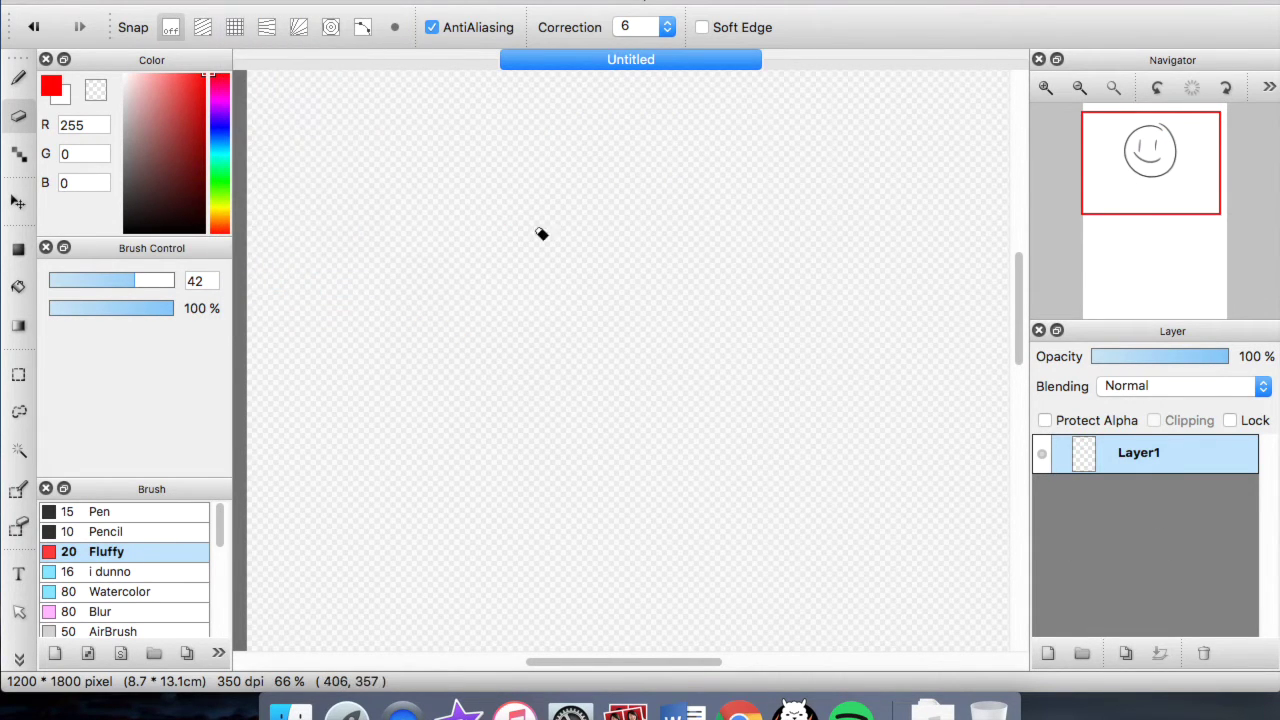
pyautogui.press('super+minus')
pyautogui.scroll(-2, 600, 250)
pyautogui.scroll(1, 640, 330)
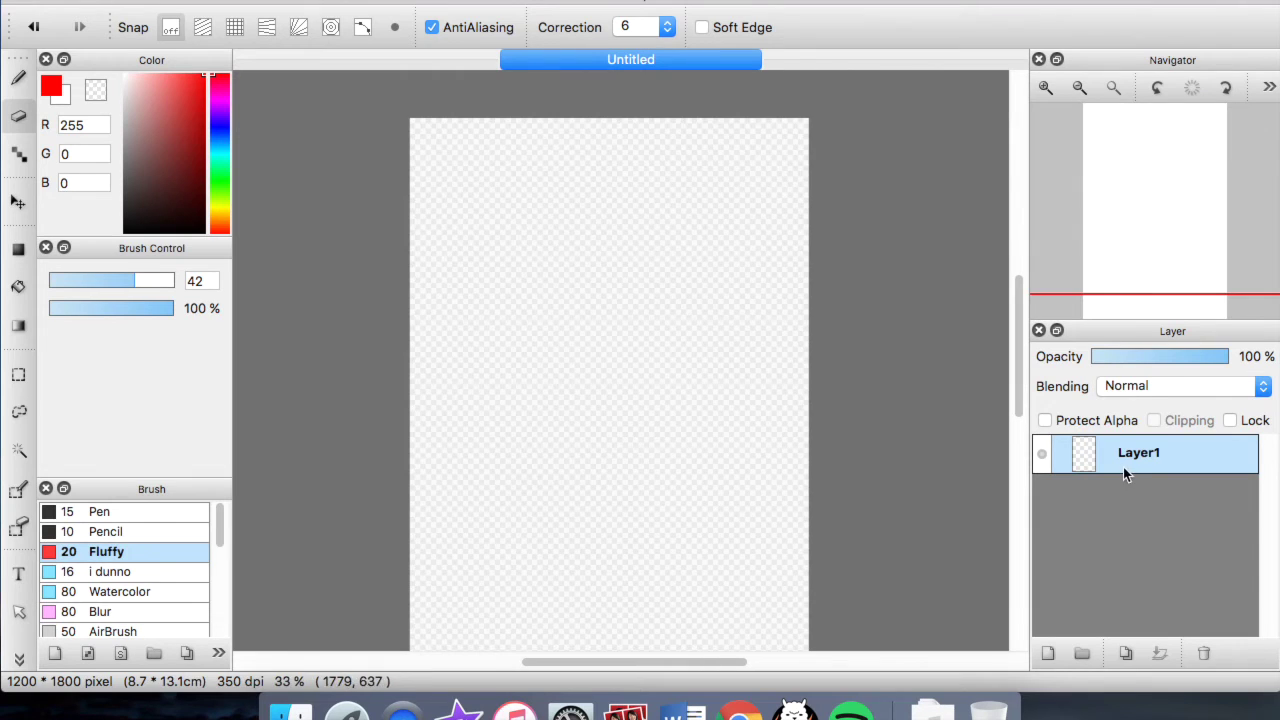
# - Draw a character's head with ear, side hair and two line eyes on Layer1 using the brush in black
pyautogui.click(22, 84)
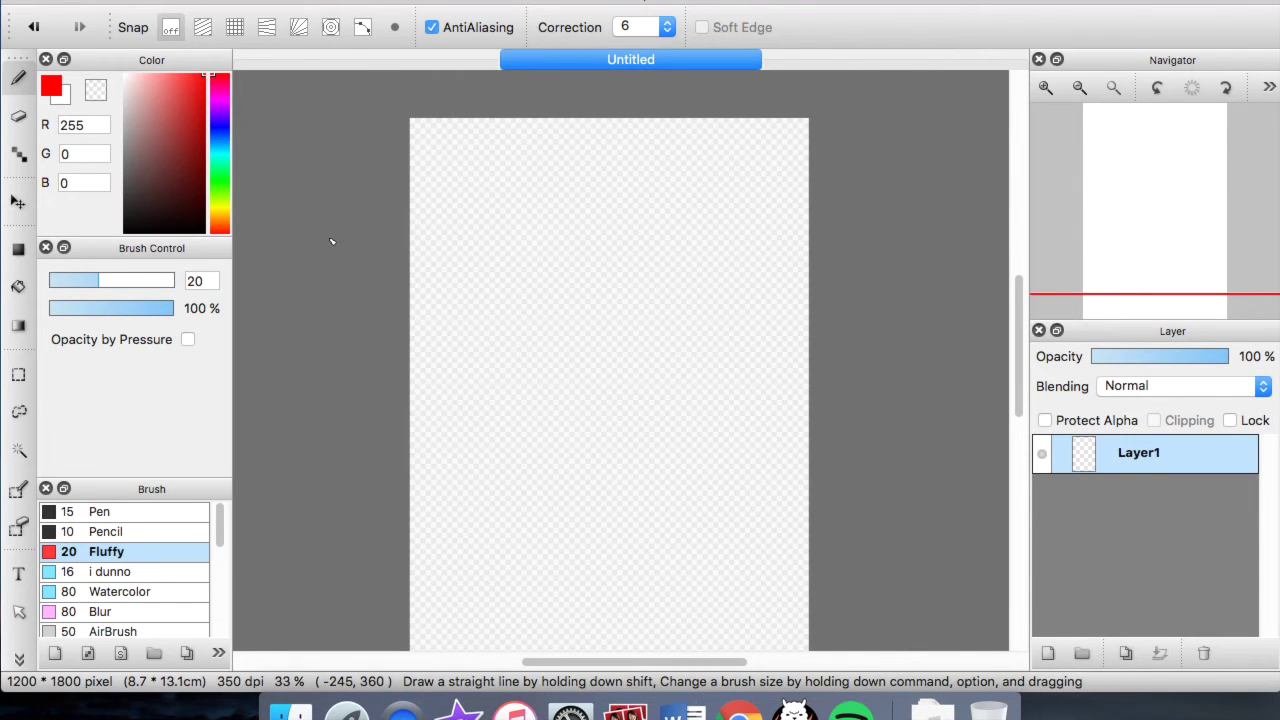
pyautogui.moveTo(168, 168); pyautogui.dragTo(81, 280)
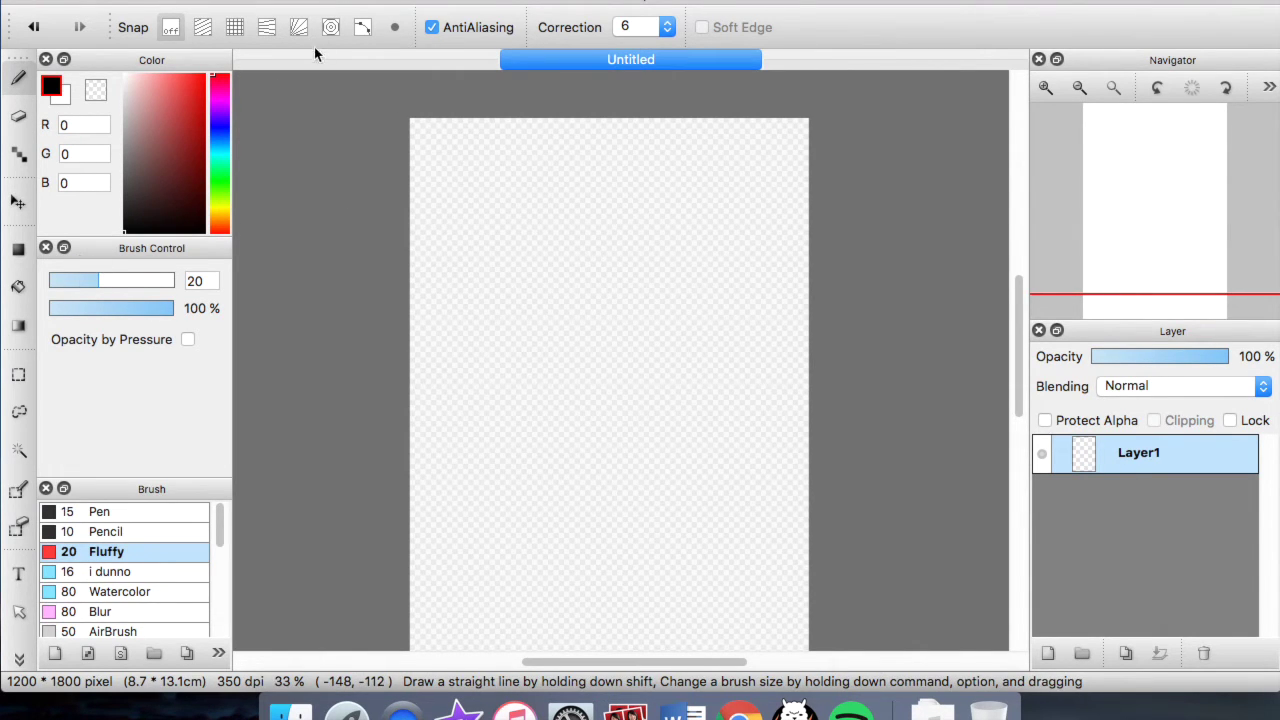
pyautogui.moveTo(634, 192)
pyautogui.mouseDown()
pyautogui.moveTo(545, 201)
pyautogui.moveTo(533, 267)
pyautogui.moveTo(542, 325)
pyautogui.moveTo(582, 361)
pyautogui.moveTo(620, 358)
pyautogui.moveTo(666, 325)
pyautogui.mouseUp()
pyautogui.moveTo(668, 272); pyautogui.dragTo(672, 333)
pyautogui.moveTo(583, 176)
pyautogui.mouseDown()
pyautogui.moveTo(543, 186)
pyautogui.moveTo(506, 218)
pyautogui.mouseUp()
pyautogui.moveTo(466, 295); pyautogui.dragTo(538, 195)
pyautogui.moveTo(468, 303)
pyautogui.mouseDown()
pyautogui.moveTo(513, 273)
pyautogui.moveTo(540, 305)
pyautogui.mouseUp()
pyautogui.moveTo(572, 248)
pyautogui.mouseDown()
pyautogui.moveTo(572, 290)
pyautogui.moveTo(610, 296)
pyautogui.mouseUp()
# - Draw the character's mouth, neck, shoulders and arms below the head on Layer1
pyautogui.moveTo(558, 308)
pyautogui.mouseDown()
pyautogui.moveTo(612, 322)
pyautogui.moveTo(620, 415)
pyautogui.mouseUp()
pyautogui.moveTo(603, 372)
pyautogui.mouseDown()
pyautogui.moveTo(471, 403)
pyautogui.moveTo(677, 394)
pyautogui.moveTo(700, 457)
pyautogui.moveTo(636, 620)
pyautogui.mouseUp()
pyautogui.moveTo(514, 450); pyautogui.dragTo(502, 578)
pyautogui.moveTo(473, 420); pyautogui.dragTo(448, 500)
pyautogui.moveTo(660, 398)
pyautogui.mouseDown()
pyautogui.moveTo(716, 543)
pyautogui.moveTo(680, 650)
pyautogui.mouseUp()
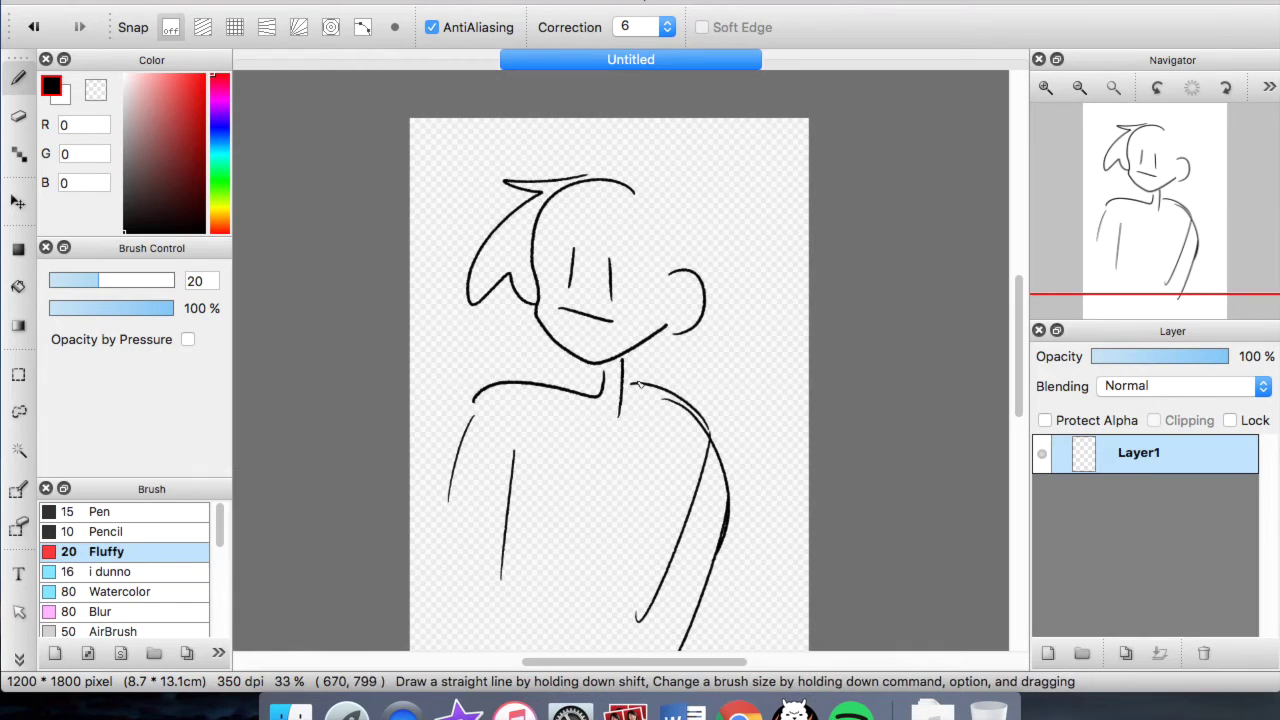
pyautogui.moveTo(650, 380)
pyautogui.mouseDown()
pyautogui.moveTo(651, 341)
pyautogui.moveTo(637, 389)
pyautogui.mouseUp()
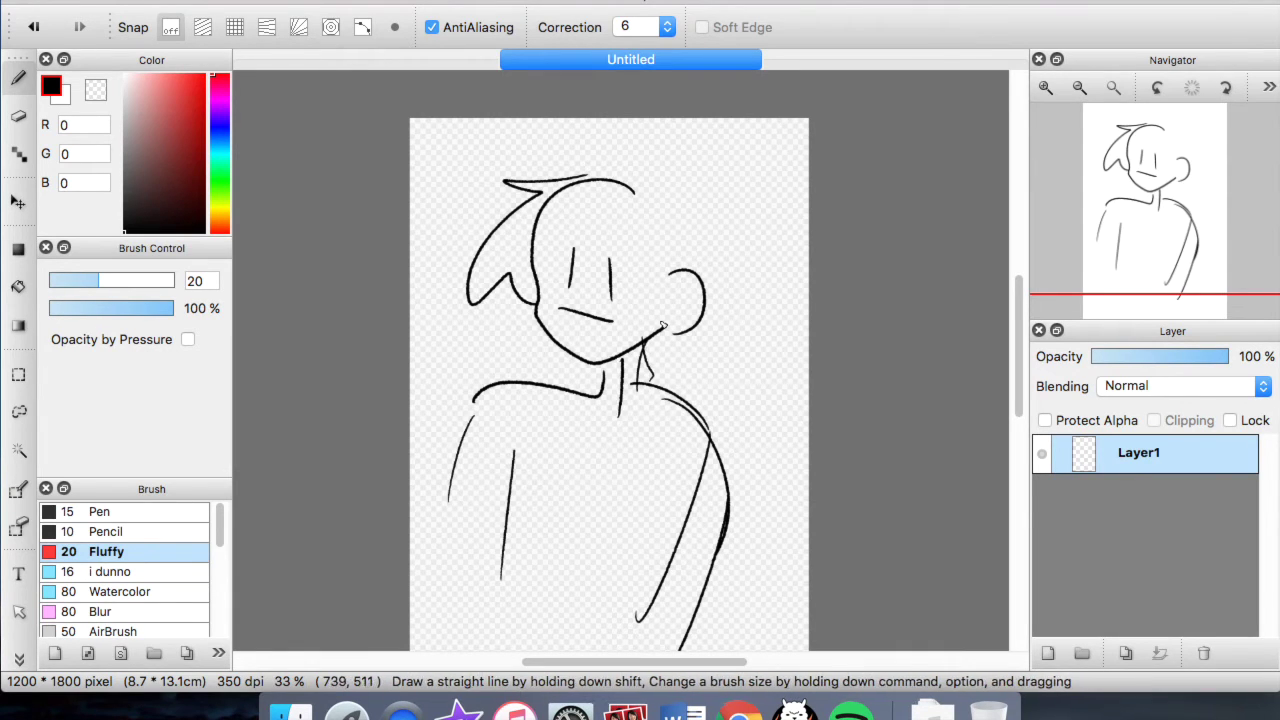
# - Undo all strokes of the character sketch until the canvas is empty
pyautogui.click(33, 27)
pyautogui.click(33, 27)
pyautogui.click(33, 27)
pyautogui.click(33, 27)
pyautogui.click(33, 27)
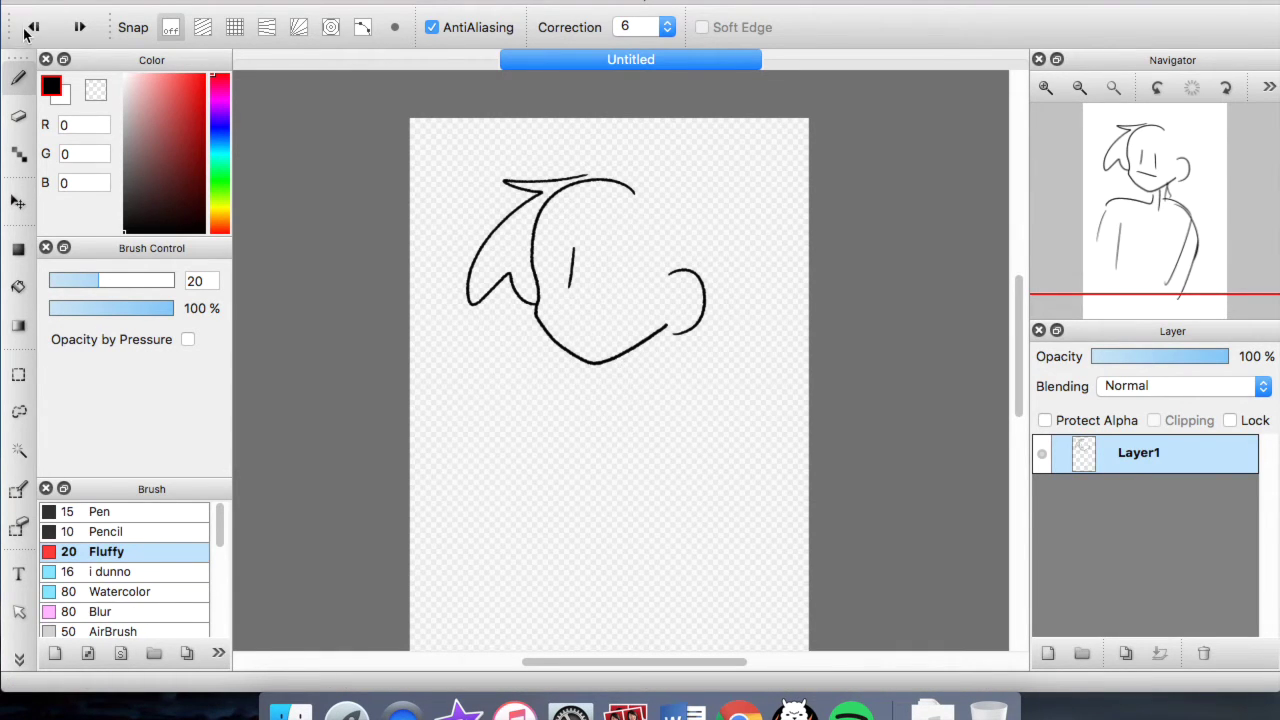
pyautogui.click(33, 27)
pyautogui.click(33, 27)
pyautogui.click(33, 27)
pyautogui.click(27, 30)
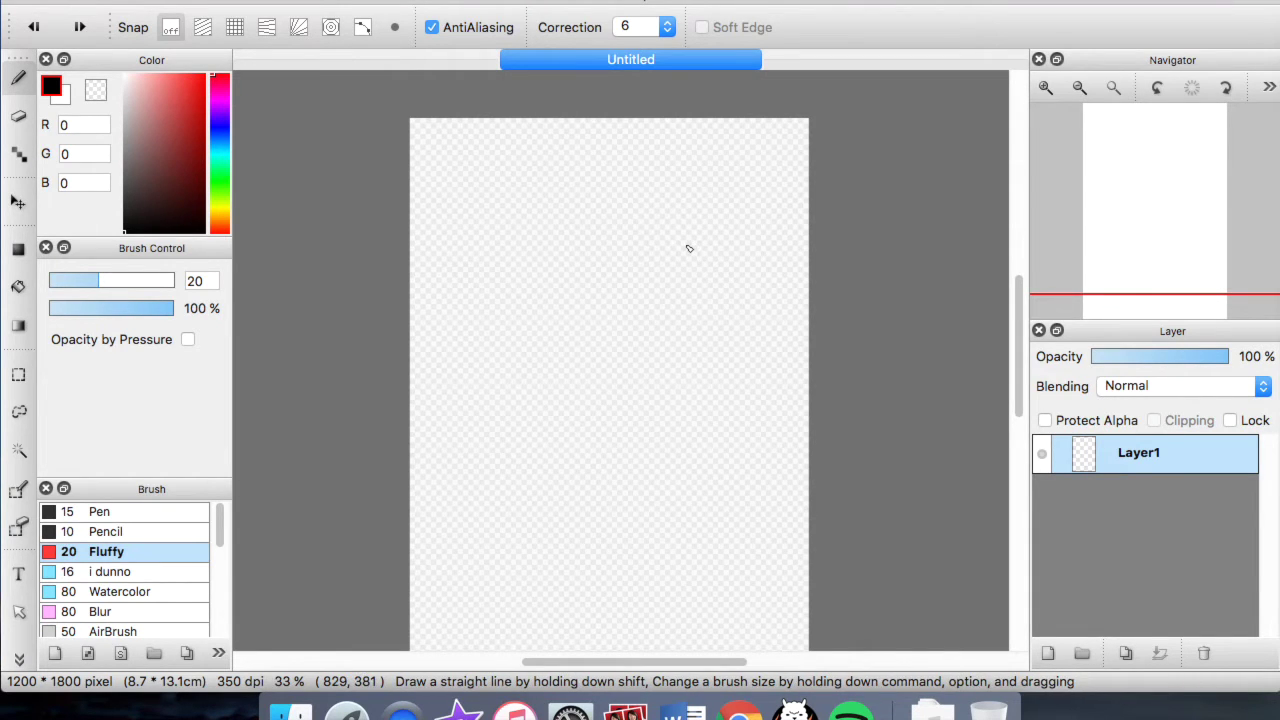
# - Draw a large red circle with the Pencil using the concentric circle snap, centred in the canvas's upper right area
pyautogui.click(331, 27)
pyautogui.click(114, 535)
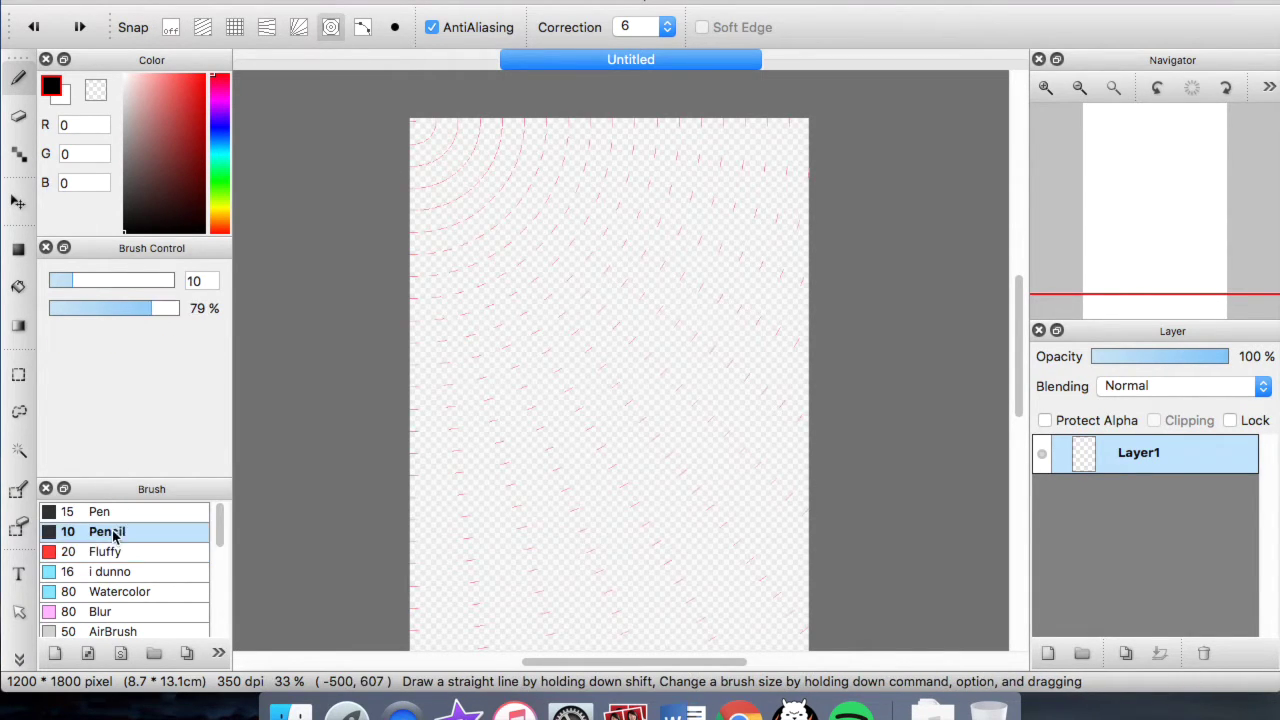
pyautogui.click(207, 74)
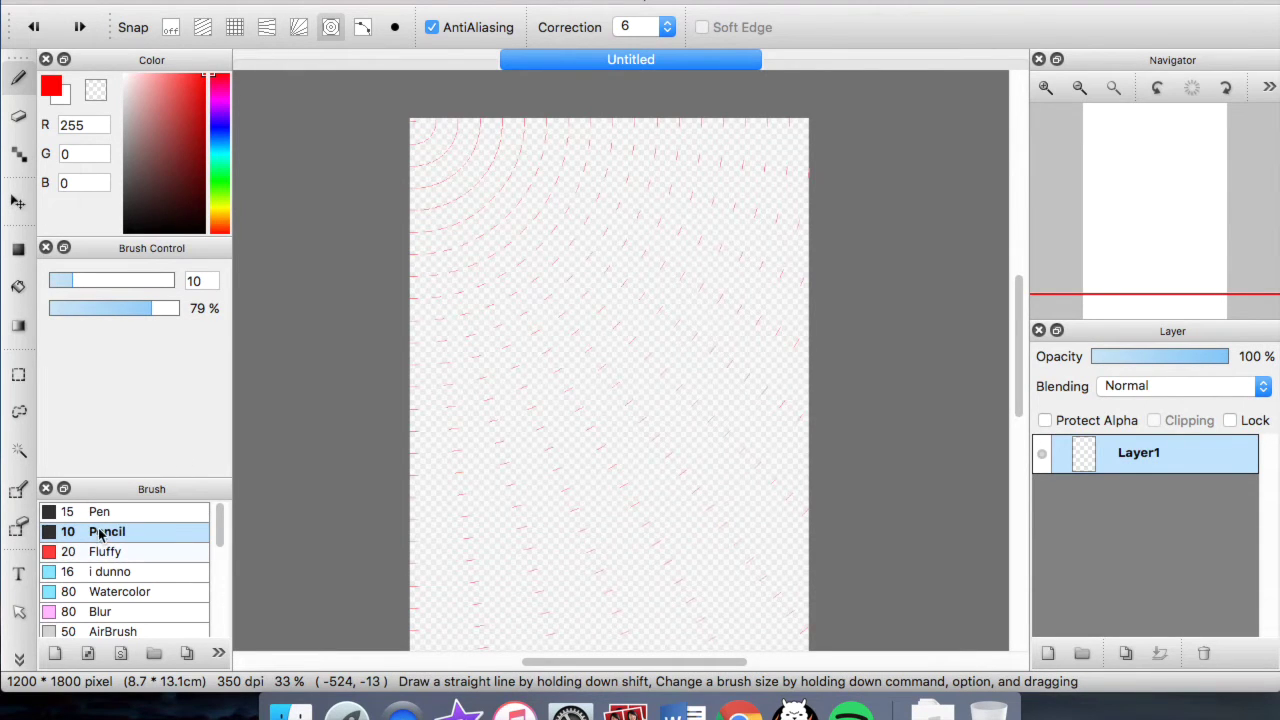
pyautogui.click(395, 27)
pyautogui.moveTo(646, 245); pyautogui.dragTo(651, 228)
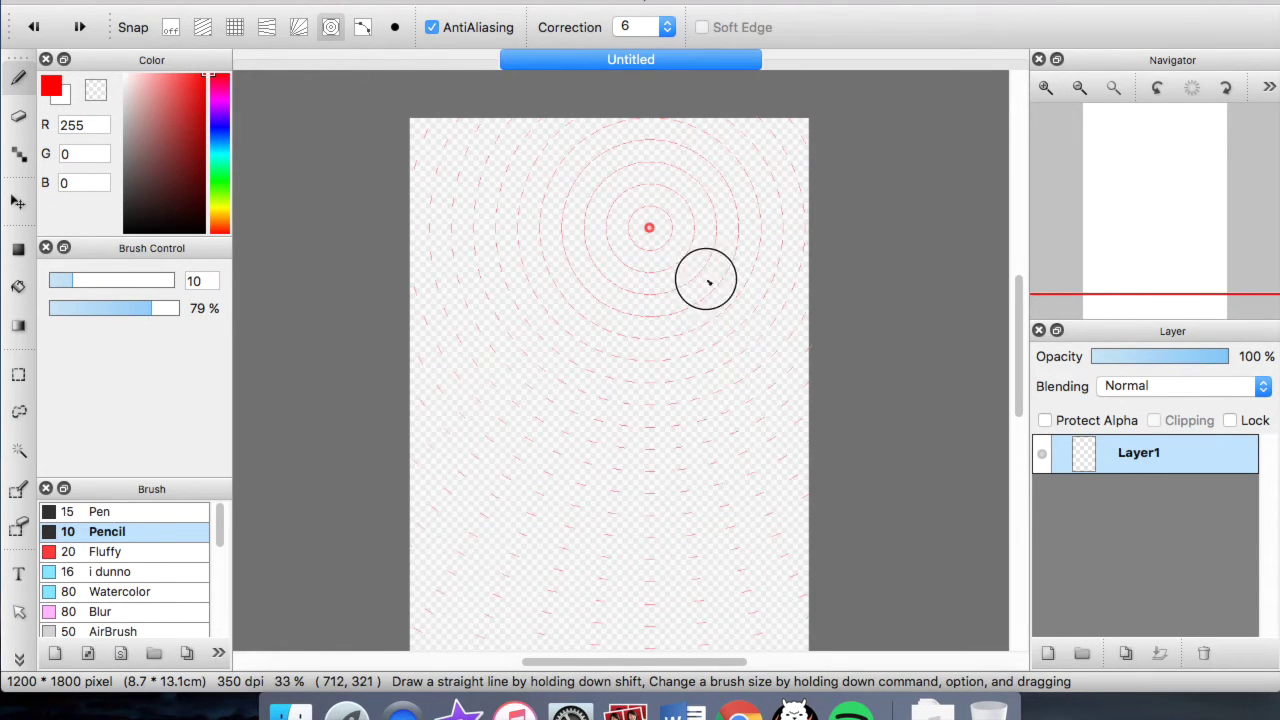
pyautogui.moveTo(560, 188); pyautogui.dragTo(500, 141)
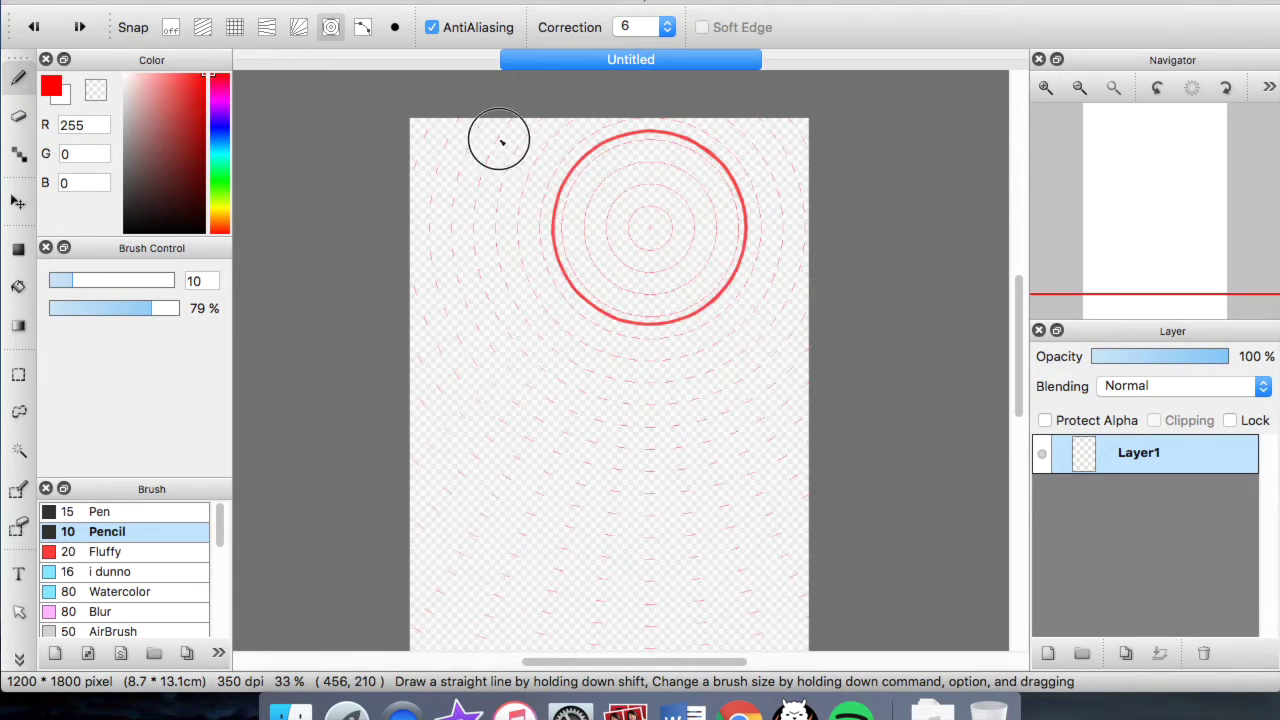
# - Undo the circle, try a long diagonal line with the parallel line snap and undo it
pyautogui.click(46, 21)
pyautogui.moveTo(466, 118)
pyautogui.mouseDown()
pyautogui.moveTo(731, 349)
pyautogui.moveTo(778, 432)
pyautogui.mouseUp()
pyautogui.click(33, 27)
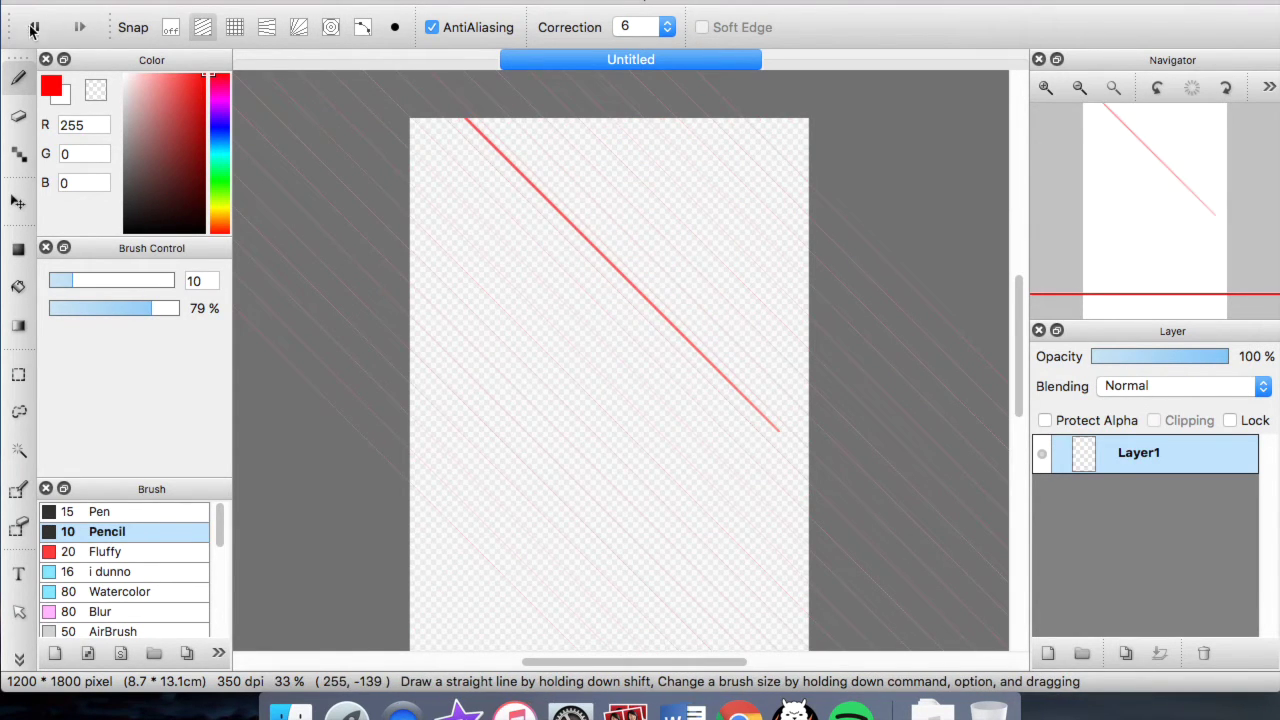
# - Centre the concentric circle snap on the canvas's upper right area and draw the character's round head guide in red
pyautogui.click(330, 28)
pyautogui.click(394, 28)
pyautogui.keyDown('super'); pyautogui.click(655, 238); pyautogui.keyUp('super')
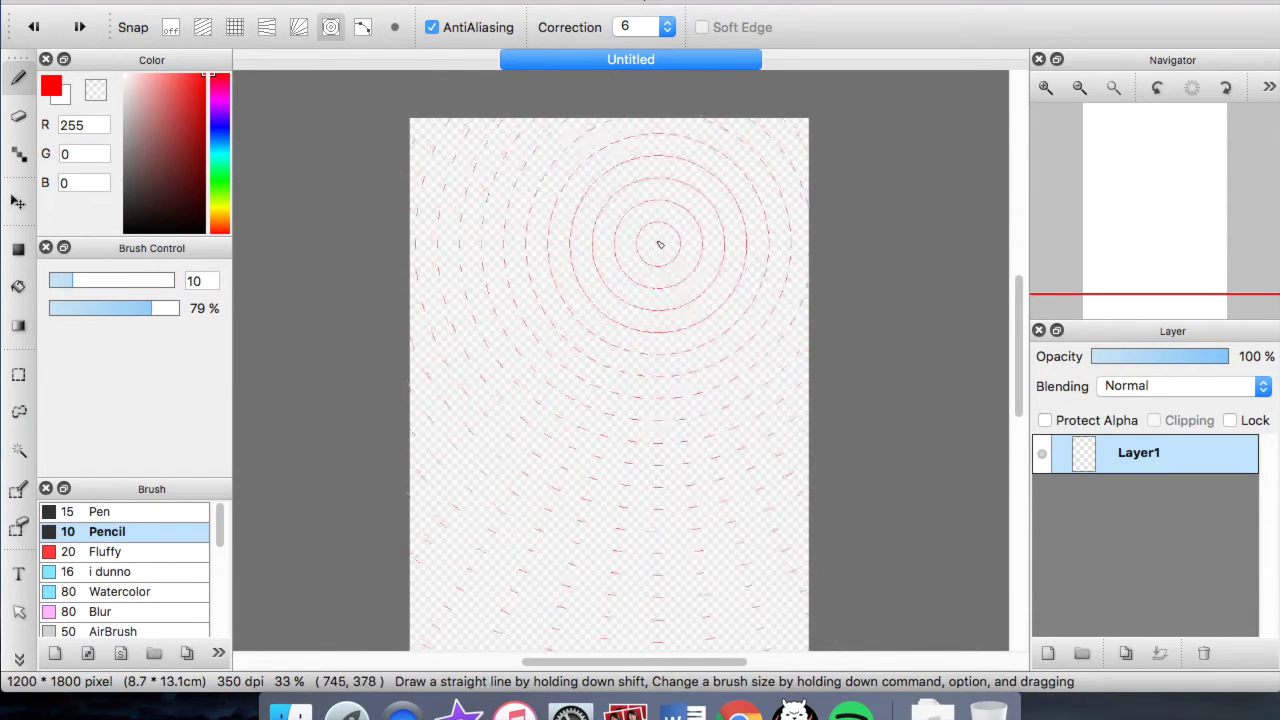
pyautogui.moveTo(659, 172)
pyautogui.mouseDown()
pyautogui.moveTo(737, 177)
pyautogui.moveTo(497, 216)
pyautogui.moveTo(771, 241)
pyautogui.moveTo(632, 215)
pyautogui.mouseUp()
pyautogui.moveTo(675, 175)
pyautogui.mouseDown()
pyautogui.moveTo(771, 200)
pyautogui.moveTo(606, 291)
pyautogui.moveTo(650, 270)
pyautogui.mouseUp()
# - Turn snapping off and sketch the girl's face, ponytail, shirt, arms and shorts in red around the head circle on Layer1
pyautogui.click(171, 27)
pyautogui.moveTo(624, 305)
pyautogui.mouseDown()
pyautogui.moveTo(624, 186)
pyautogui.moveTo(640, 317)
pyautogui.moveTo(626, 297)
pyautogui.moveTo(634, 225)
pyautogui.mouseUp()
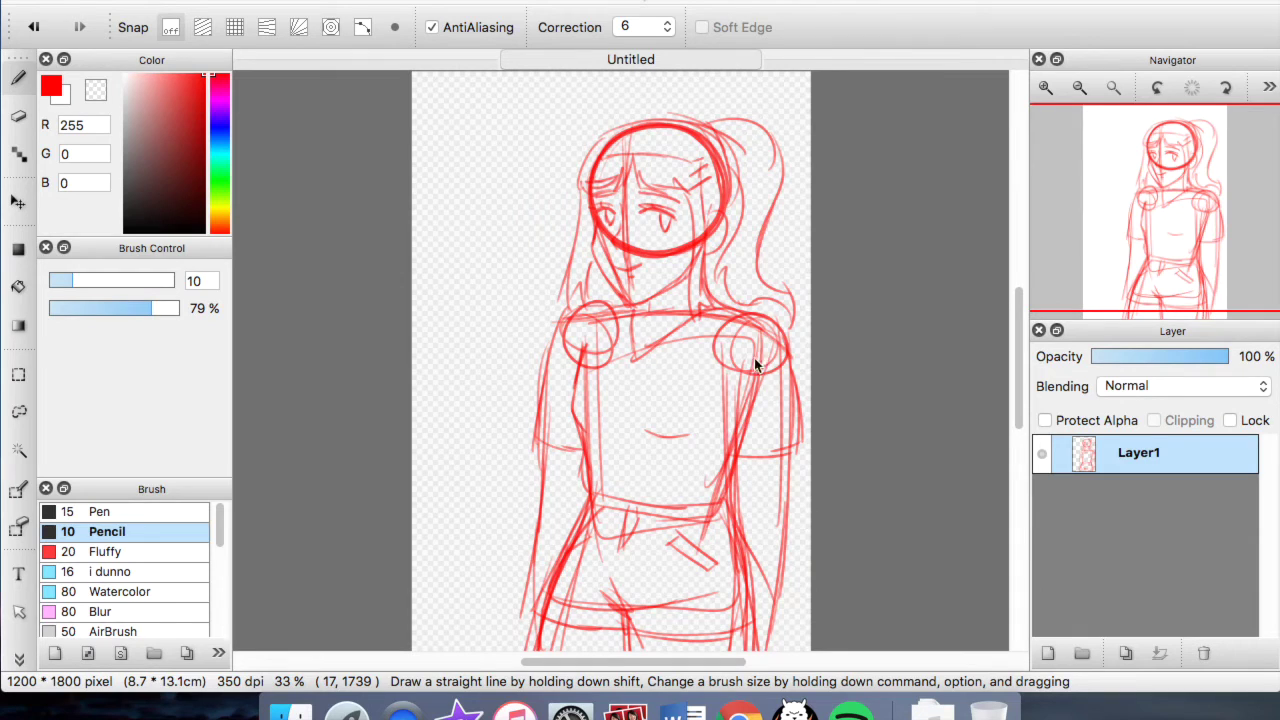
pyautogui.click(184, 6)
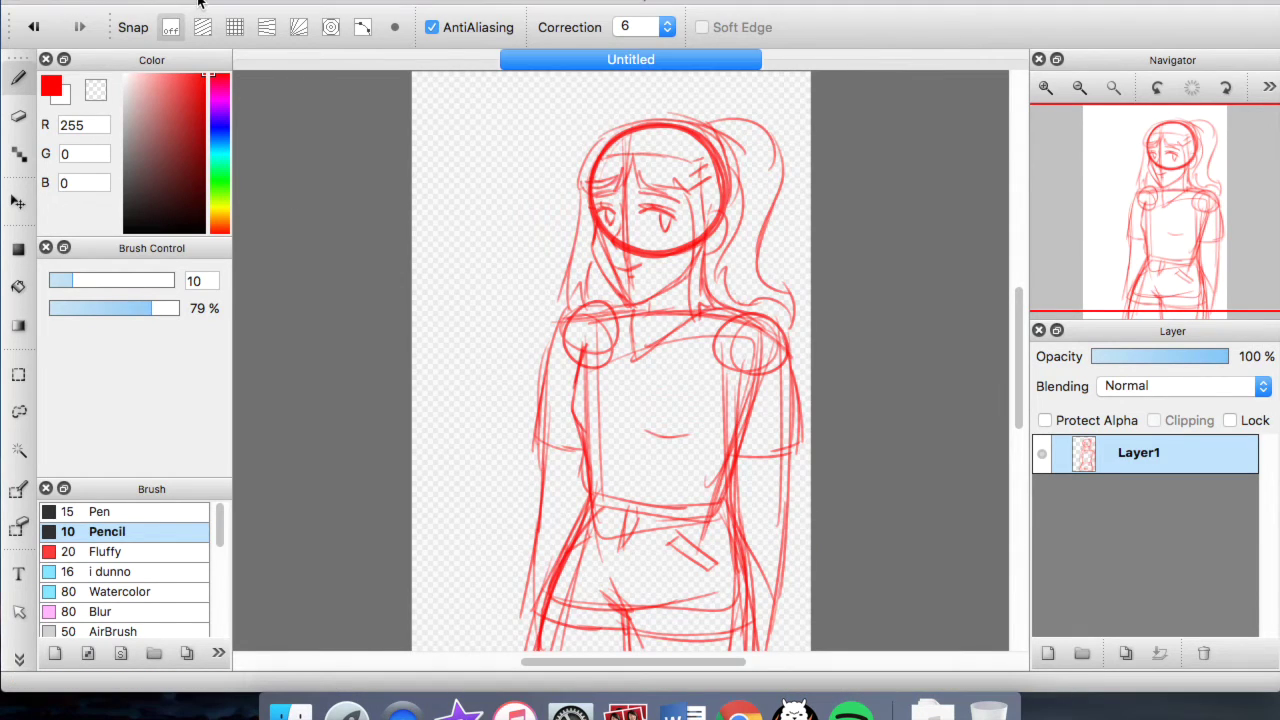
# - Add a new layer, Layer2, and place it below Layer1
pyautogui.click(1048, 653)
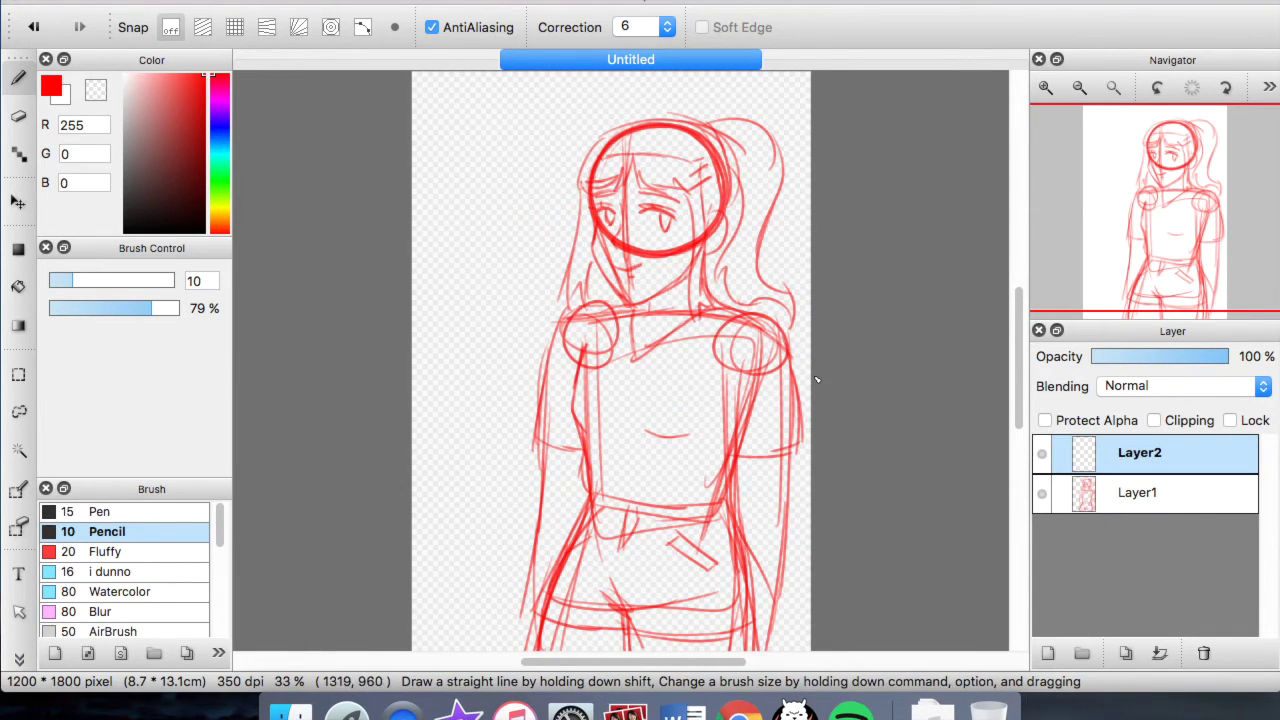
pyautogui.moveTo(1117, 470); pyautogui.dragTo(1122, 500)
# - Lower the opacity of the sketch on Layer1 to 33%
pyautogui.click(1132, 448)
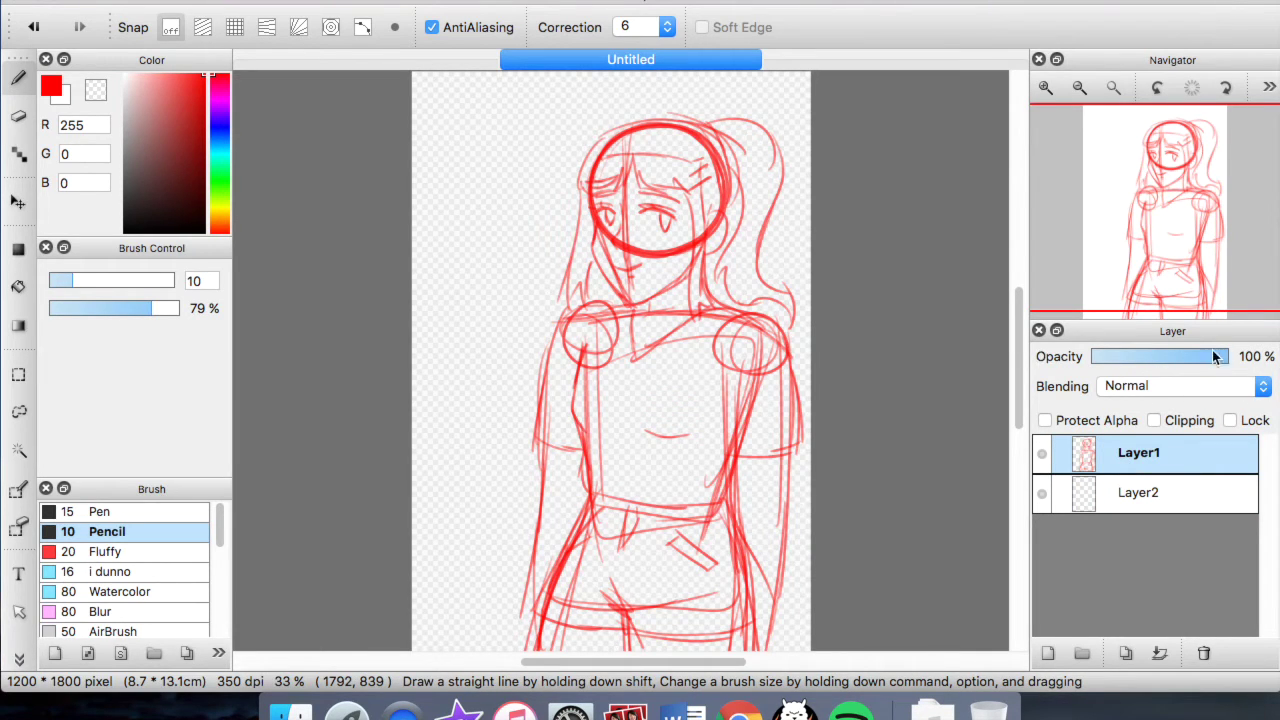
pyautogui.moveTo(1254, 280)
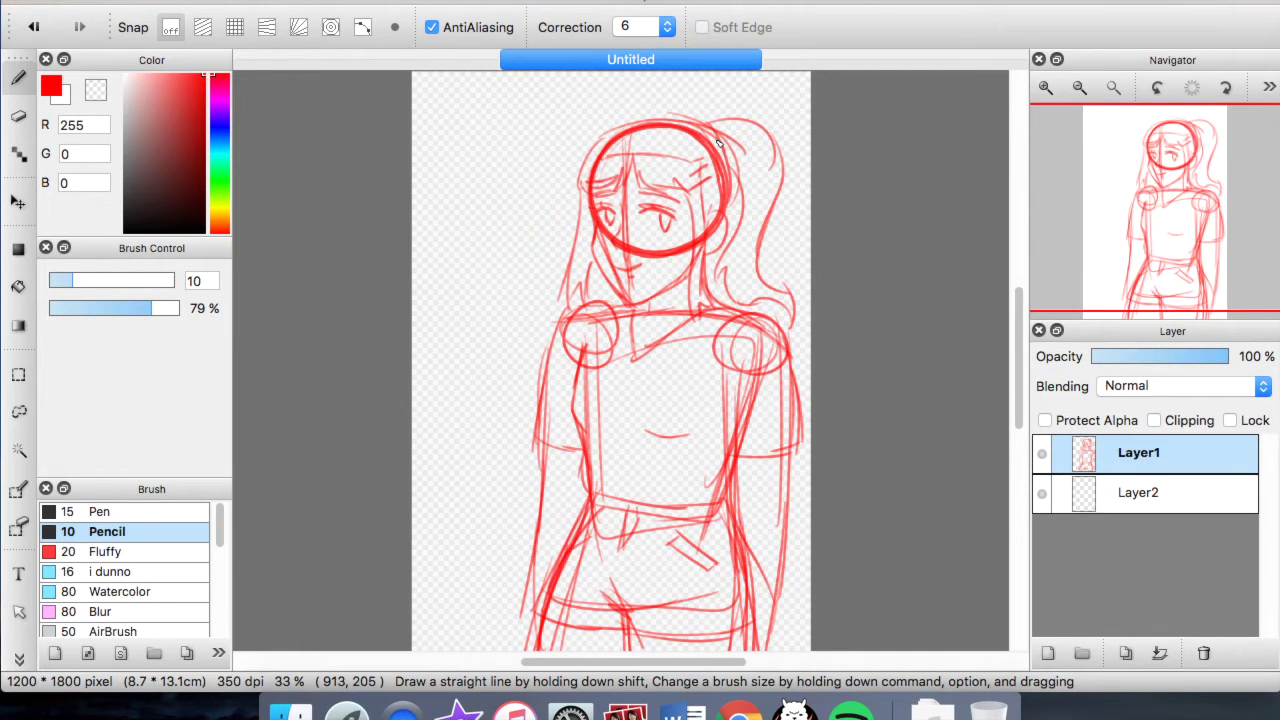
pyautogui.moveTo(1218, 360); pyautogui.dragTo(1040, 338)
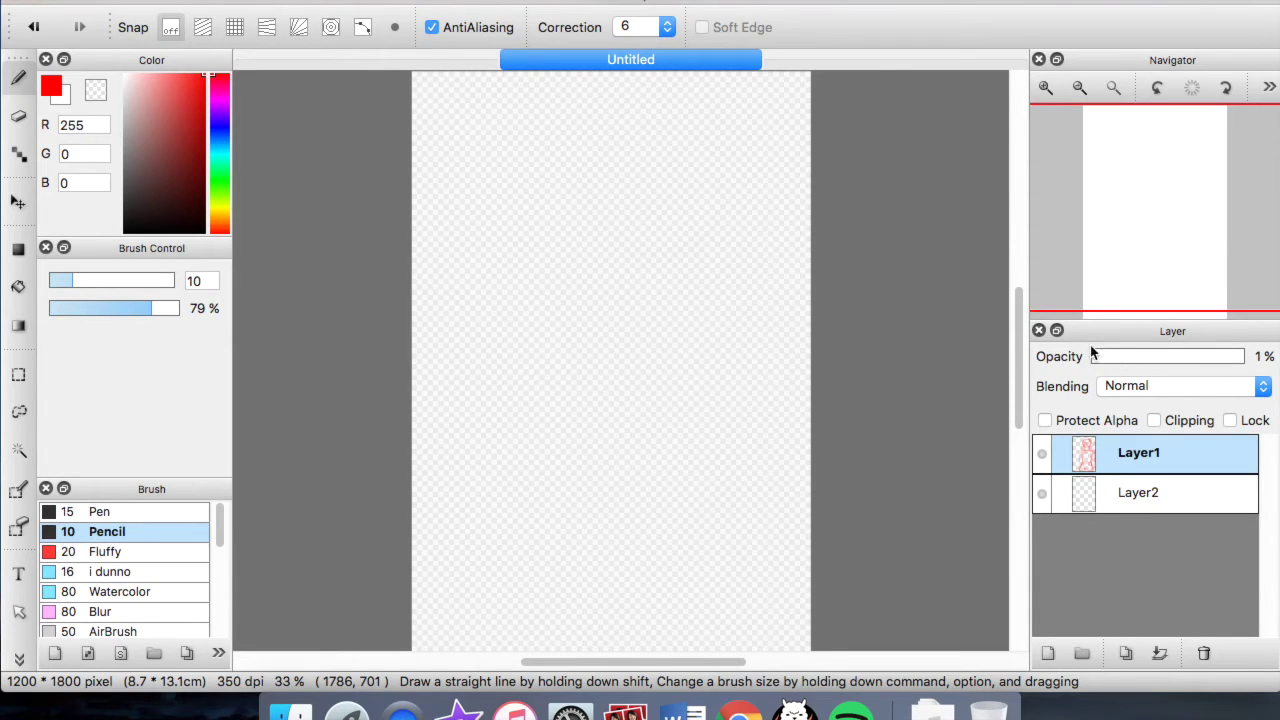
pyautogui.moveTo(1124, 360)
pyautogui.mouseDown()
pyautogui.moveTo(1226, 354)
pyautogui.moveTo(1128, 358)
pyautogui.mouseUp()
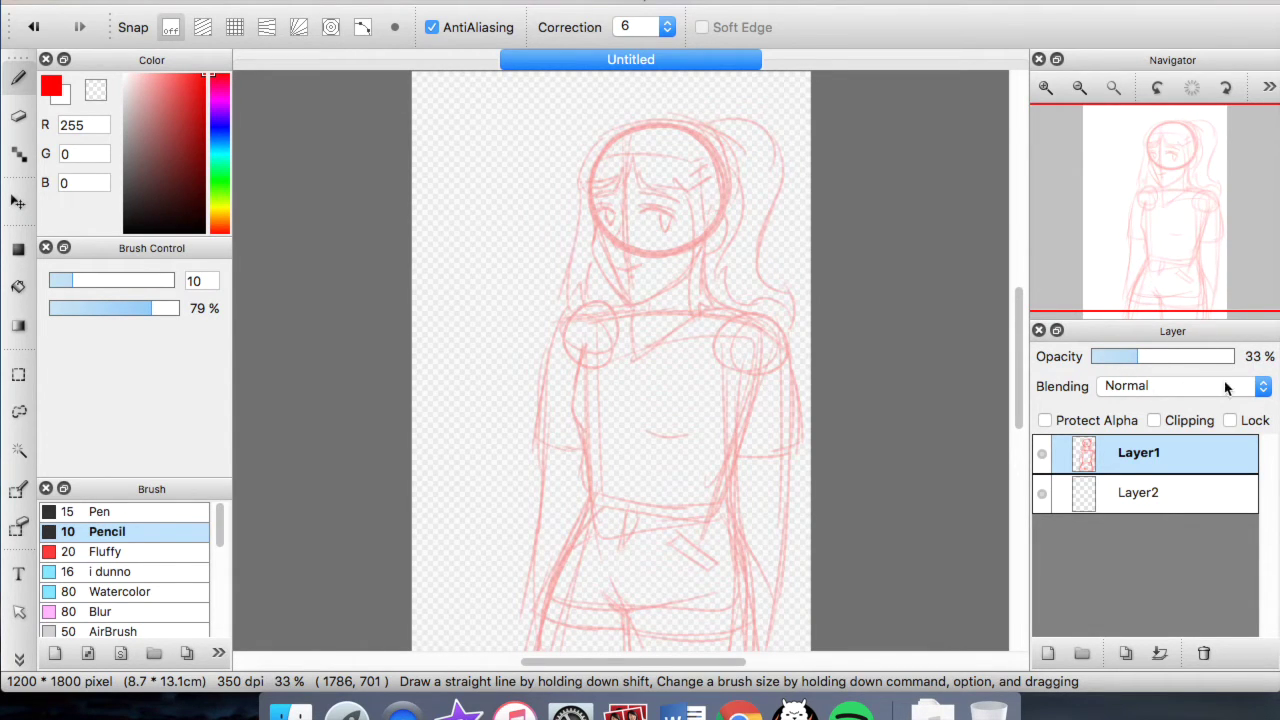
# - Make Layer2 active and set up the Pen brush in black at size 8.2
pyautogui.click(1128, 503)
pyautogui.click(124, 232)
pyautogui.scroll(1, 645, 210)
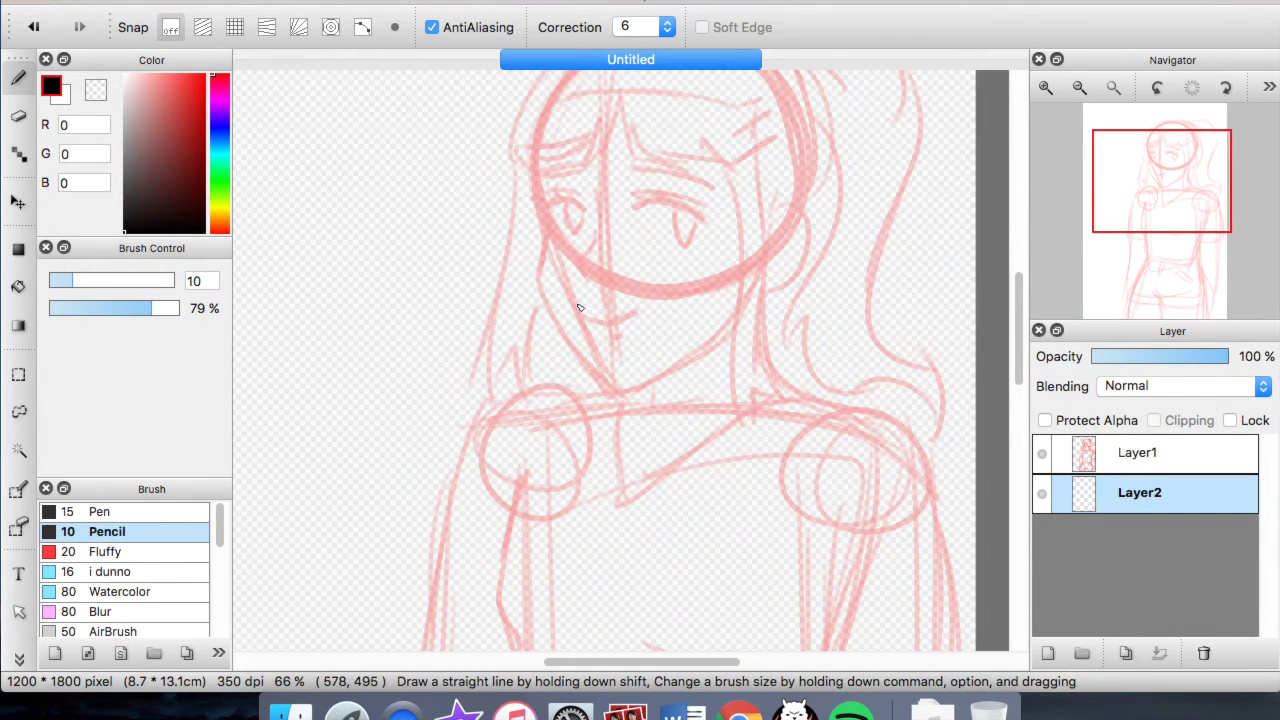
pyautogui.scroll(1, 645, 210)
pyautogui.click(124, 512)
pyautogui.click(68, 281)
# - Try a pen stroke across the sketch, undo it and set the stroke correction to 10
pyautogui.moveTo(434, 320); pyautogui.dragTo(632, 309)
pyautogui.click(33, 27)
pyautogui.click(652, 27)
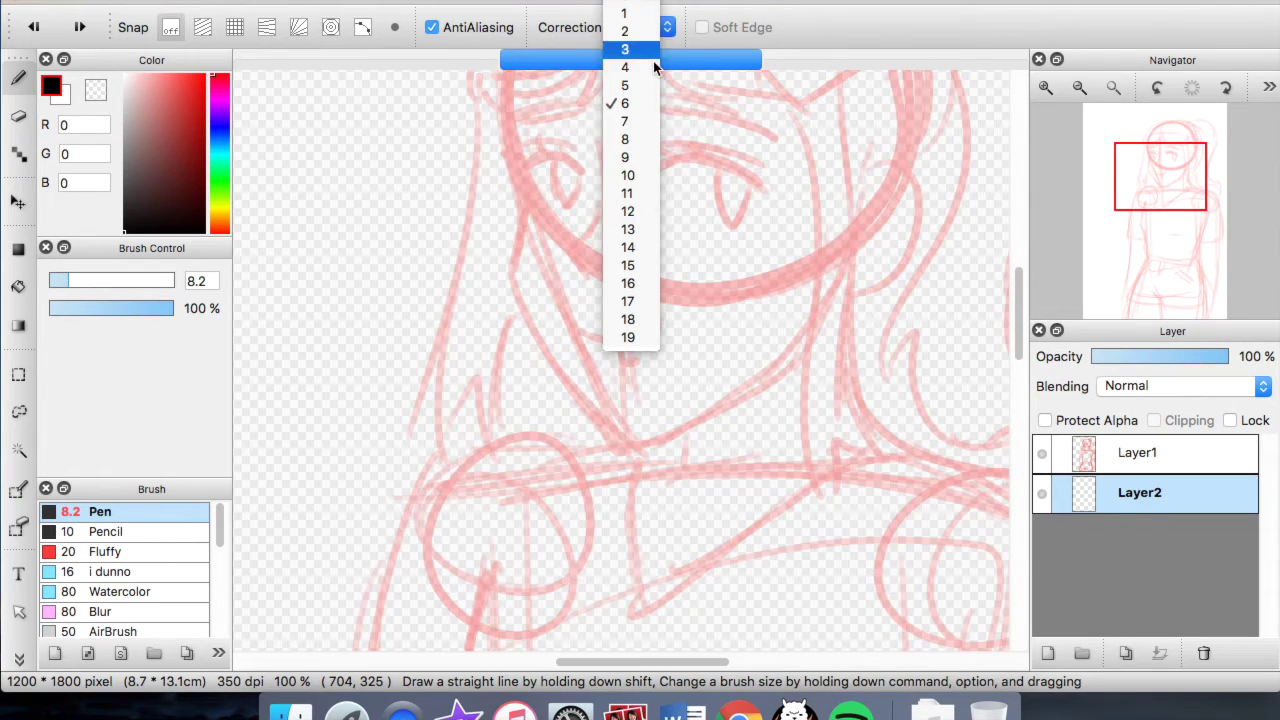
pyautogui.click(641, 177)
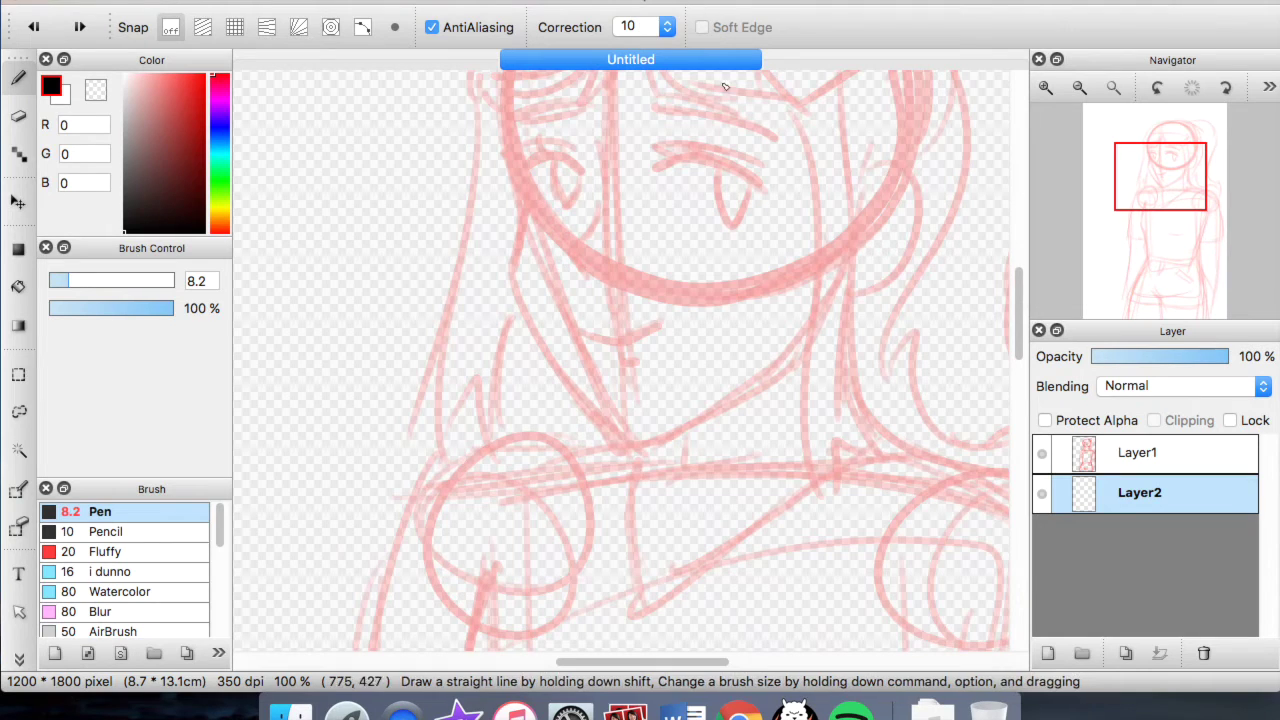
# - Compare wavy pen strokes at correction 0 and correction 19, and undo both strokes
pyautogui.click(630, 27)
pyautogui.click(631, 3)
pyautogui.moveTo(358, 350)
pyautogui.mouseDown()
pyautogui.moveTo(494, 297)
pyautogui.moveTo(722, 268)
pyautogui.mouseUp()
pyautogui.click(630, 27)
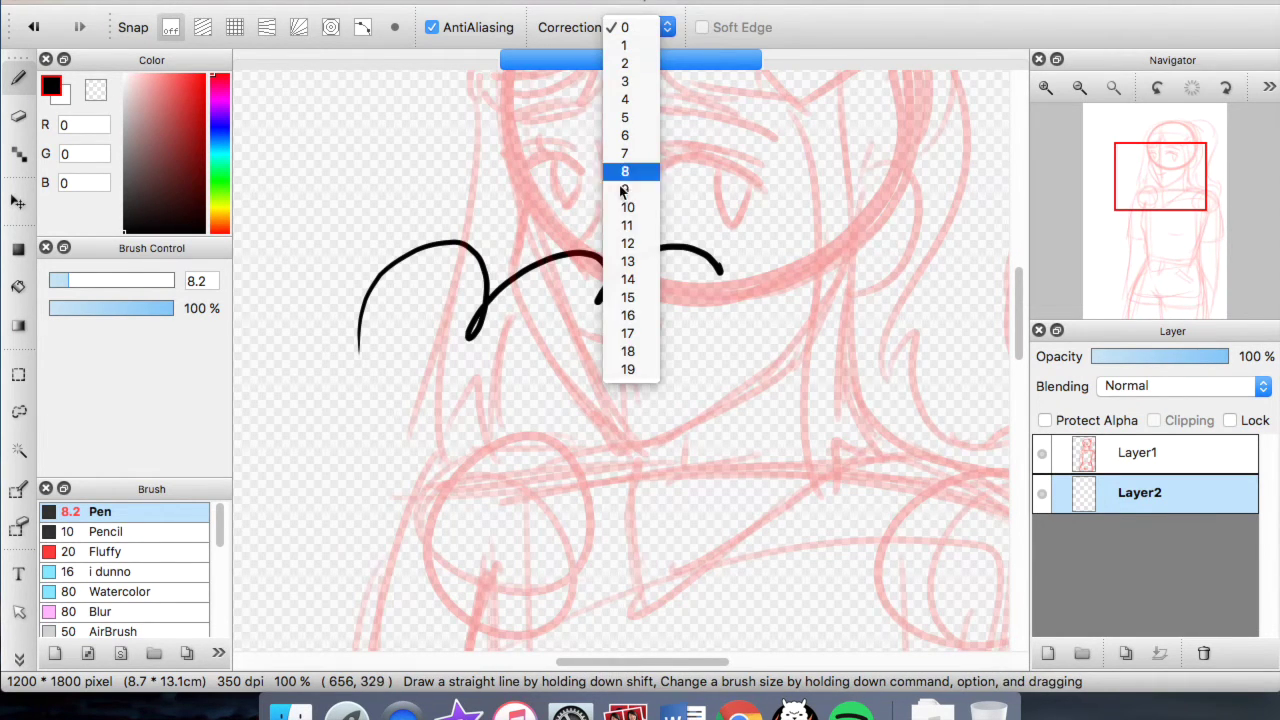
pyautogui.click(620, 368)
pyautogui.moveTo(375, 512)
pyautogui.mouseDown()
pyautogui.moveTo(564, 374)
pyautogui.moveTo(714, 354)
pyautogui.moveTo(768, 388)
pyautogui.mouseUp()
pyautogui.press('super+z')
pyautogui.press('super+z')
# - Set the stroke correction to 10 after trying 13 and 8
pyautogui.click(636, 27)
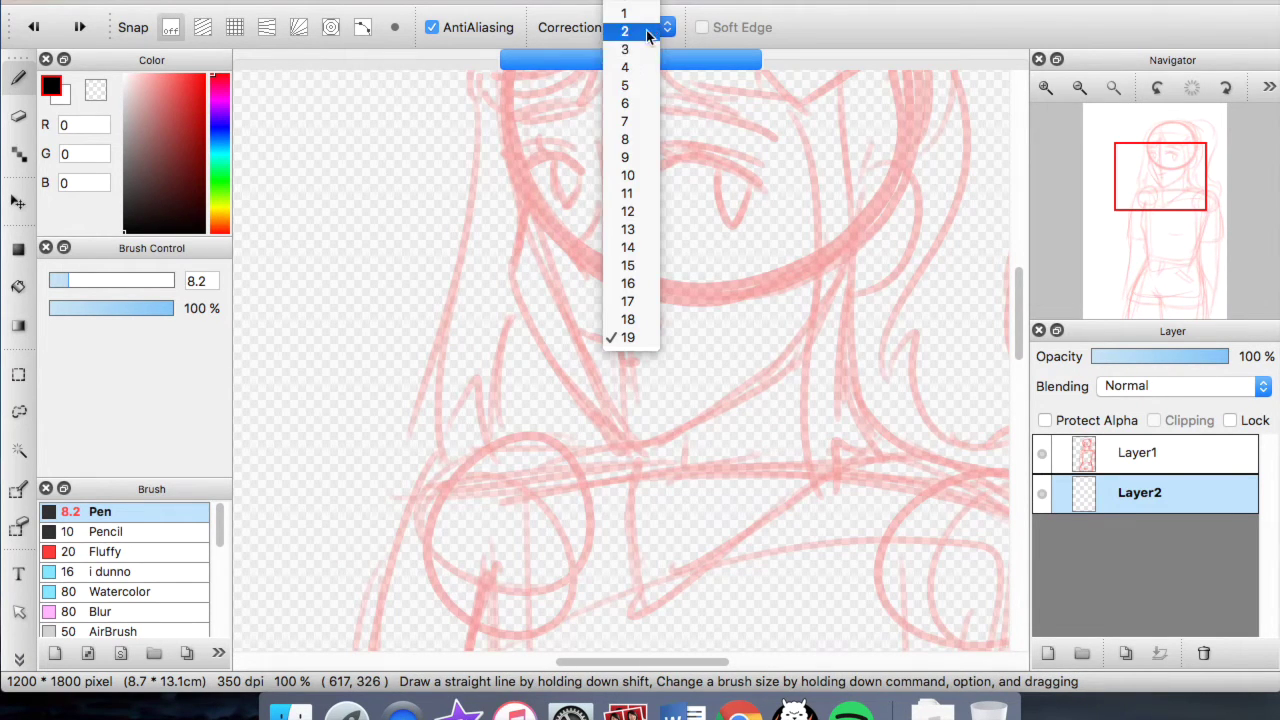
pyautogui.click(636, 171)
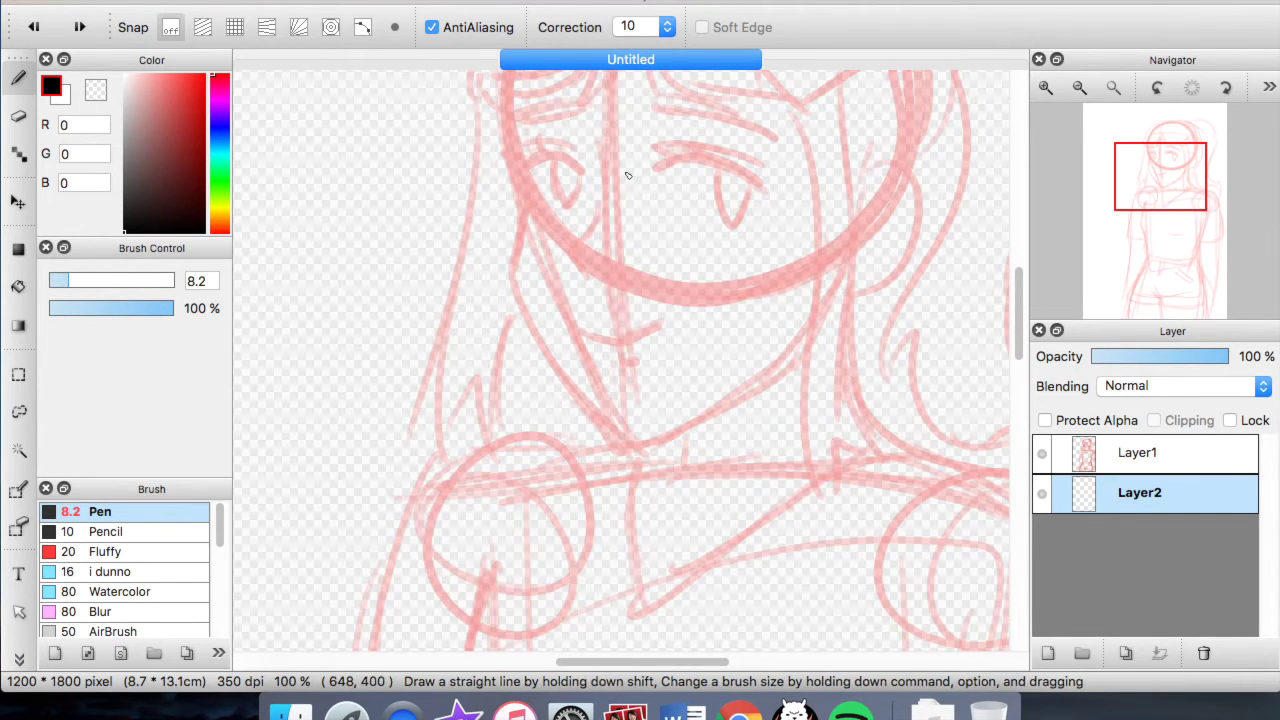
pyautogui.click(638, 28)
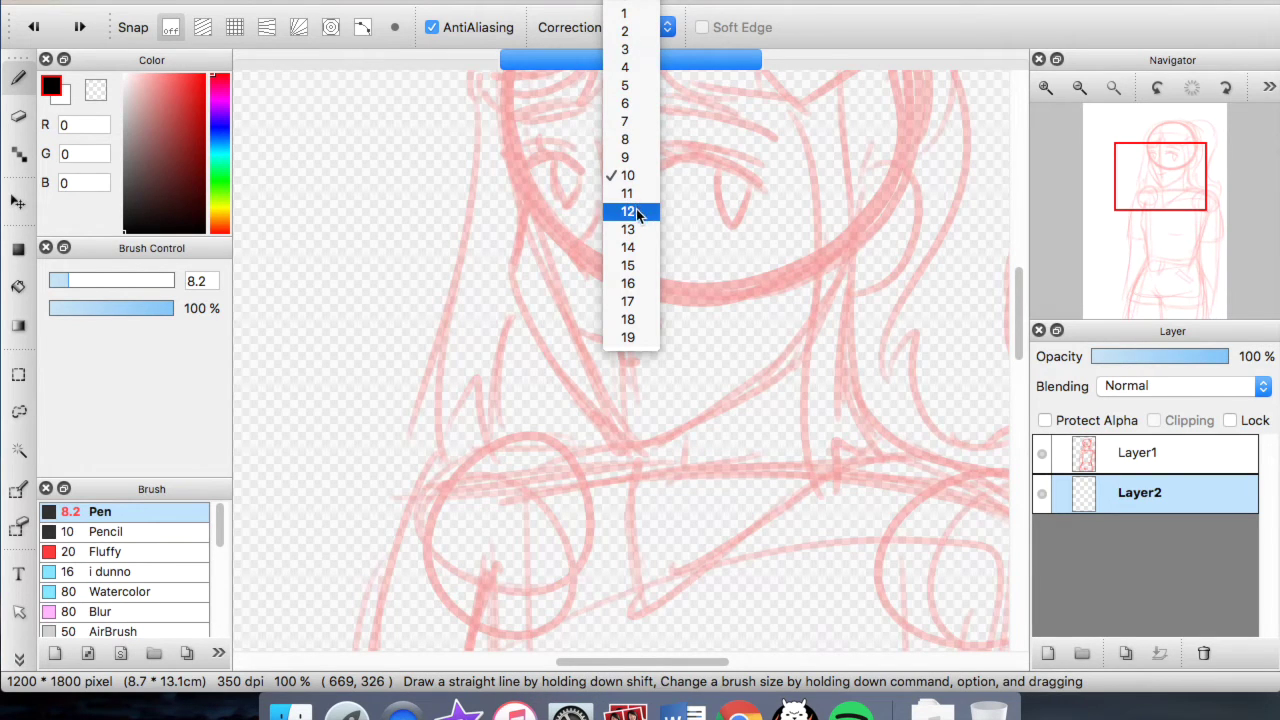
pyautogui.click(628, 229)
pyautogui.click(642, 28)
pyautogui.click(628, 139)
pyautogui.click(638, 28)
pyautogui.click(630, 176)
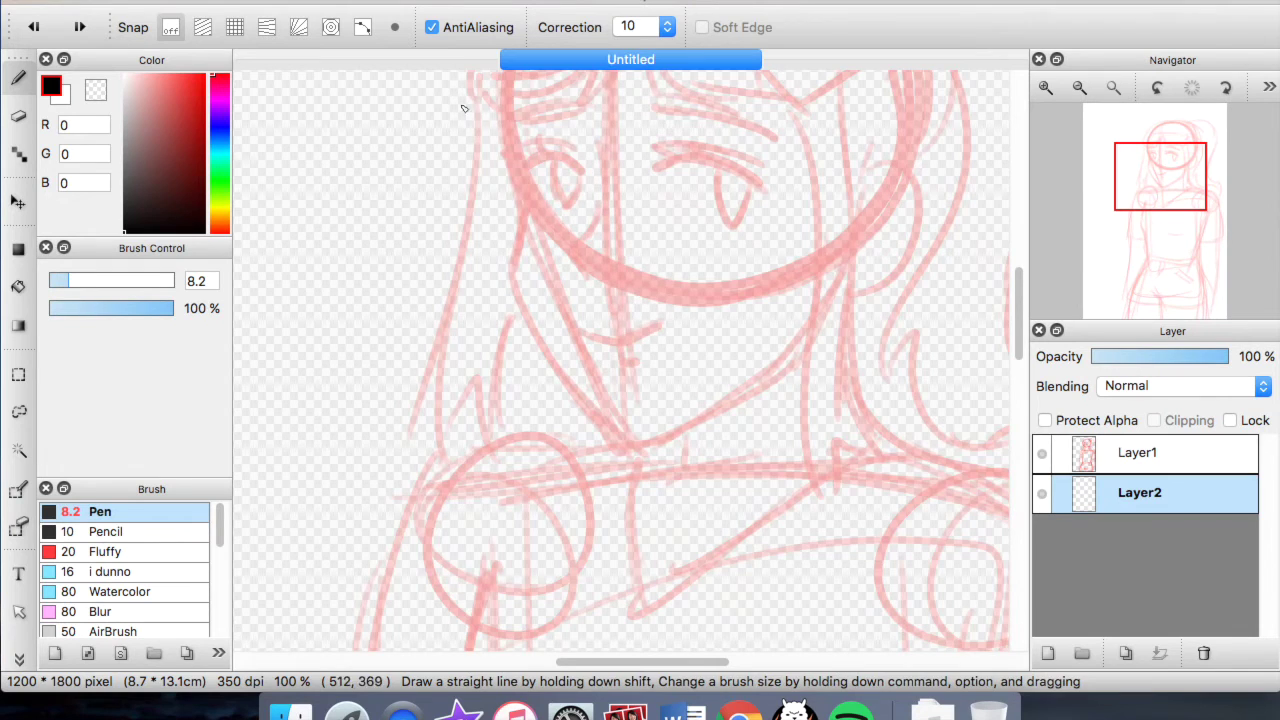
# - Trace the outer cheek, chin and start of the far jaw line in black on Layer2 over the sketch
pyautogui.scroll(2, 528, 145)
pyautogui.moveTo(1157, 178); pyautogui.dragTo(1159, 181)
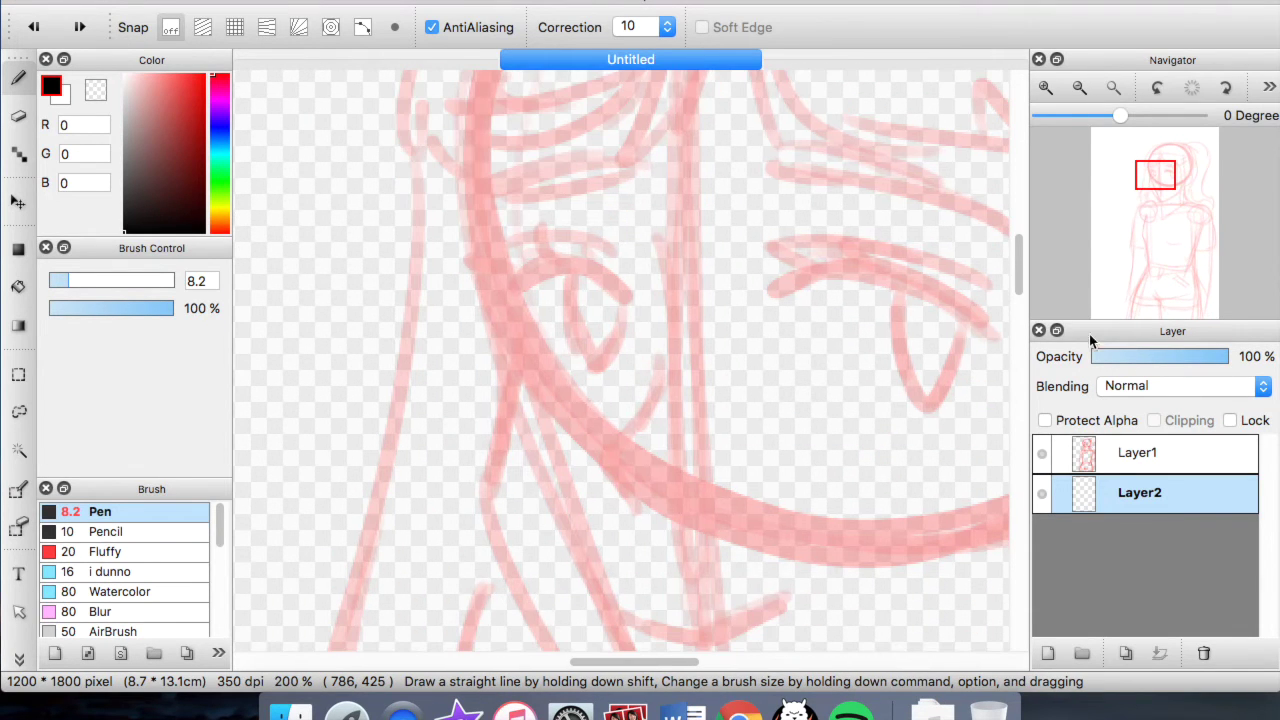
pyautogui.moveTo(474, 130)
pyautogui.mouseDown()
pyautogui.moveTo(496, 302)
pyautogui.moveTo(522, 382)
pyautogui.moveTo(473, 532)
pyautogui.mouseUp()
pyautogui.moveTo(1156, 175); pyautogui.dragTo(1156, 191)
pyautogui.moveTo(480, 230)
pyautogui.mouseDown()
pyautogui.moveTo(625, 466)
pyautogui.moveTo(724, 570)
pyautogui.moveTo(887, 514)
pyautogui.moveTo(965, 447)
pyautogui.mouseUp()
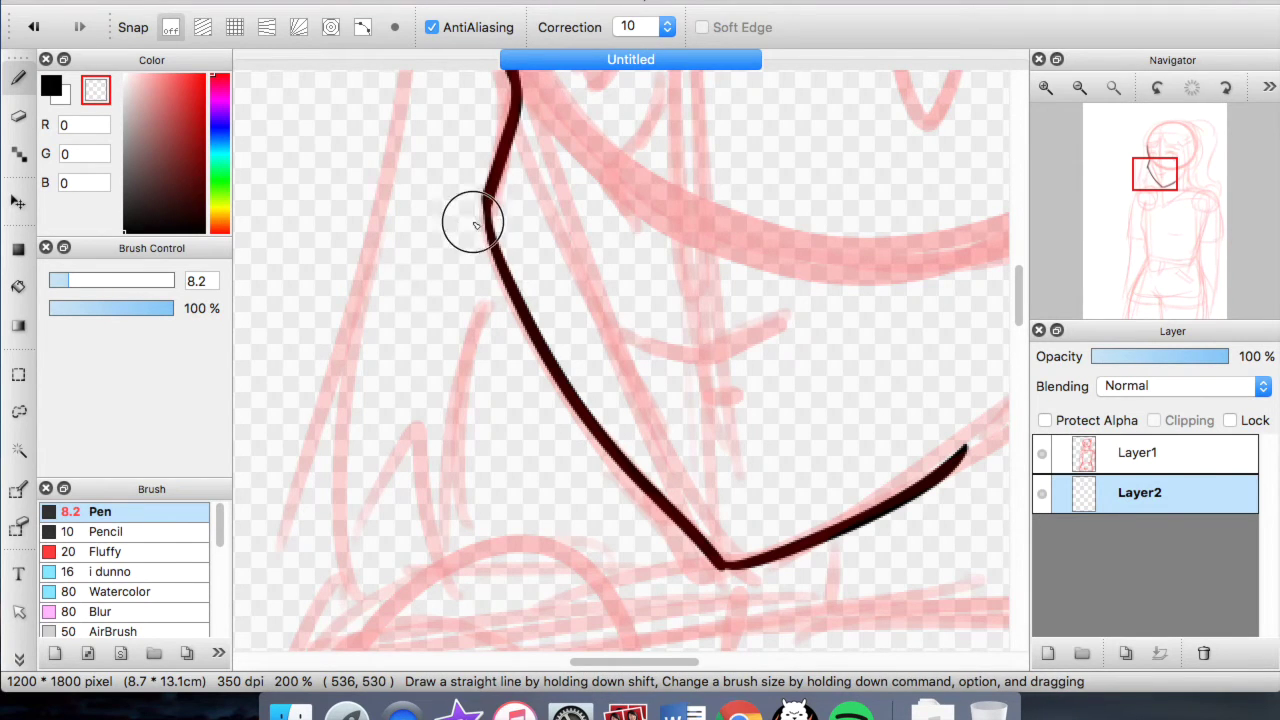
# - Extend the jaw line and finish inking the face, hair, neck, clothes and limbs in black on Layer2, Layer3 and Layer4
pyautogui.hscroll(7, 556, 490)
pyautogui.moveTo(543, 500); pyautogui.dragTo(710, 363)
pyautogui.moveTo(810, 235); pyautogui.dragTo(842, 535)
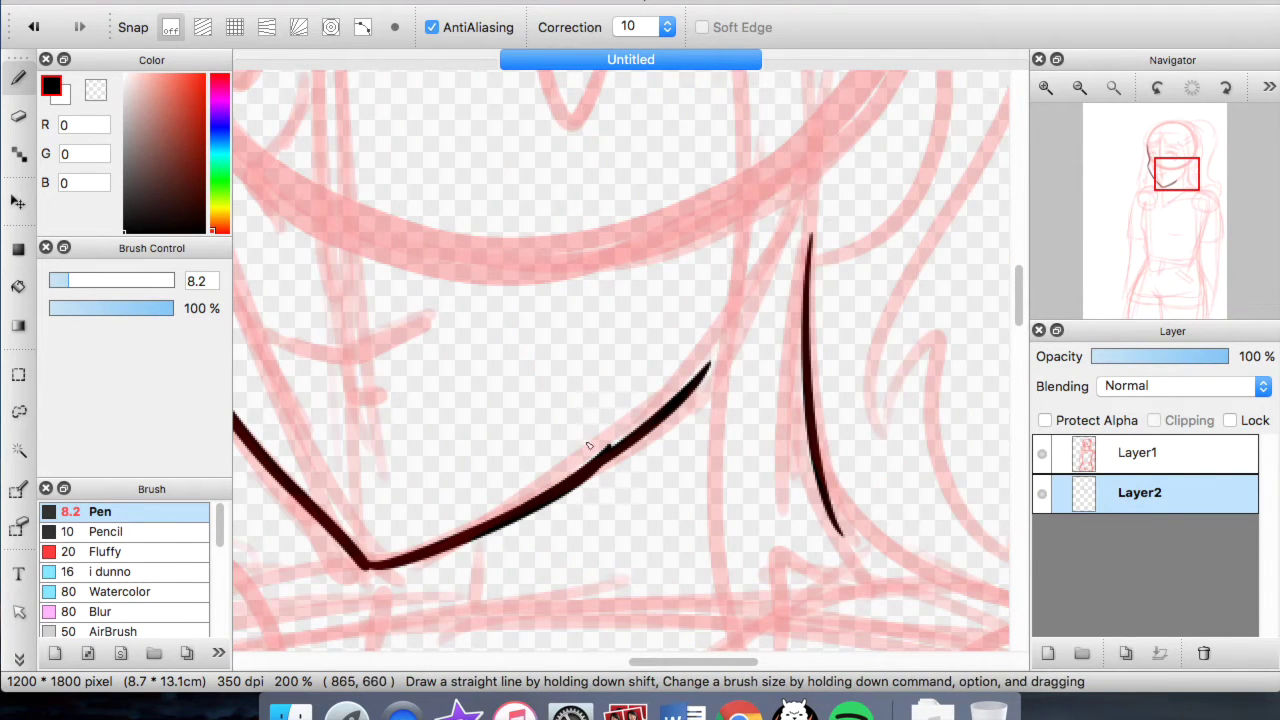
pyautogui.moveTo(475, 536); pyautogui.dragTo(473, 598)
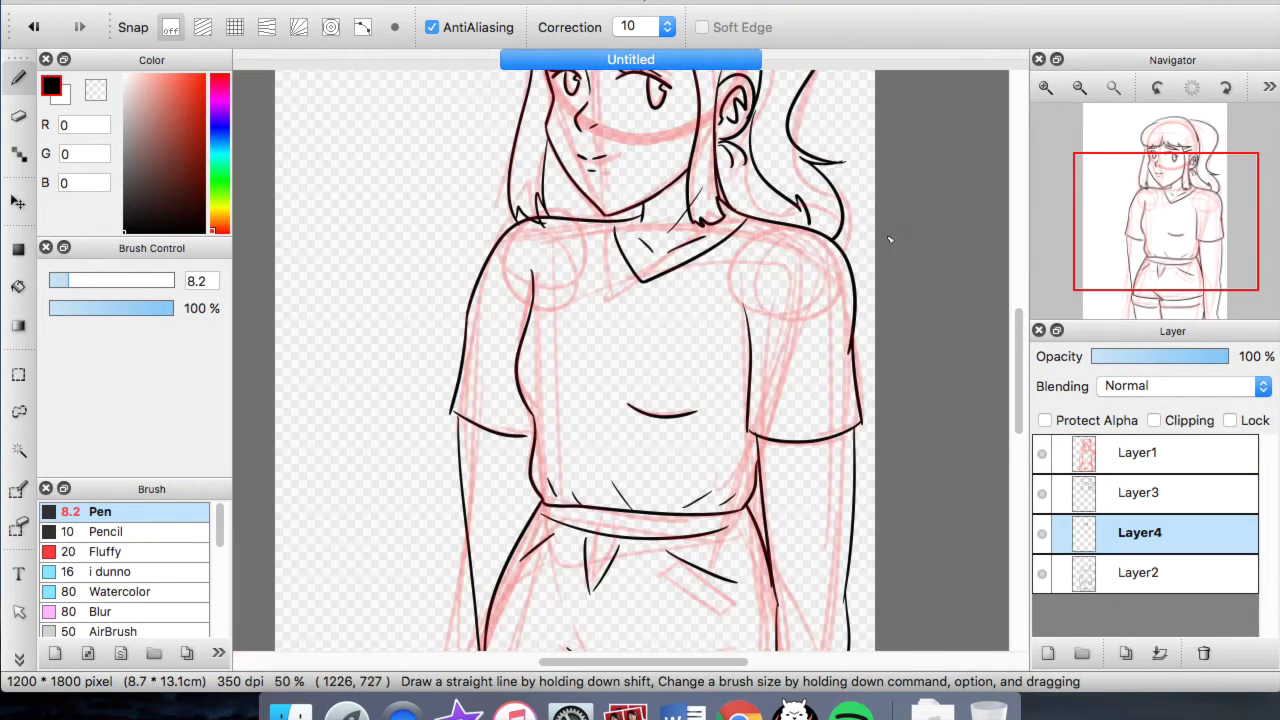
# - Hide and show Layer3, Layer4 and Layer2 one by one to examine which line art each contains
pyautogui.scroll(-1, 925, 176)
pyautogui.moveTo(1160, 208)
pyautogui.mouseDown()
pyautogui.moveTo(1171, 196)
pyautogui.moveTo(1168, 217)
pyautogui.mouseUp()
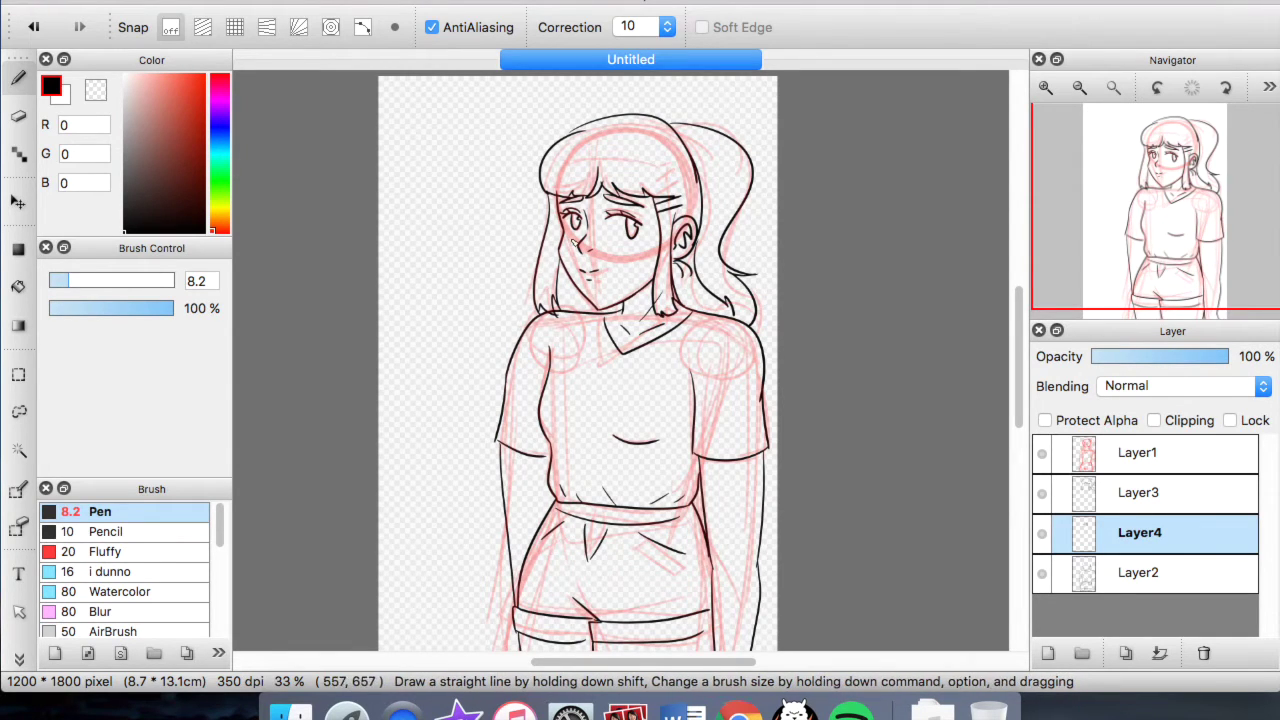
pyautogui.click(1042, 493)
pyautogui.click(1042, 493)
pyautogui.click(1042, 534)
pyautogui.click(1042, 534)
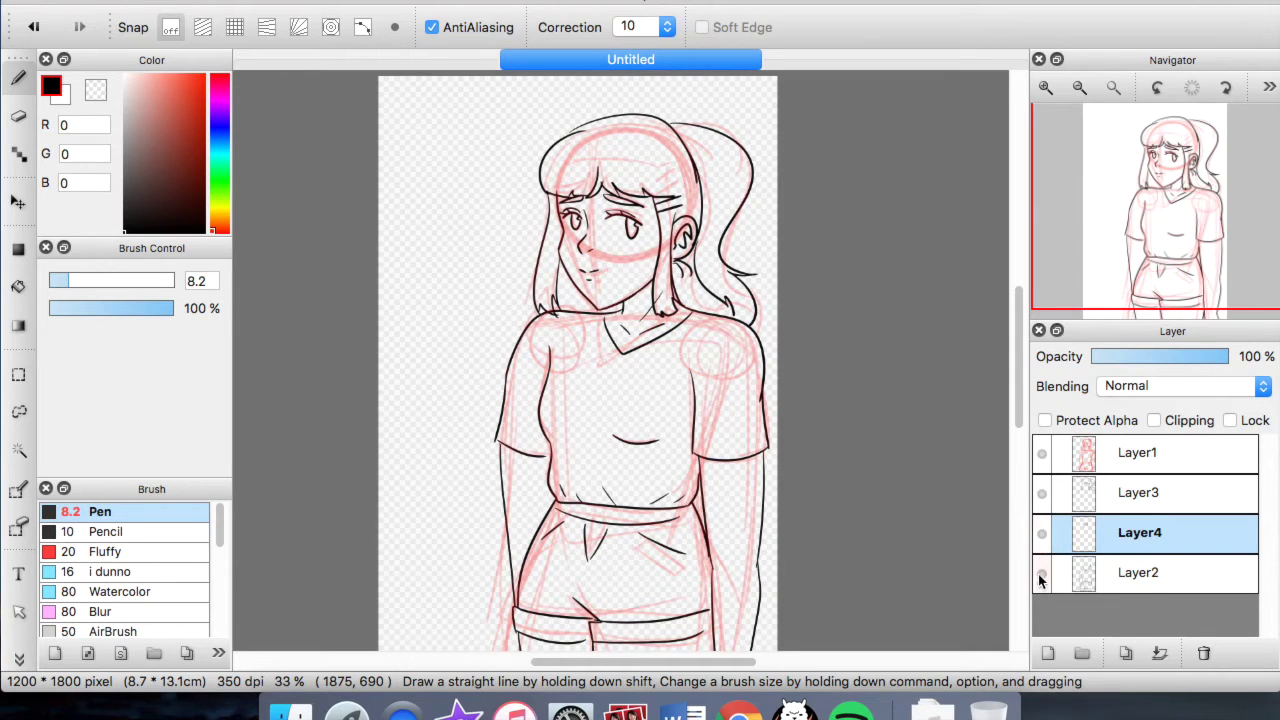
pyautogui.click(1042, 573)
pyautogui.click(1042, 573)
# - Hide the red sketch on Layer1, toggling it to compare with the line art
pyautogui.click(1117, 465)
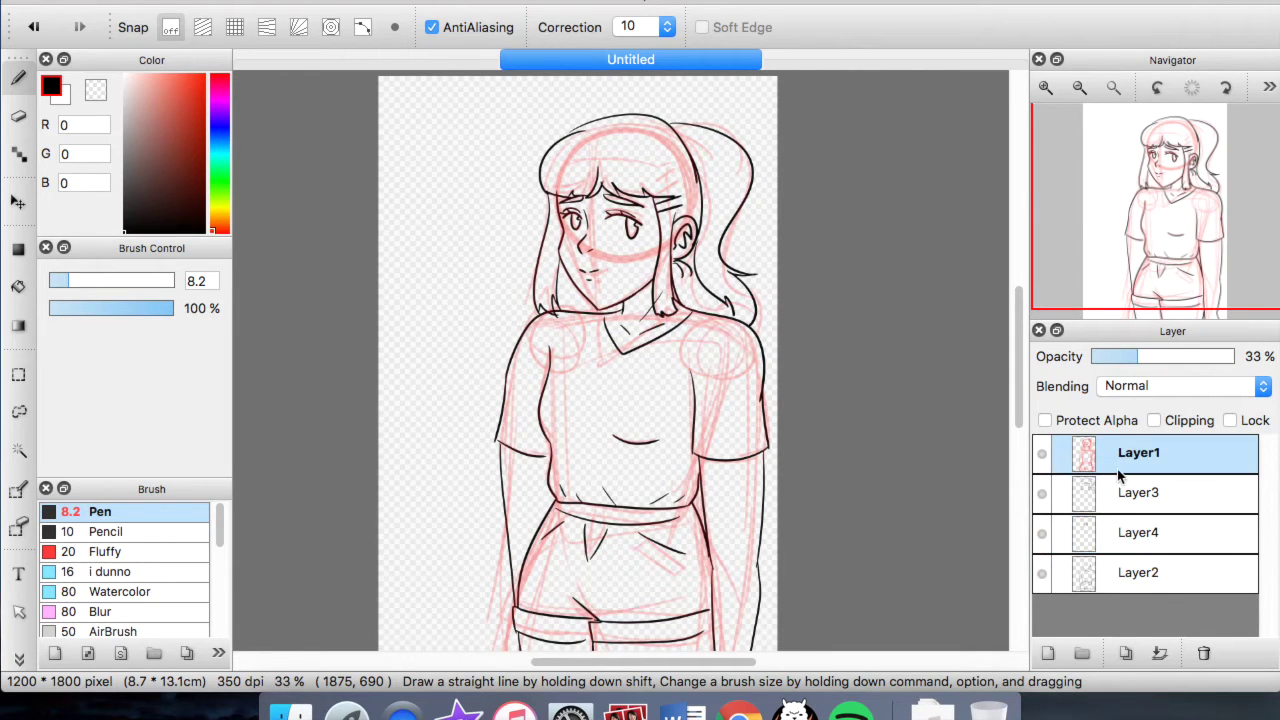
pyautogui.click(1042, 454)
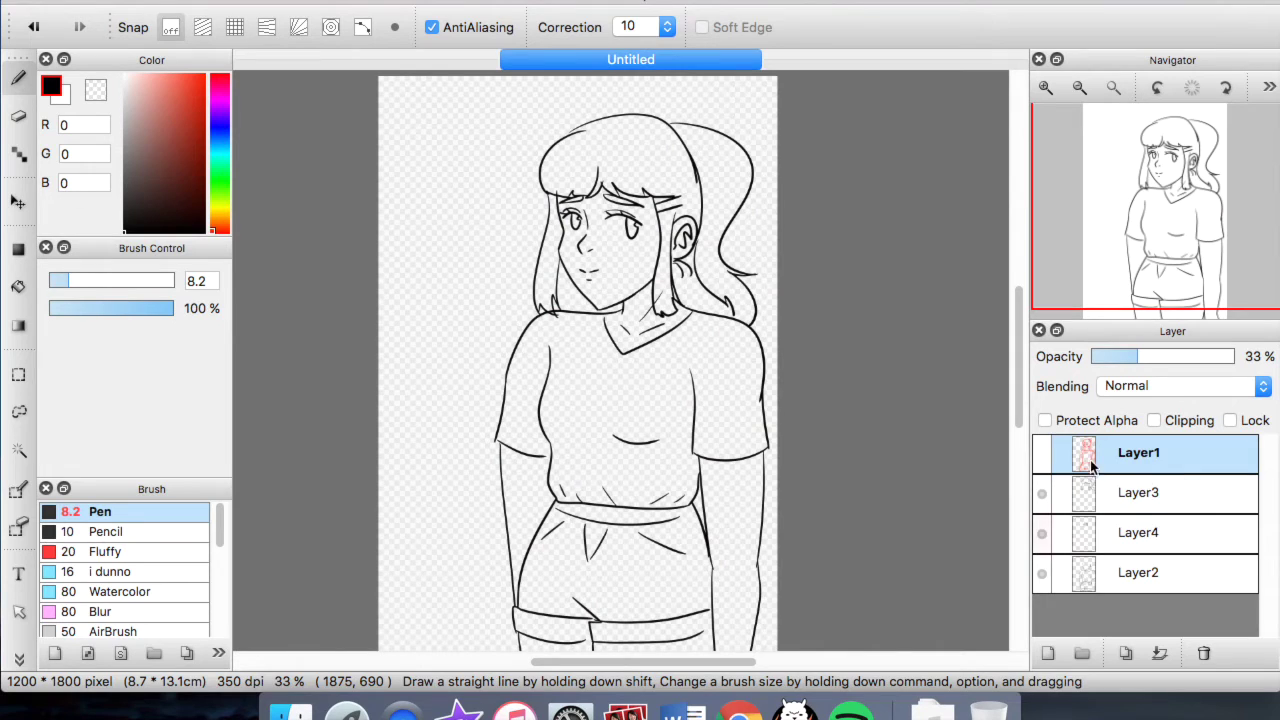
pyautogui.click(1044, 455)
pyautogui.click(1044, 455)
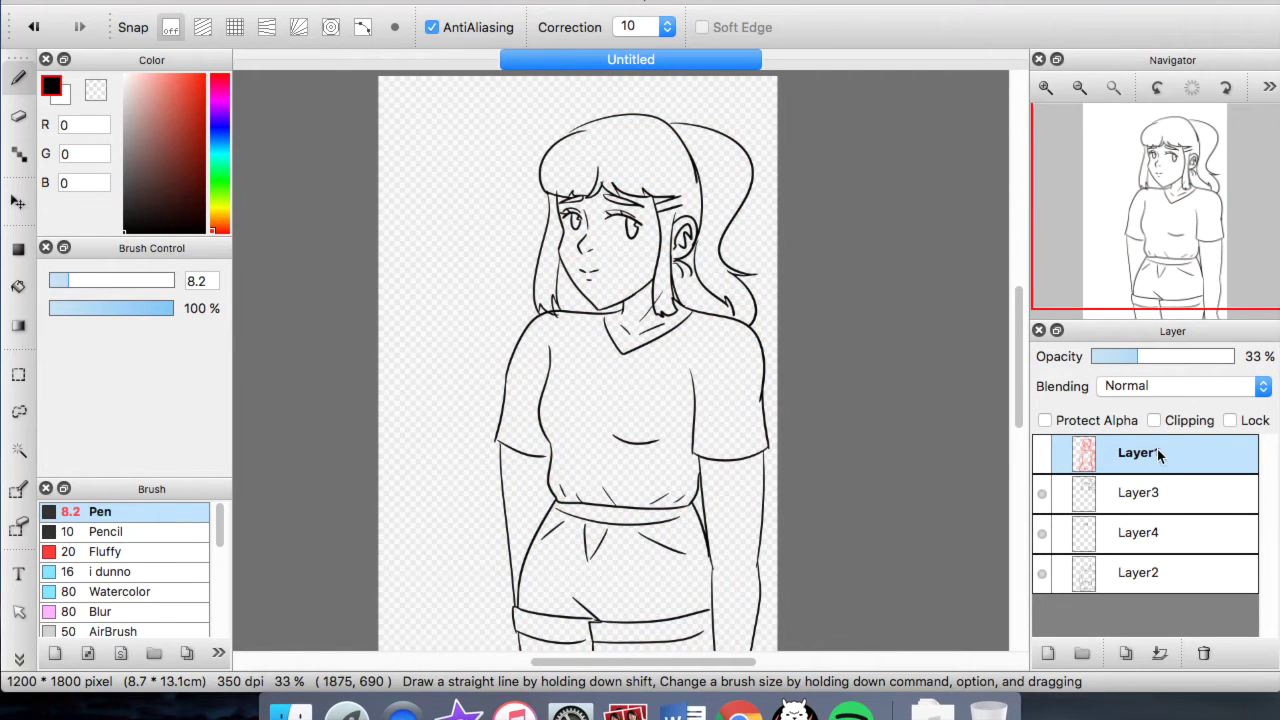
# - Erase the part of the neck line on Layer2 that crosses into the side hair strand
pyautogui.click(1124, 500)
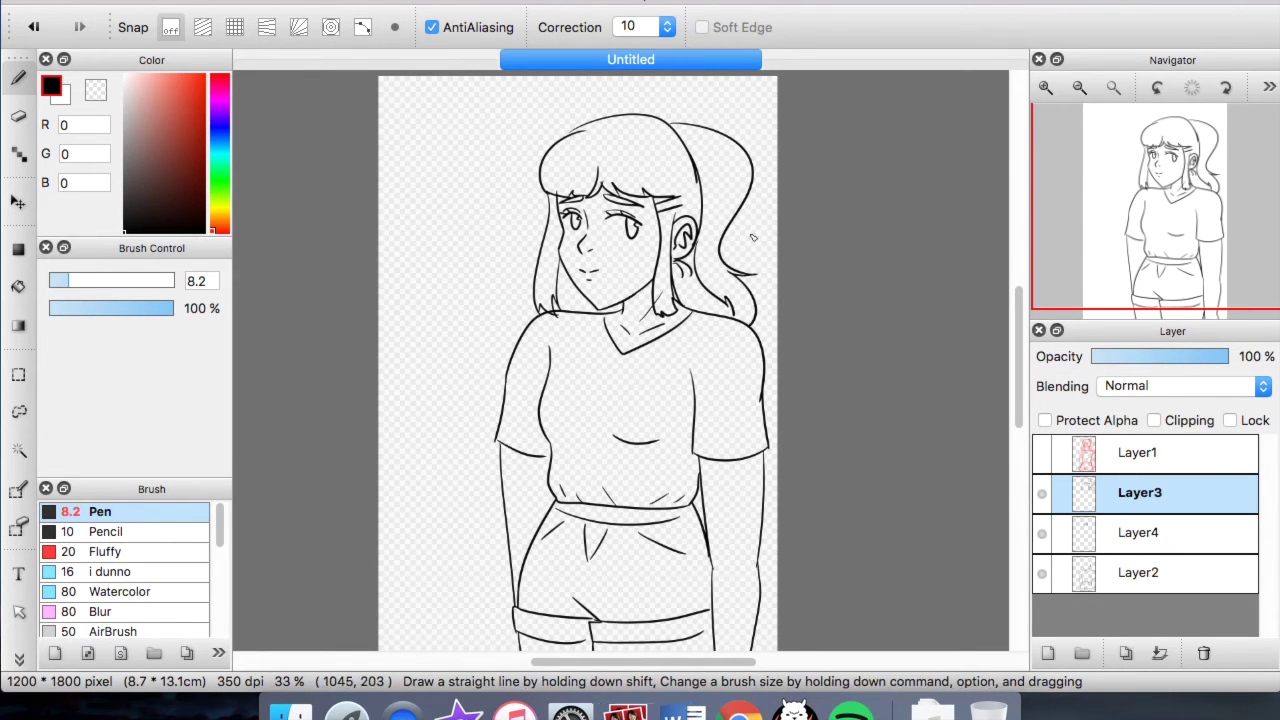
pyautogui.scroll(4, 659, 264)
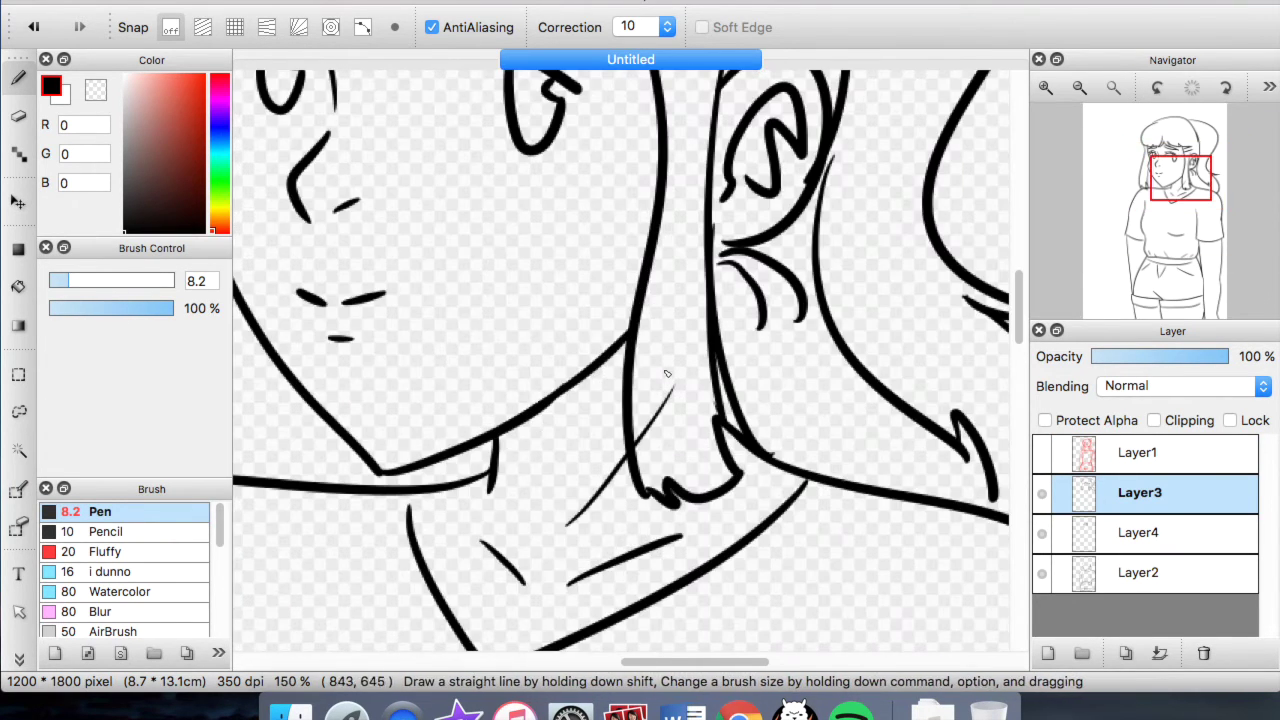
pyautogui.click(1104, 572)
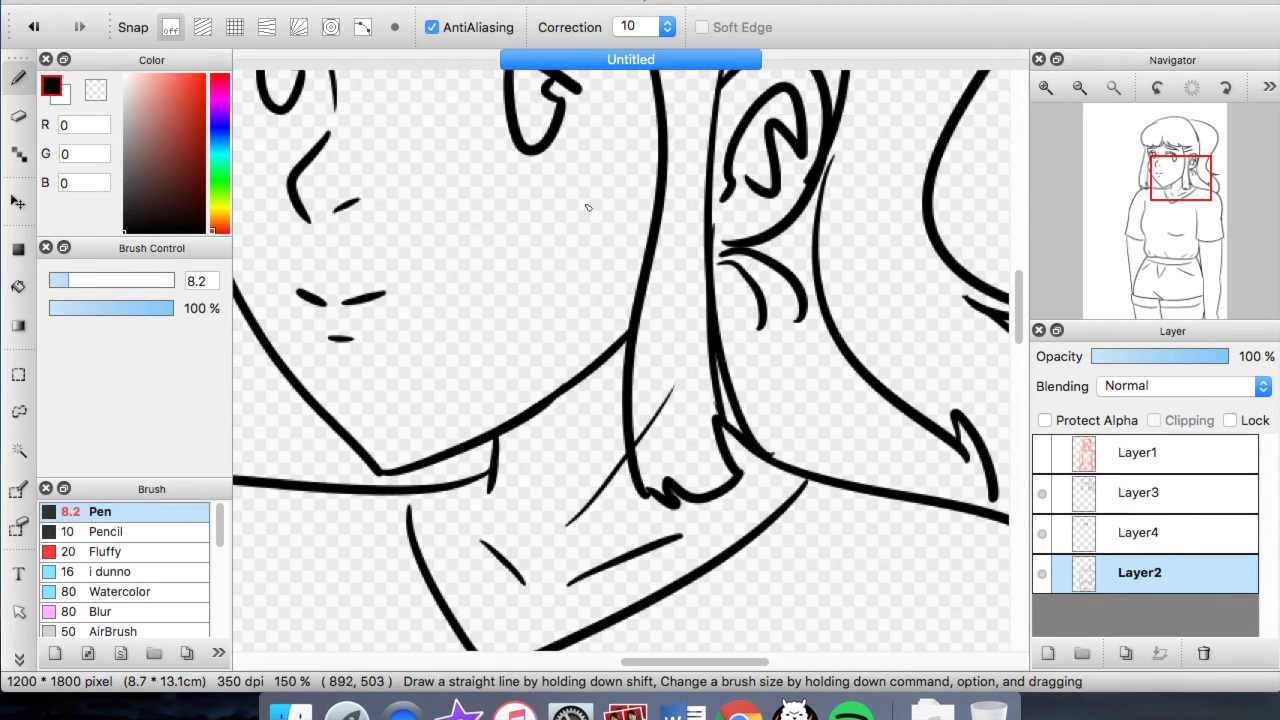
pyautogui.press('e')
pyautogui.moveTo(677, 389); pyautogui.dragTo(649, 443)
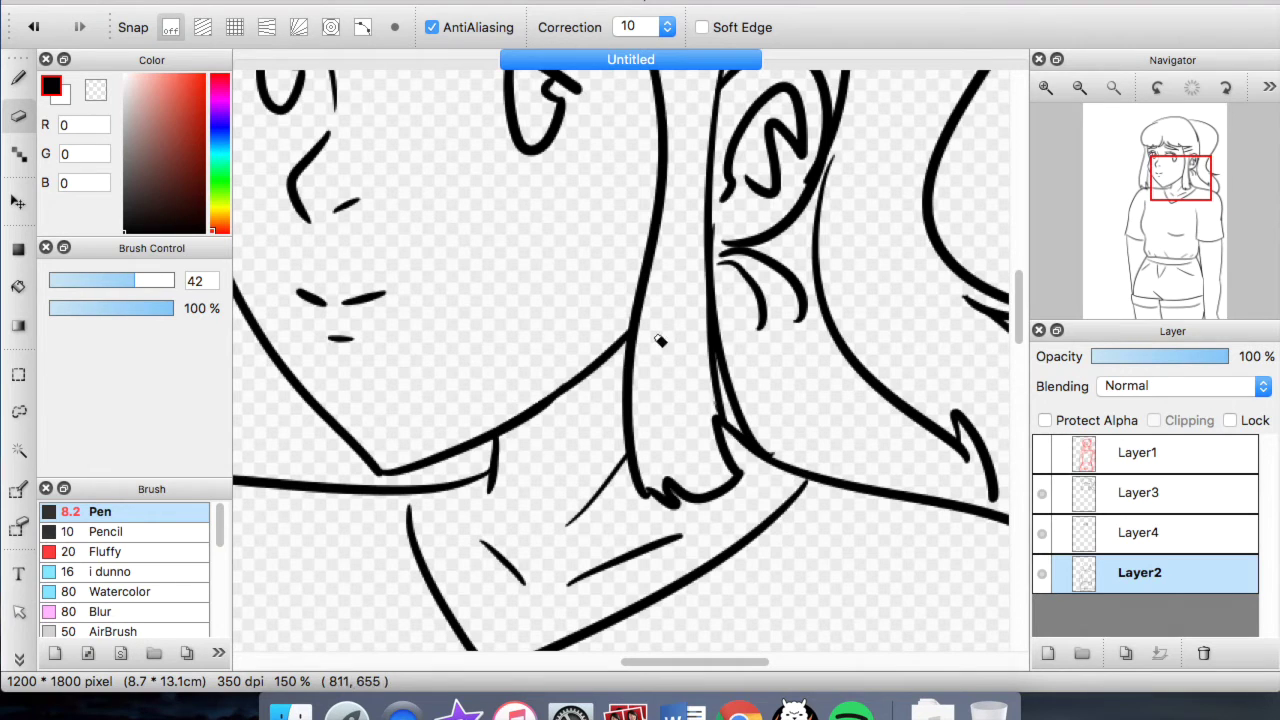
pyautogui.scroll(-4, 657, 302)
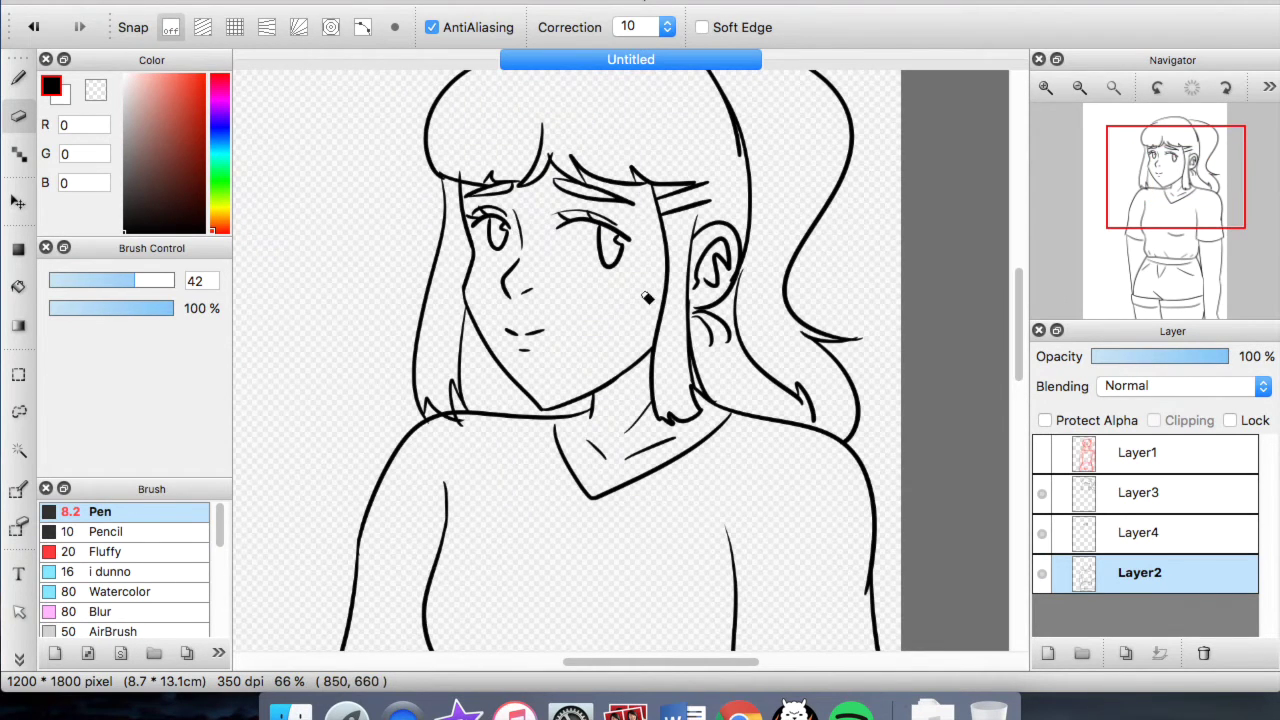
# - Add a new empty layer and place it beneath Layer2 at the bottom of the layer stack
pyautogui.scroll(4, 512, 175)
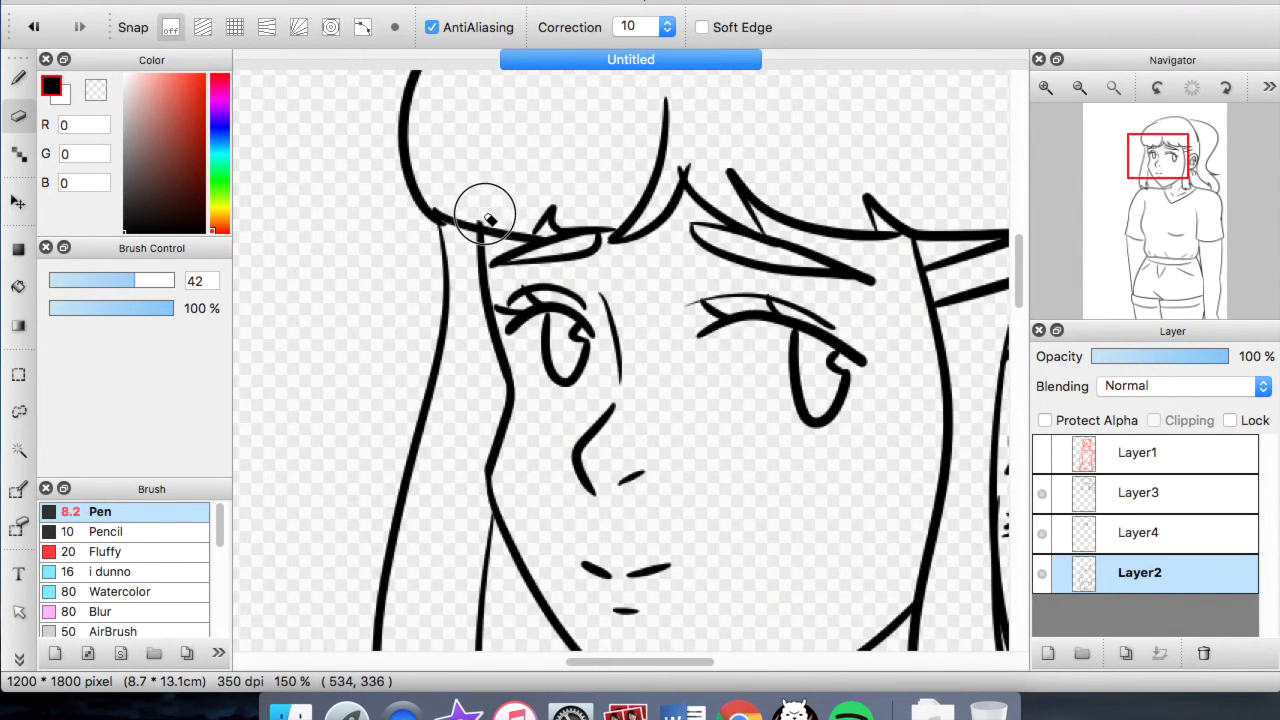
pyautogui.scroll(-5, 509, 164)
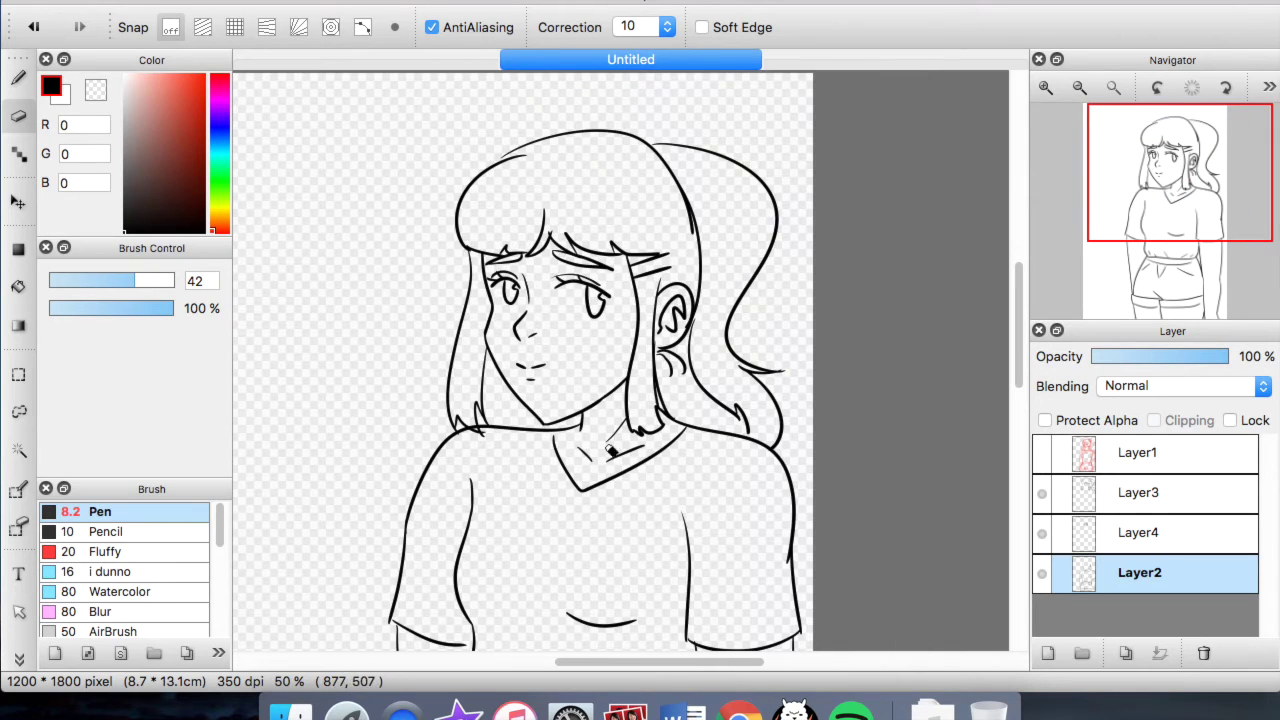
pyautogui.scroll(-1, 866, 393)
pyautogui.moveTo(1160, 178); pyautogui.dragTo(1169, 211)
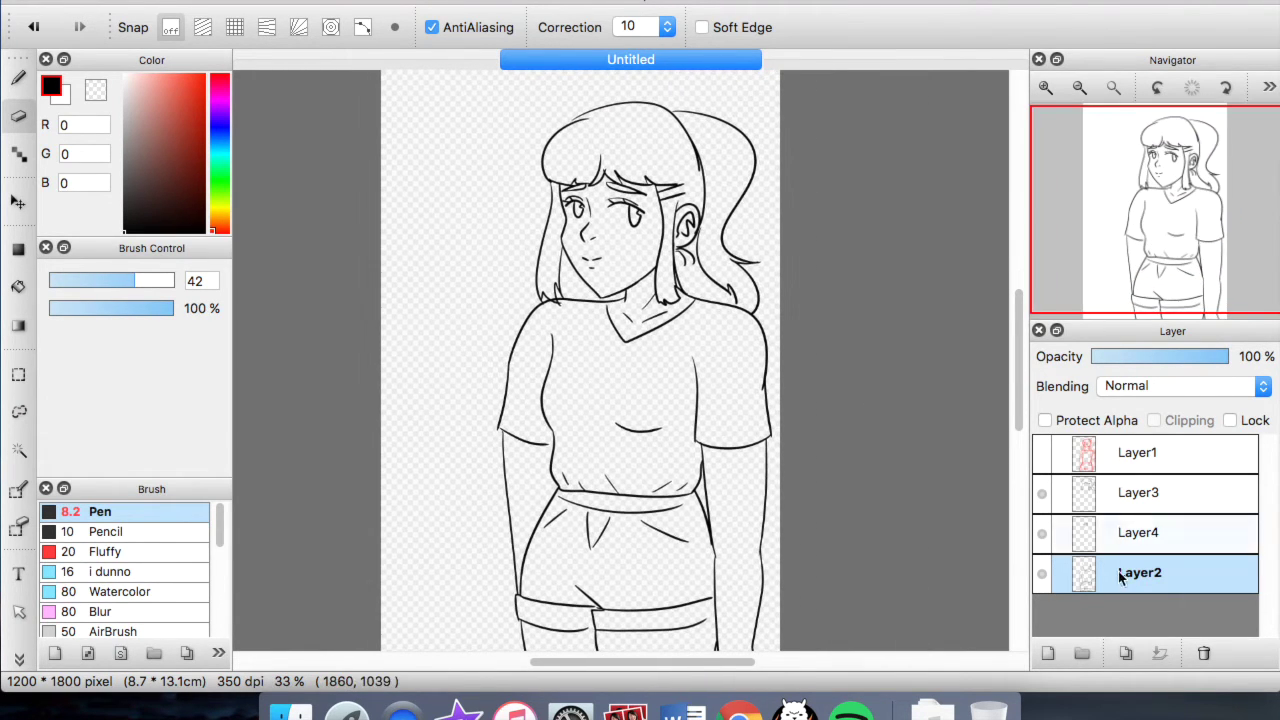
pyautogui.click(1048, 653)
pyautogui.moveTo(1094, 591); pyautogui.dragTo(1099, 620)
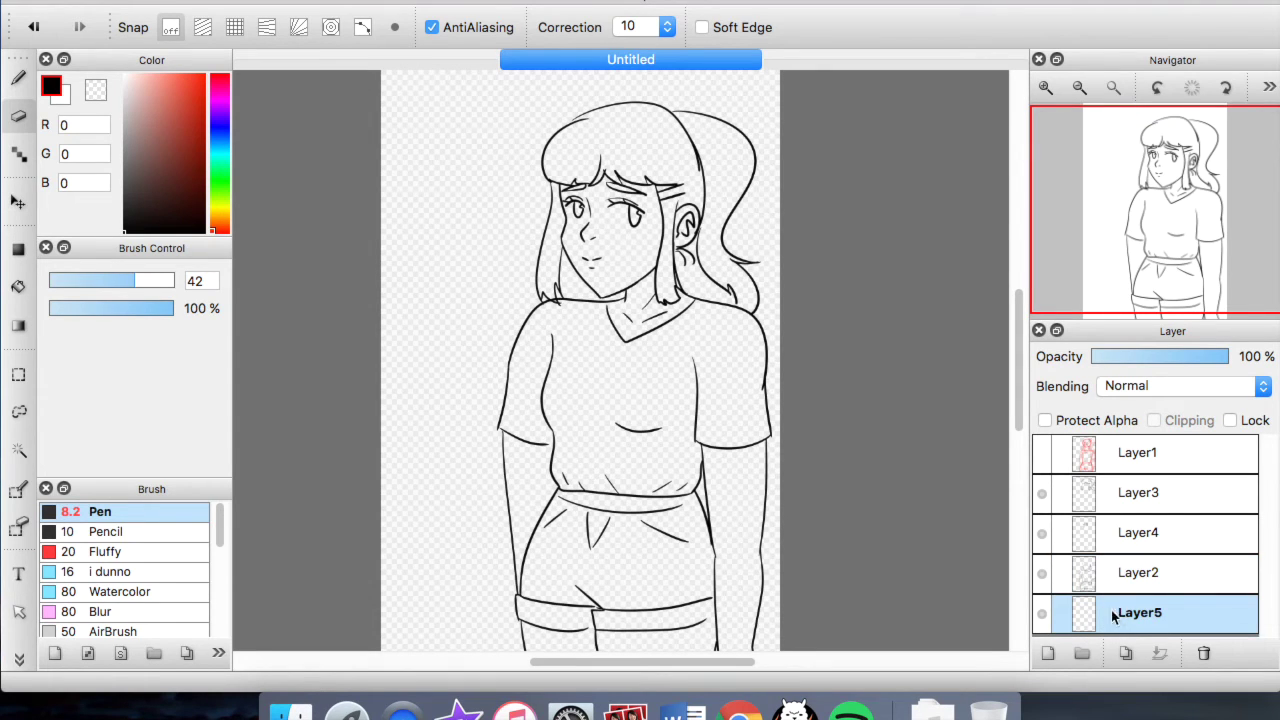
# - Rename Layer3, which holds the hair outlines, as "hair lineart"
pyautogui.doubleClick(1137, 494)
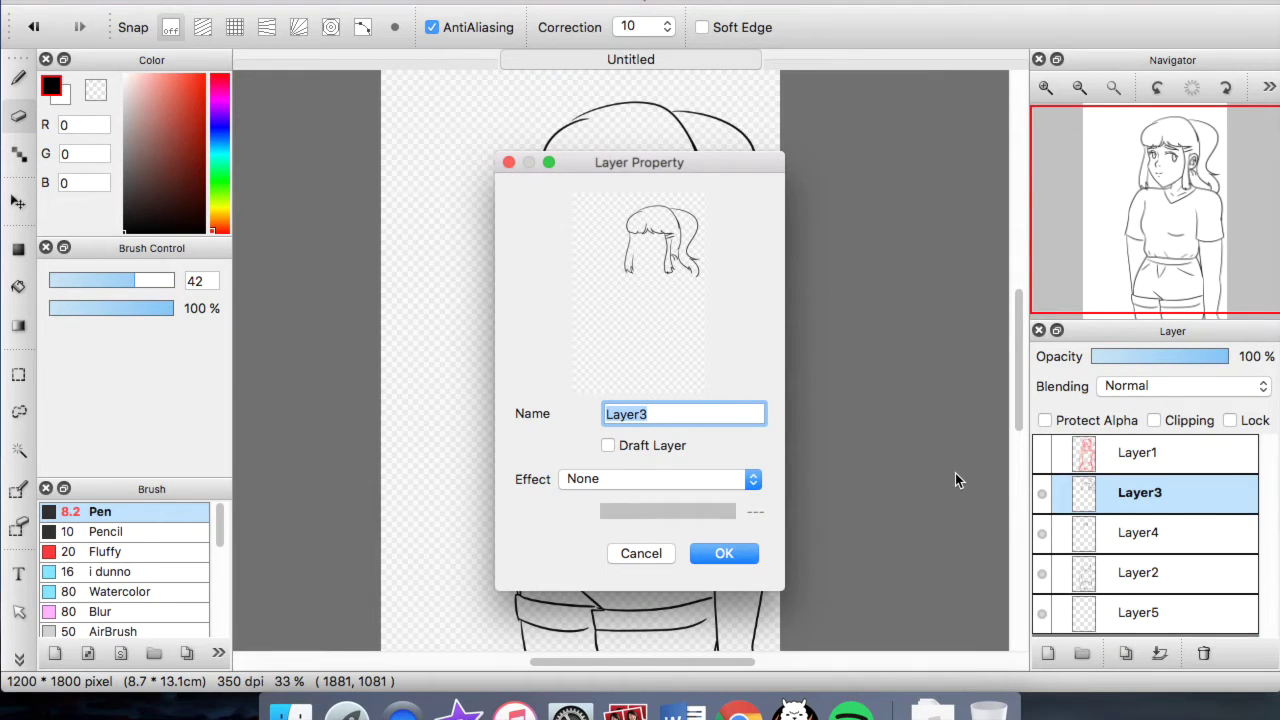
pyautogui.write('n')
pyautogui.write('air lineart')
pyautogui.click(724, 553)
pyautogui.click(1105, 590)
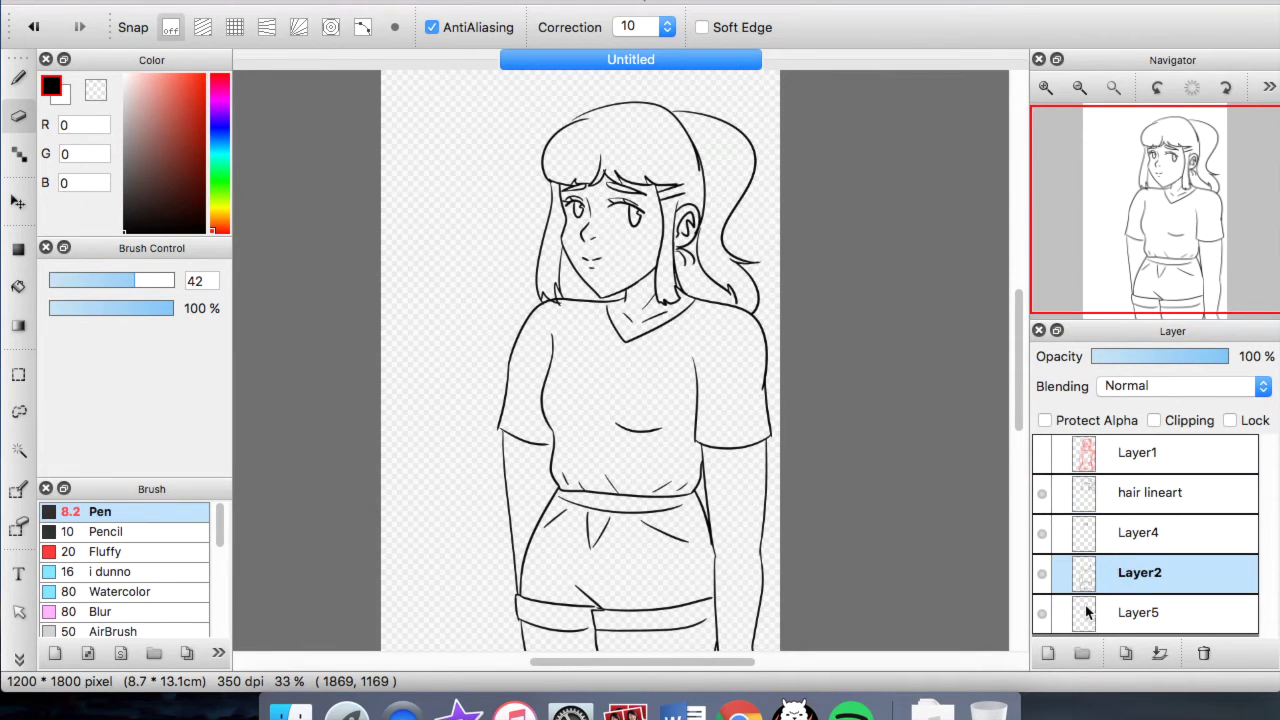
# - Paint a thick red test stroke across the chest on Layer5, toggle the hair lineart layer's visibility, and clear the stroke
pyautogui.click(1115, 619)
pyautogui.moveTo(565, 383)
pyautogui.mouseDown()
pyautogui.moveTo(613, 293)
pyautogui.moveTo(718, 304)
pyautogui.moveTo(668, 373)
pyautogui.mouseUp()
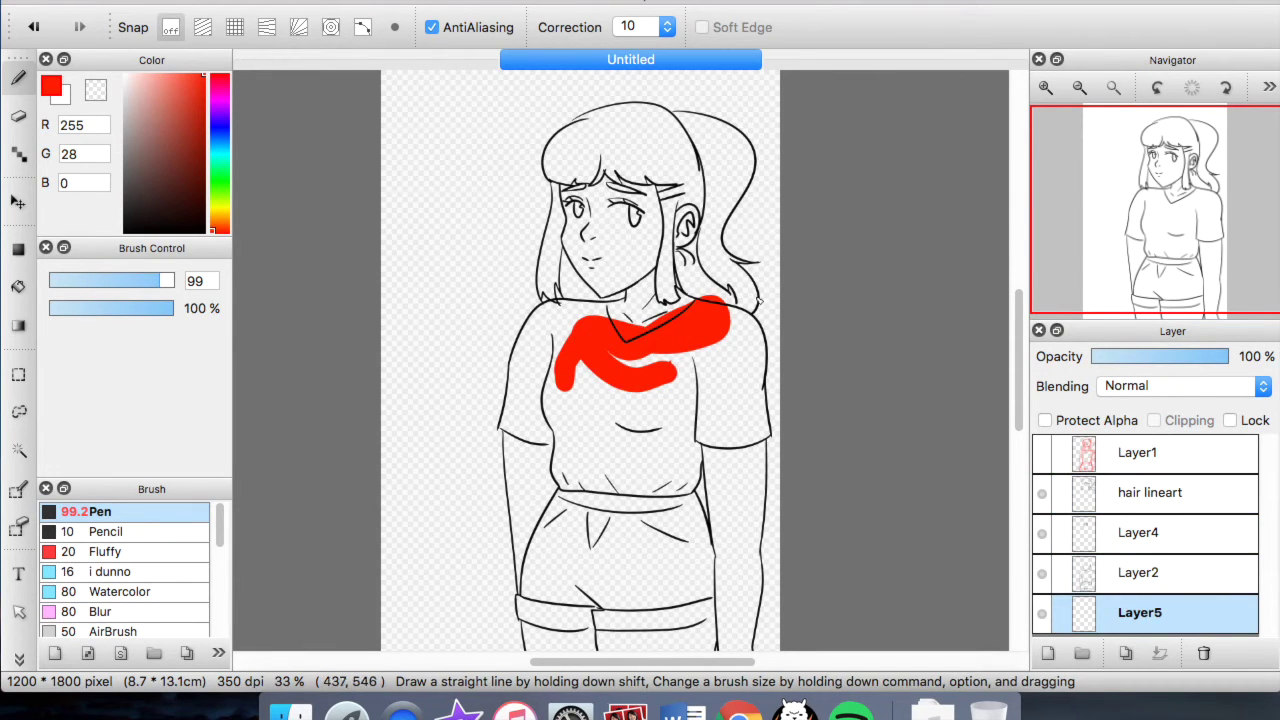
pyautogui.click(1138, 502)
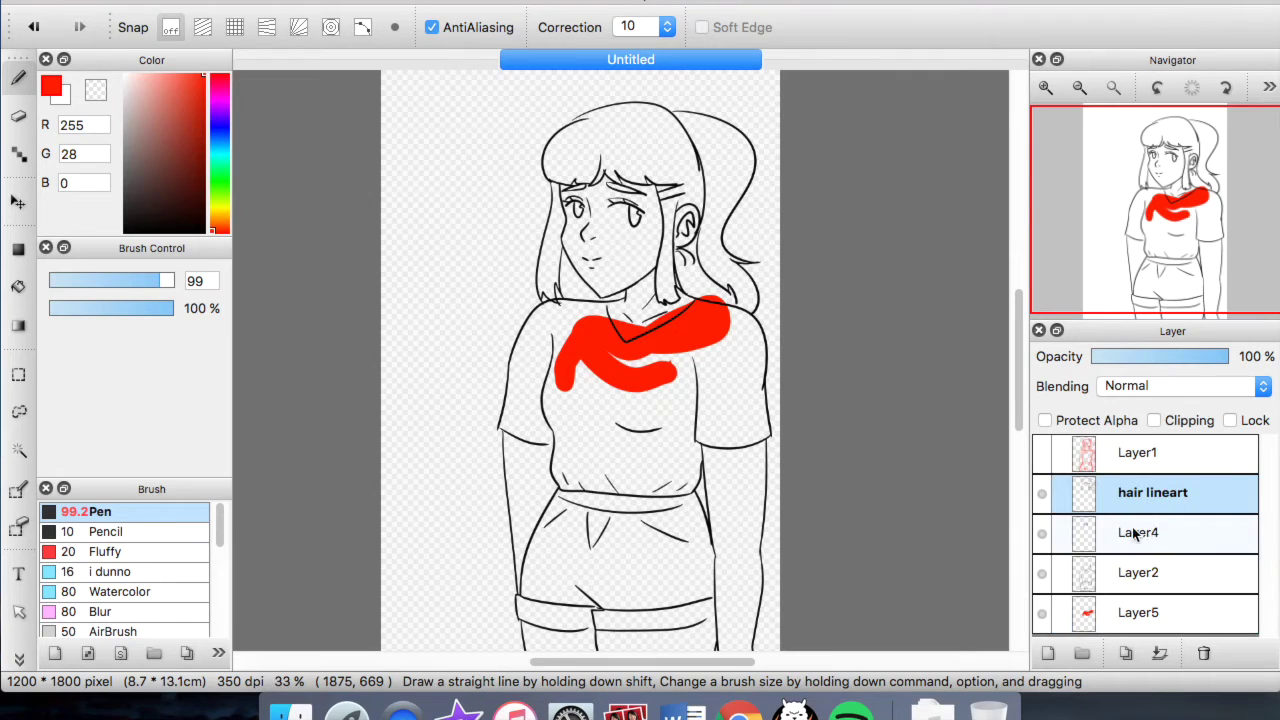
pyautogui.click(1041, 496)
pyautogui.click(1041, 496)
pyautogui.click(1139, 620)
pyautogui.press('Delete')
# - Rename Layer4 as "face lineart" and Layer2 as "body lineart"
pyautogui.doubleClick(1138, 532)
pyautogui.write('face lineart')
pyautogui.press('Return')
pyautogui.doubleClick(1100, 572)
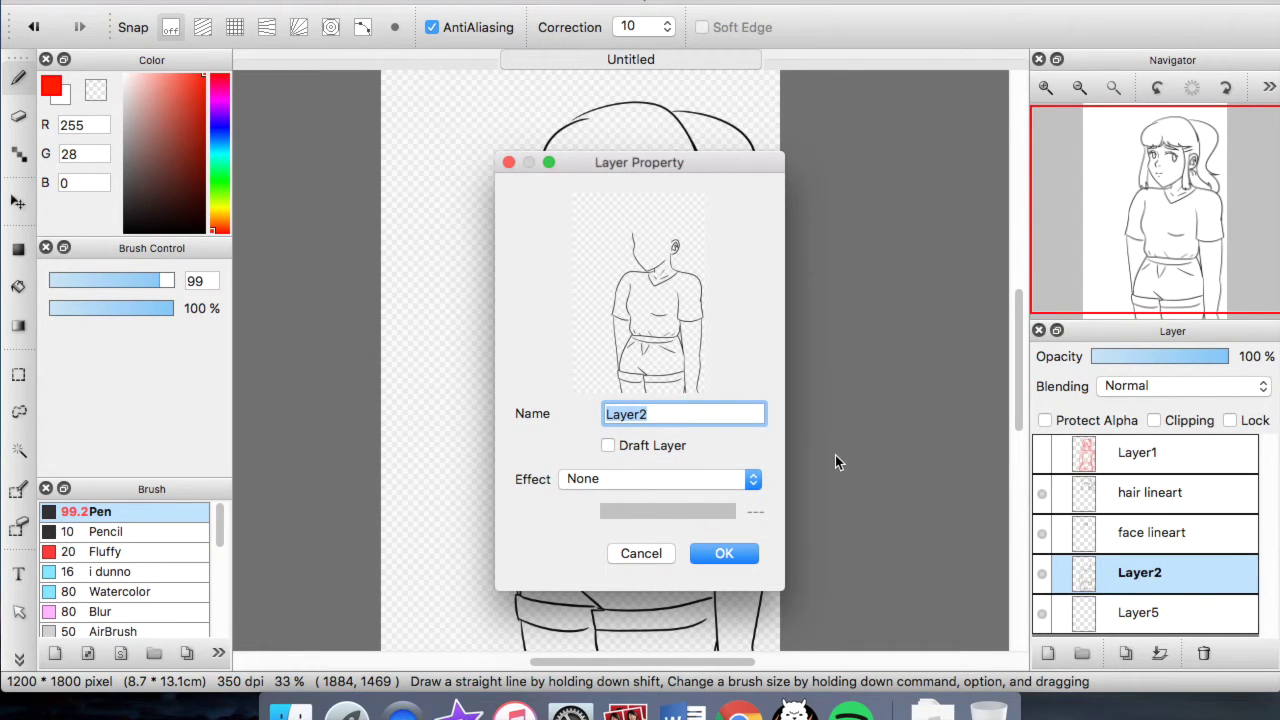
pyautogui.write('body lineart')
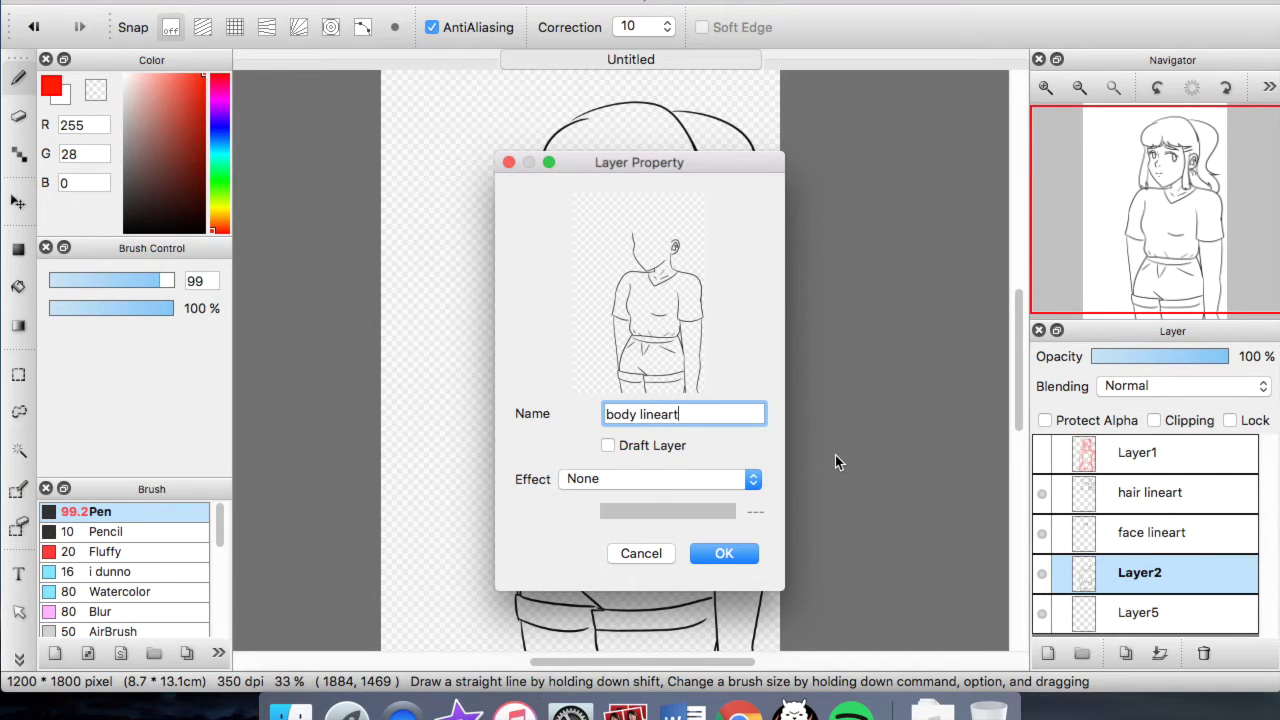
pyautogui.click(726, 553)
# - Rename the empty Layer5 as "body color"
pyautogui.doubleClick(1135, 612)
pyautogui.write('body col')
pyautogui.click(734, 550)
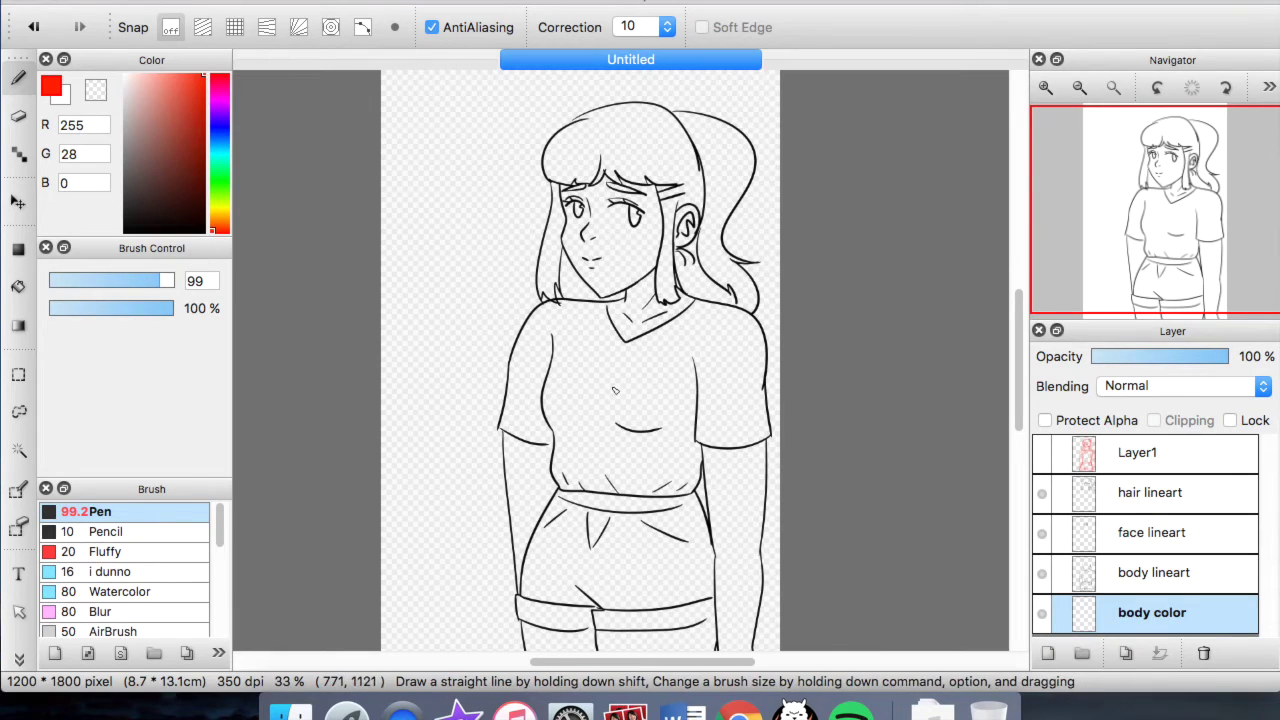
# - Draw a filled rectangle in light purple (RGB 139, 127, 220) over the torso and lower face on the body color layer
pyautogui.moveTo(618, 337); pyautogui.dragTo(692, 306)
pyautogui.click(215, 120)
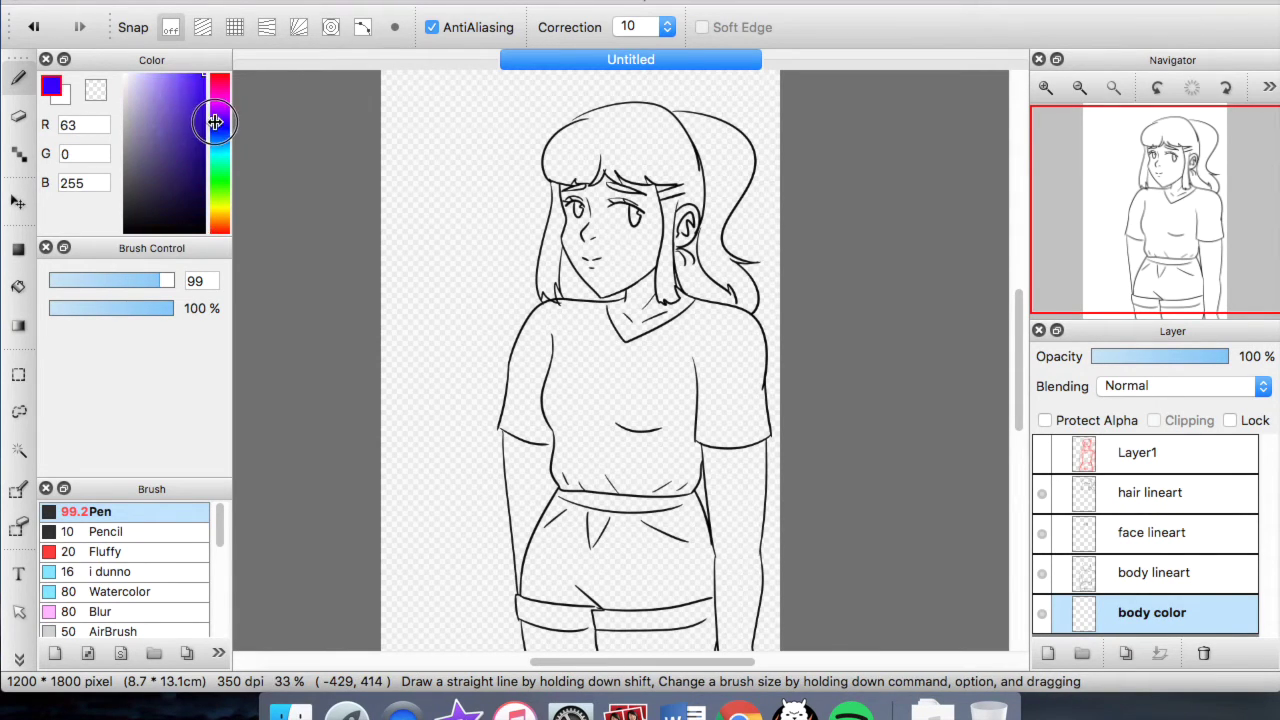
pyautogui.moveTo(162, 105); pyautogui.dragTo(157, 95)
pyautogui.click(18, 248)
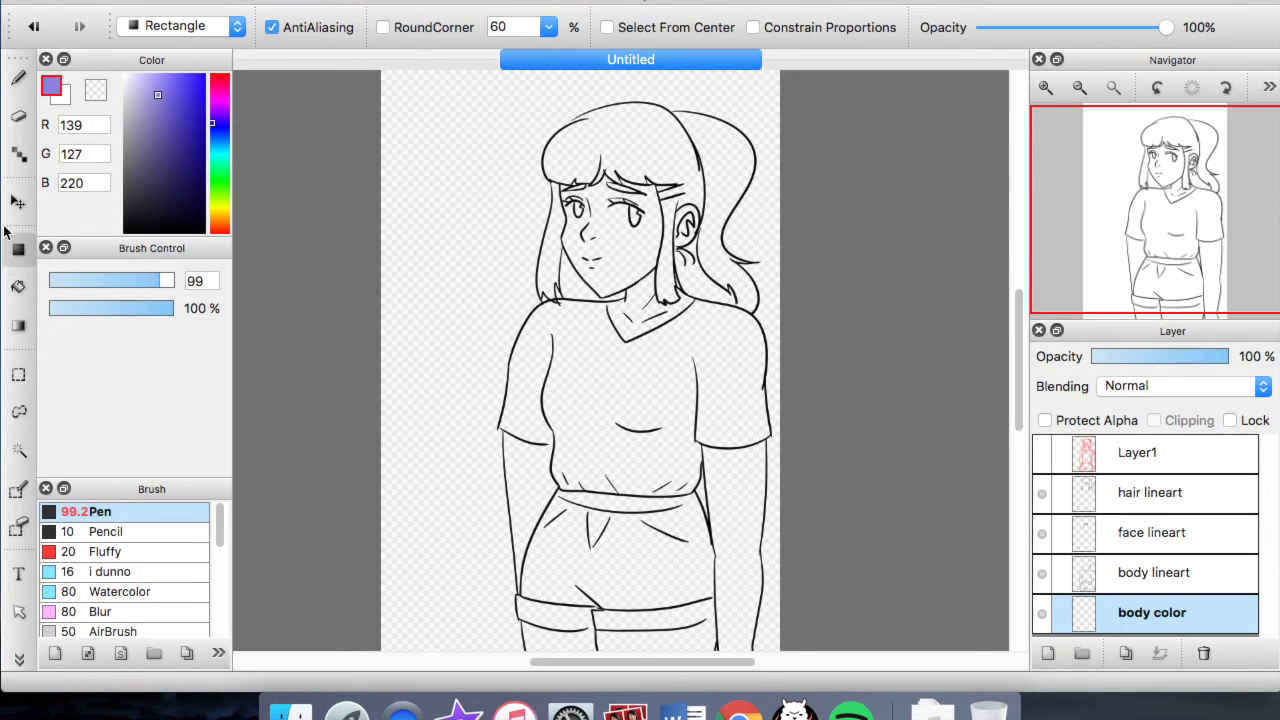
pyautogui.moveTo(414, 237); pyautogui.dragTo(829, 555)
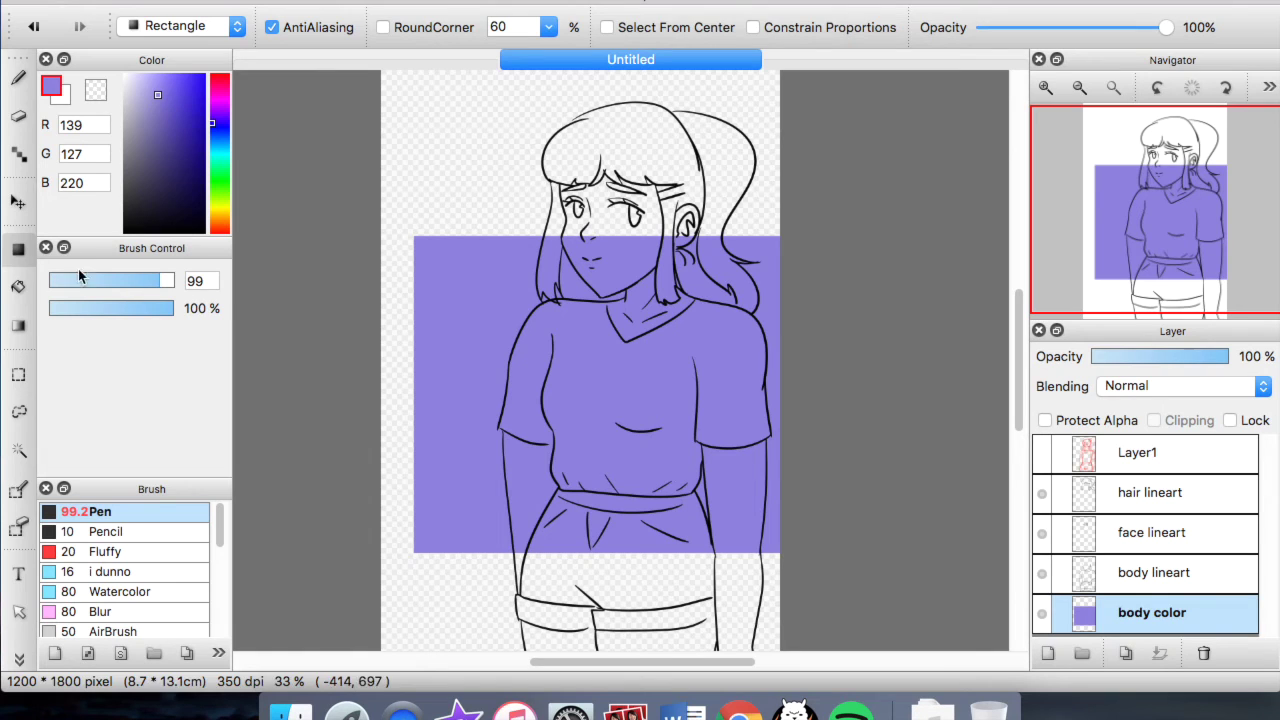
# - Try erasing the purple along the outside of the shoulder line, and undo the erasing while keeping the rectangle
pyautogui.click(18, 287)
pyautogui.click(18, 116)
pyautogui.scroll(2, 431, 317)
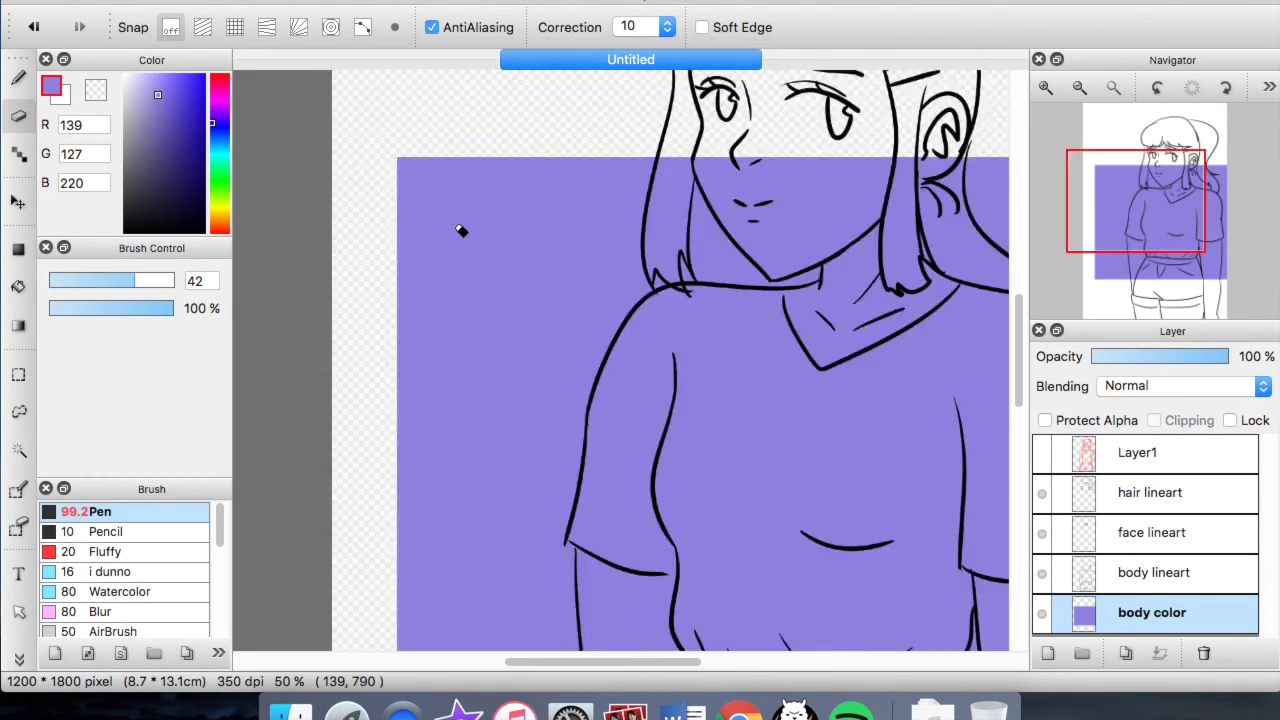
pyautogui.scroll(2, 461, 231)
pyautogui.moveTo(866, 255)
pyautogui.mouseDown()
pyautogui.moveTo(815, 250)
pyautogui.moveTo(734, 290)
pyautogui.moveTo(725, 309)
pyautogui.moveTo(748, 308)
pyautogui.moveTo(674, 407)
pyautogui.moveTo(680, 382)
pyautogui.moveTo(617, 556)
pyautogui.mouseUp()
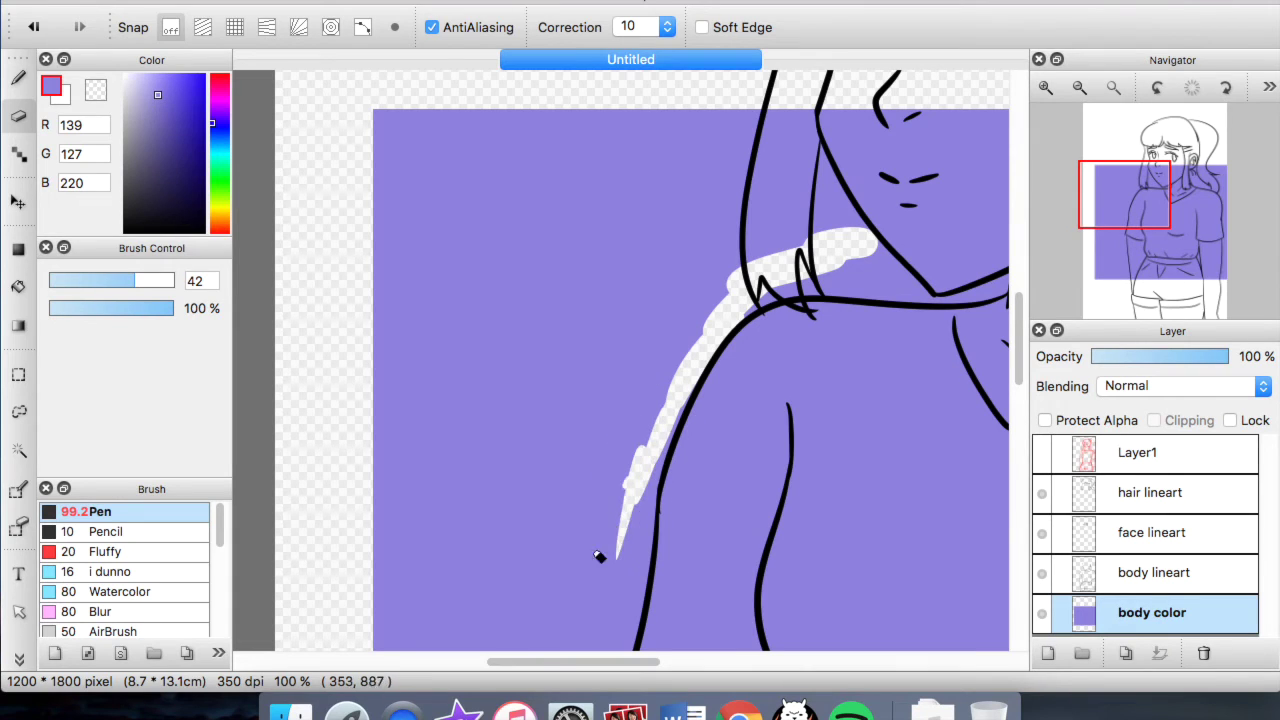
pyautogui.click(35, 28)
pyautogui.click(35, 28)
pyautogui.click(35, 28)
pyautogui.click(35, 28)
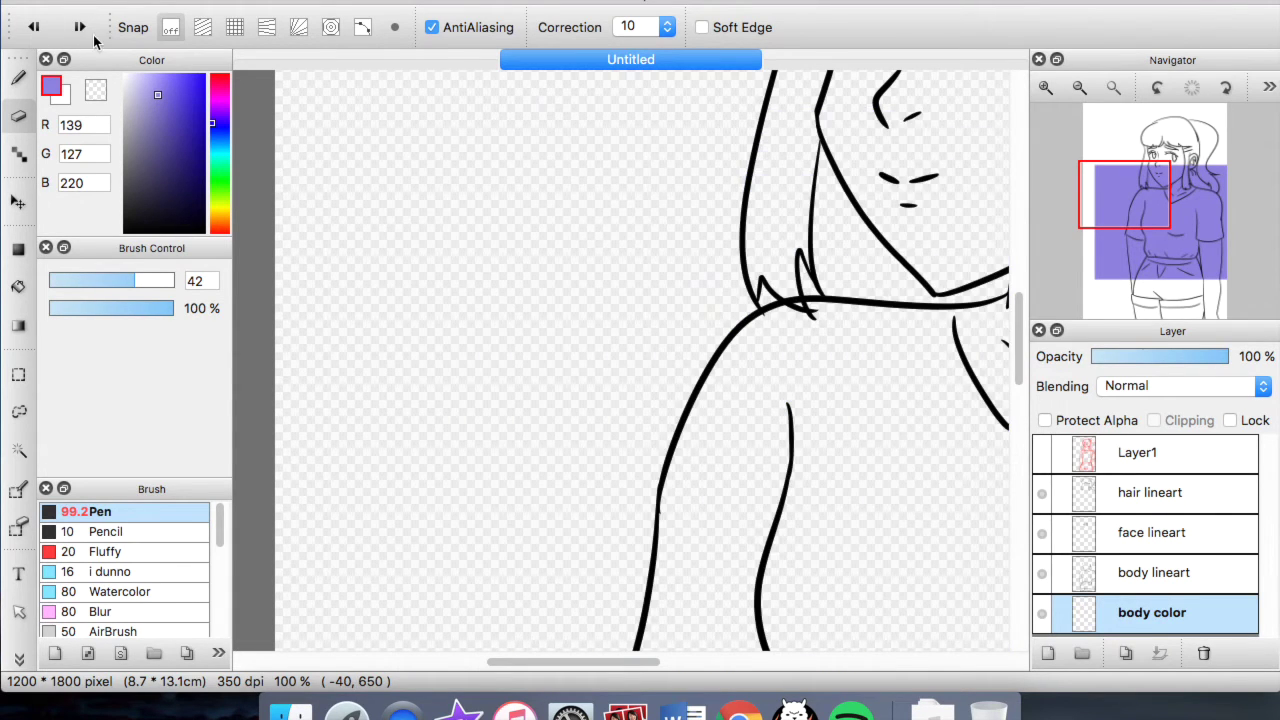
pyautogui.click(80, 28)
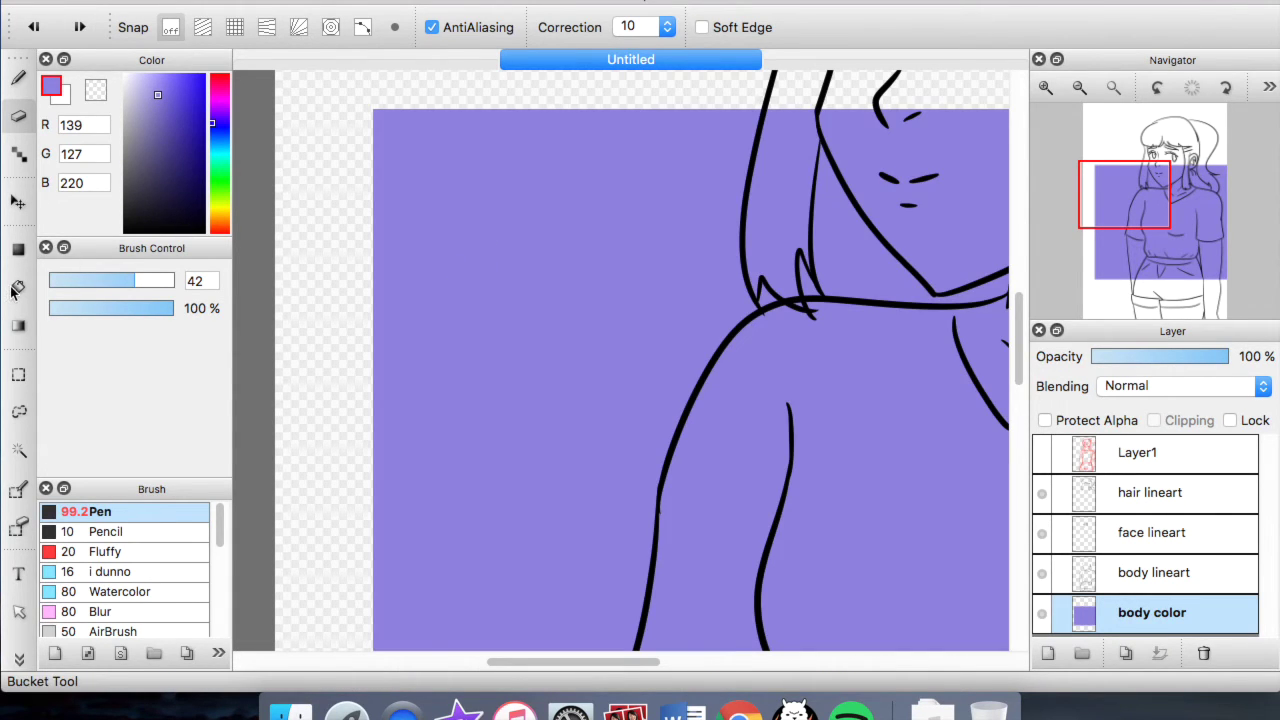
# - Separate the purple at the open ends of the sleeve hem, painting small transparent marks with the Pen at size 15
pyautogui.moveTo(1134, 208)
pyautogui.mouseDown()
pyautogui.moveTo(1136, 246)
pyautogui.moveTo(1166, 200)
pyautogui.moveTo(1138, 237)
pyautogui.mouseUp()
pyautogui.scroll(2, 481, 398)
pyautogui.scroll(5, 480, 342)
pyautogui.moveTo(727, 432); pyautogui.dragTo(775, 424)
pyautogui.press('super+z')
pyautogui.click(99, 273)
pyautogui.click(87, 280)
pyautogui.scroll(-3, 770, 302)
pyautogui.moveTo(1127, 229)
pyautogui.mouseDown()
pyautogui.moveTo(1135, 205)
pyautogui.moveTo(1210, 219)
pyautogui.moveTo(1205, 250)
pyautogui.moveTo(1197, 237)
pyautogui.moveTo(1190, 256)
pyautogui.moveTo(1137, 266)
pyautogui.moveTo(1151, 217)
pyautogui.moveTo(1152, 240)
pyautogui.mouseUp()
pyautogui.press('super+Up')
pyautogui.press('super+Up')
pyautogui.press('super+minus')
pyautogui.press('super+minus')
pyautogui.press('super+minus')
# - Clear the purple background beside the shirt's sleeve with a transparent Bucket fill on the body color layer
pyautogui.click(18, 286)
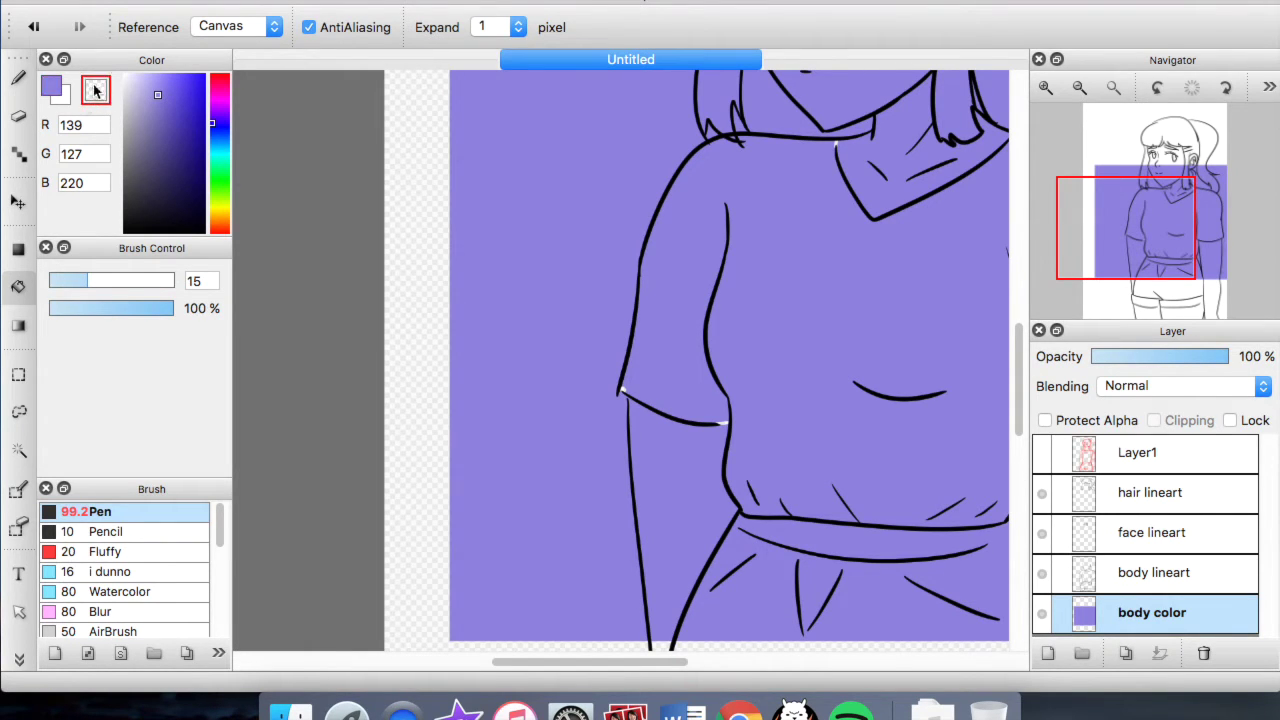
pyautogui.click(563, 226)
pyautogui.scroll(-1, 815, 246)
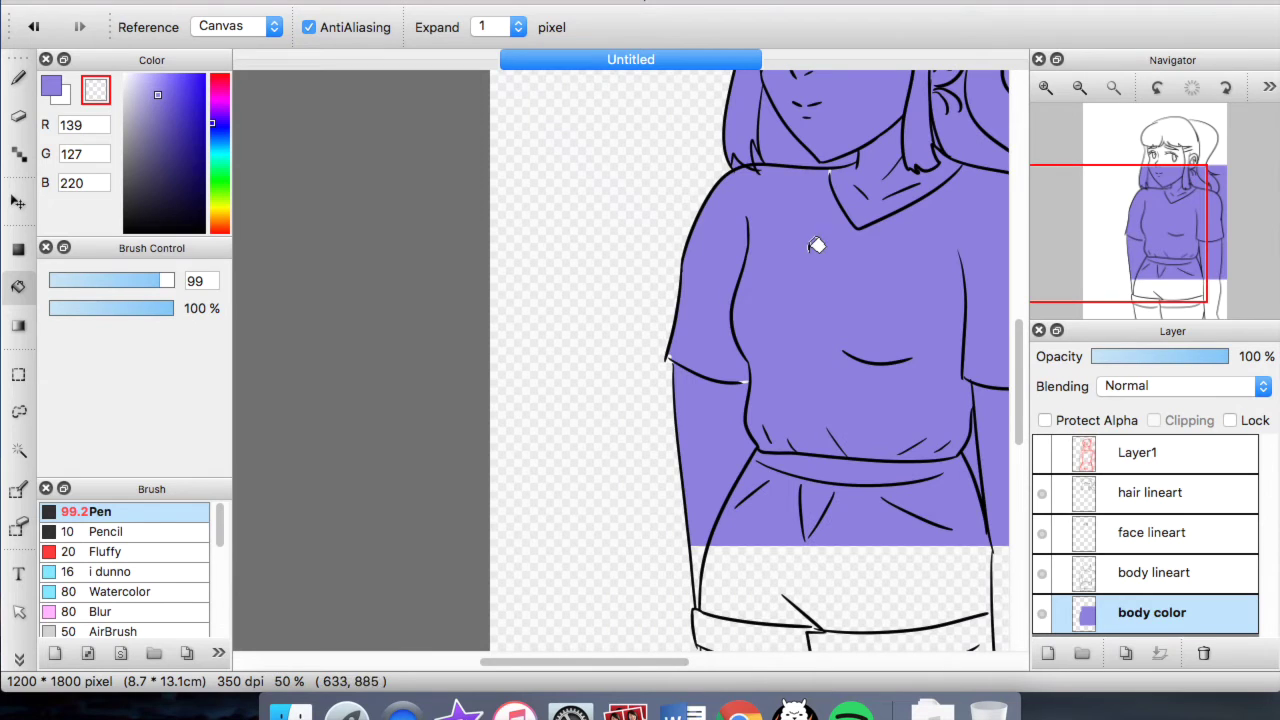
pyautogui.click(49, 28)
pyautogui.click(646, 234)
pyautogui.moveTo(1160, 216); pyautogui.dragTo(1156, 232)
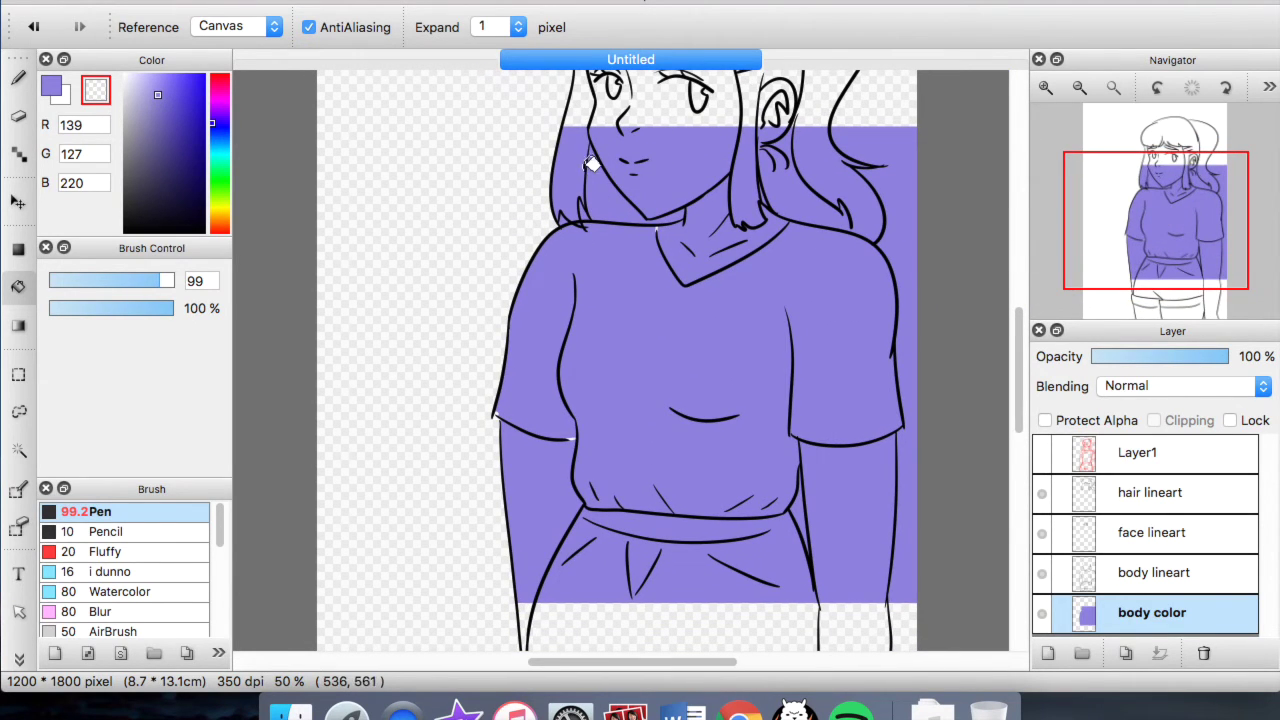
# - Clear the purple from the hair, face, neck, arms, shorts and remaining background with transparent Bucket fills, leaving only the shirt colored
pyautogui.click(573, 180)
pyautogui.click(603, 191)
pyautogui.click(661, 194)
pyautogui.click(762, 206)
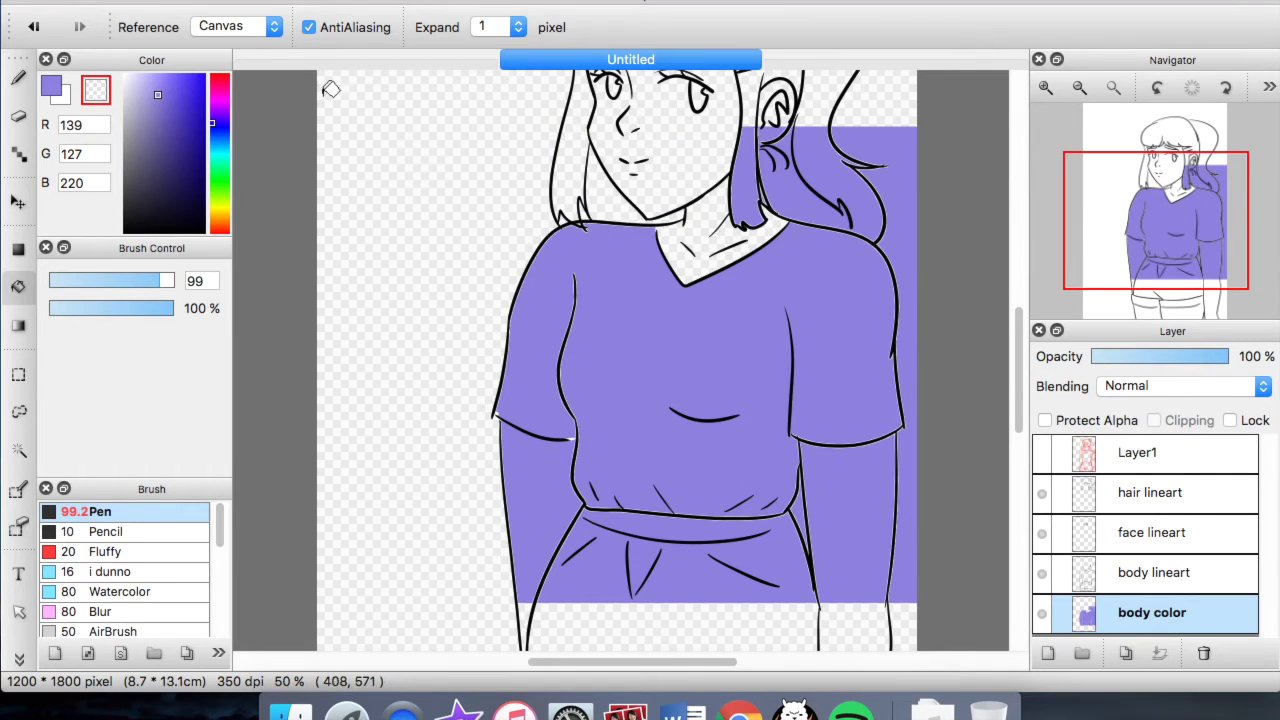
pyautogui.click(758, 178)
pyautogui.click(832, 165)
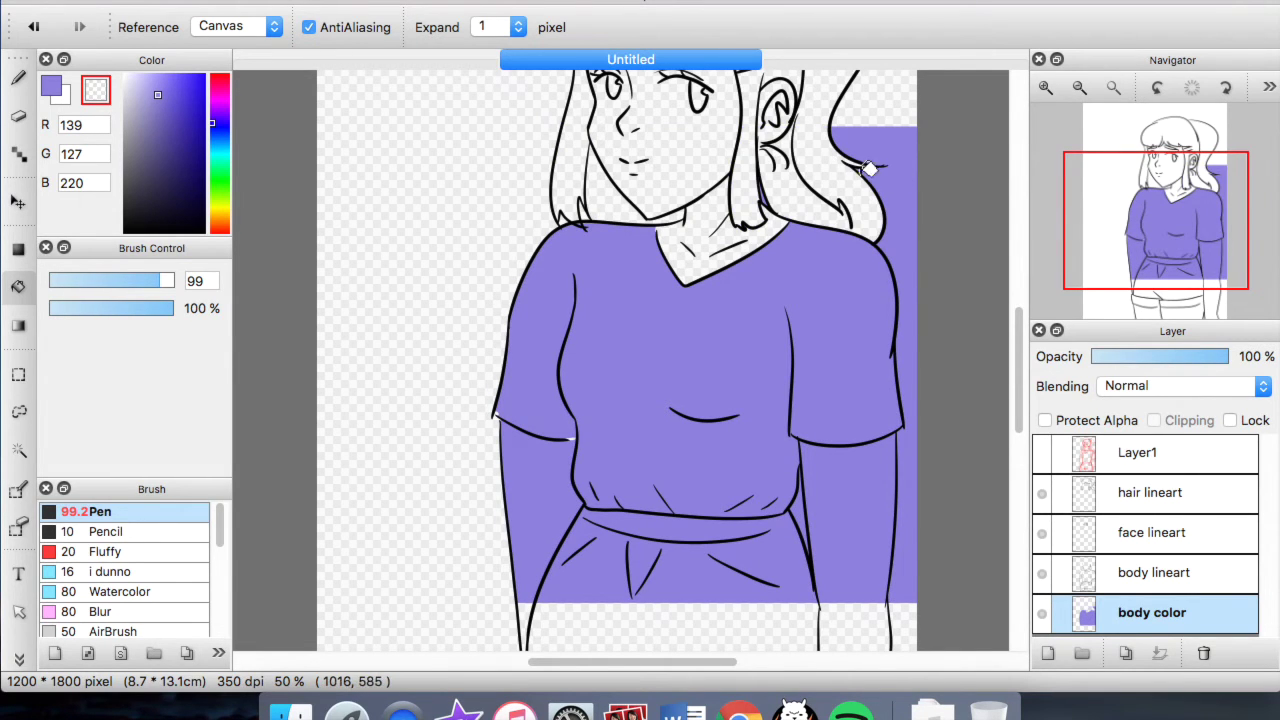
pyautogui.click(898, 246)
pyautogui.click(612, 512)
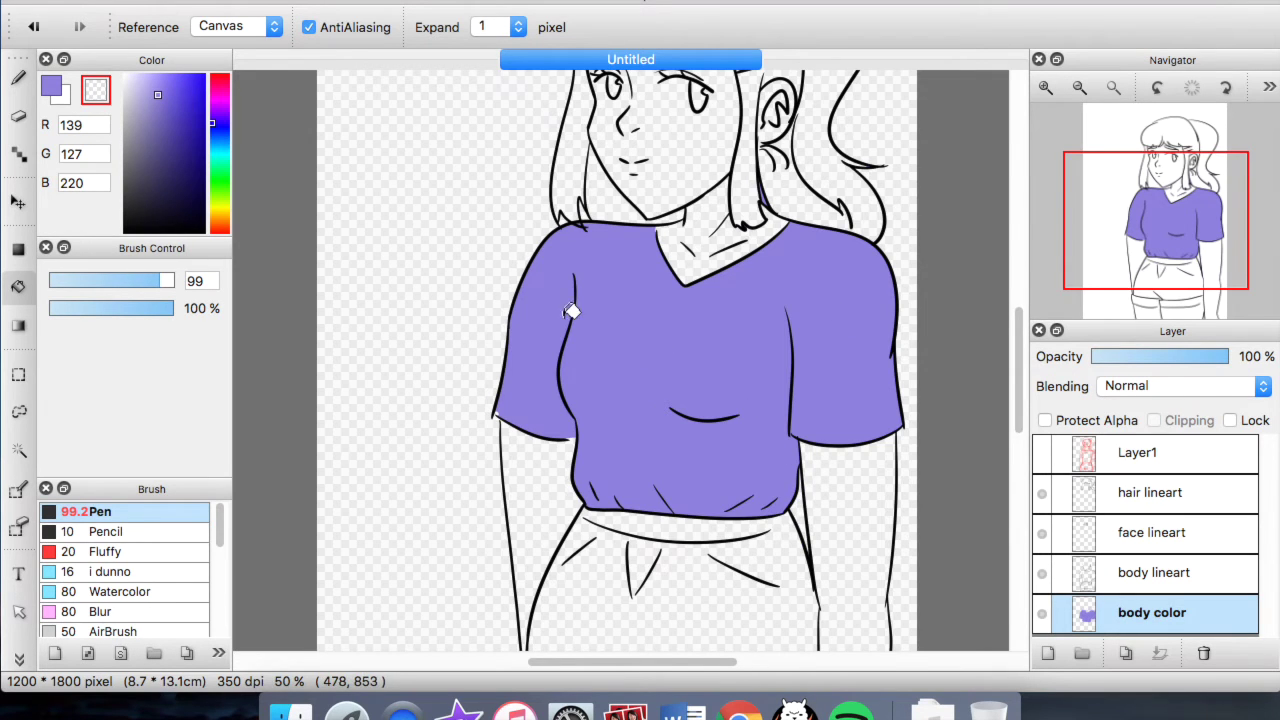
# - Bucket-fill the shorts area on the body color layer with a muted green (RGB 86, 146, 106)
pyautogui.scroll(-3, 571, 311)
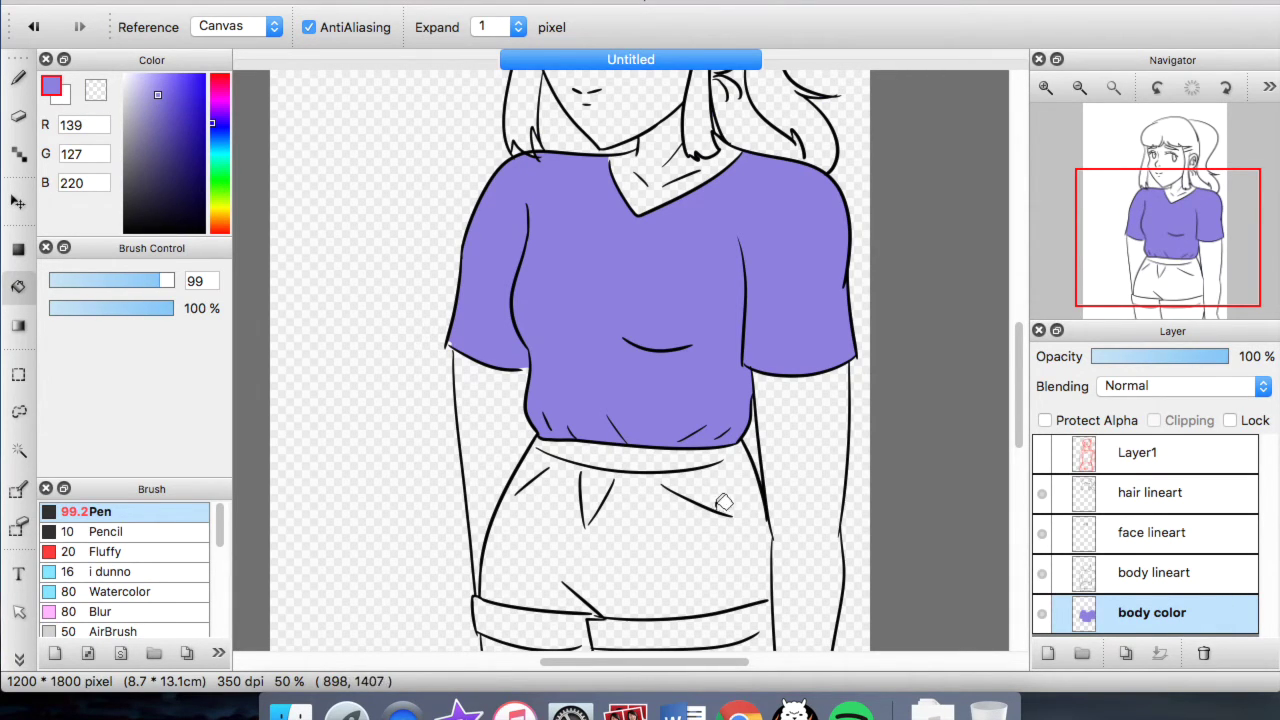
pyautogui.click(212, 171)
pyautogui.click(158, 143)
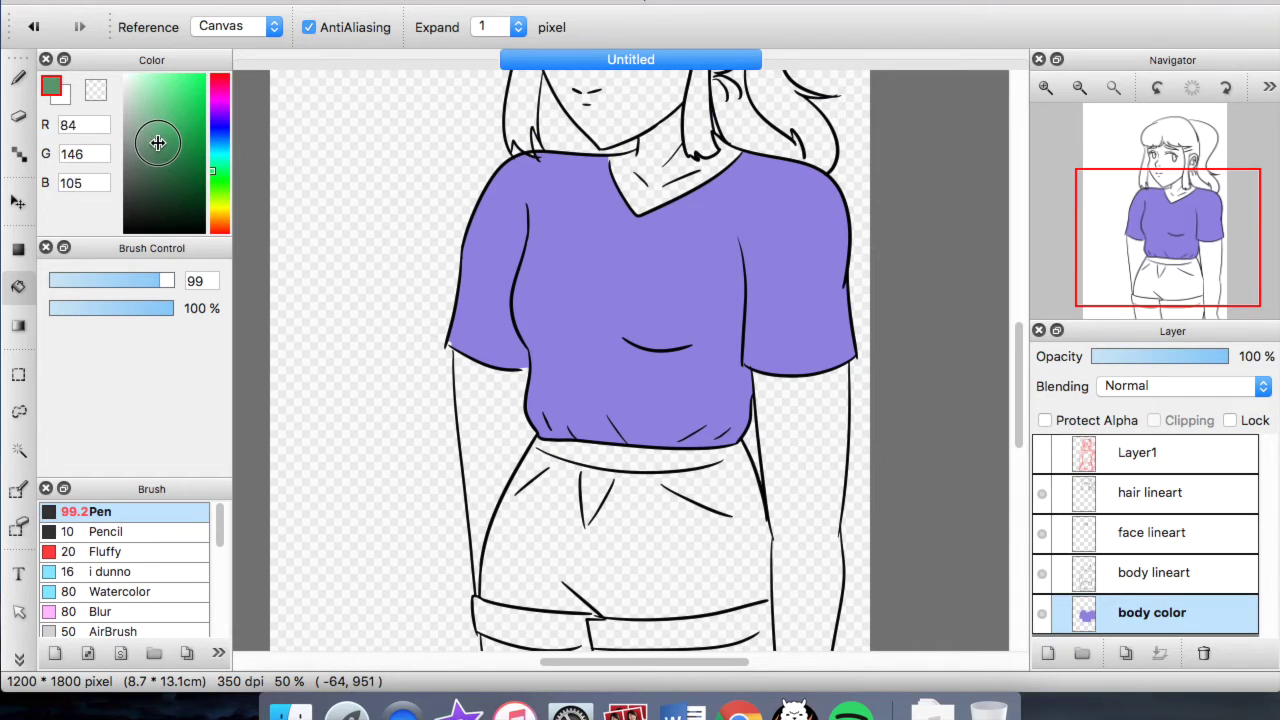
pyautogui.click(698, 568)
# - Separate the green at the open ends of the shorts' cuffs with transparent Pen strokes and clear the green from the legs
pyautogui.click(1081, 318)
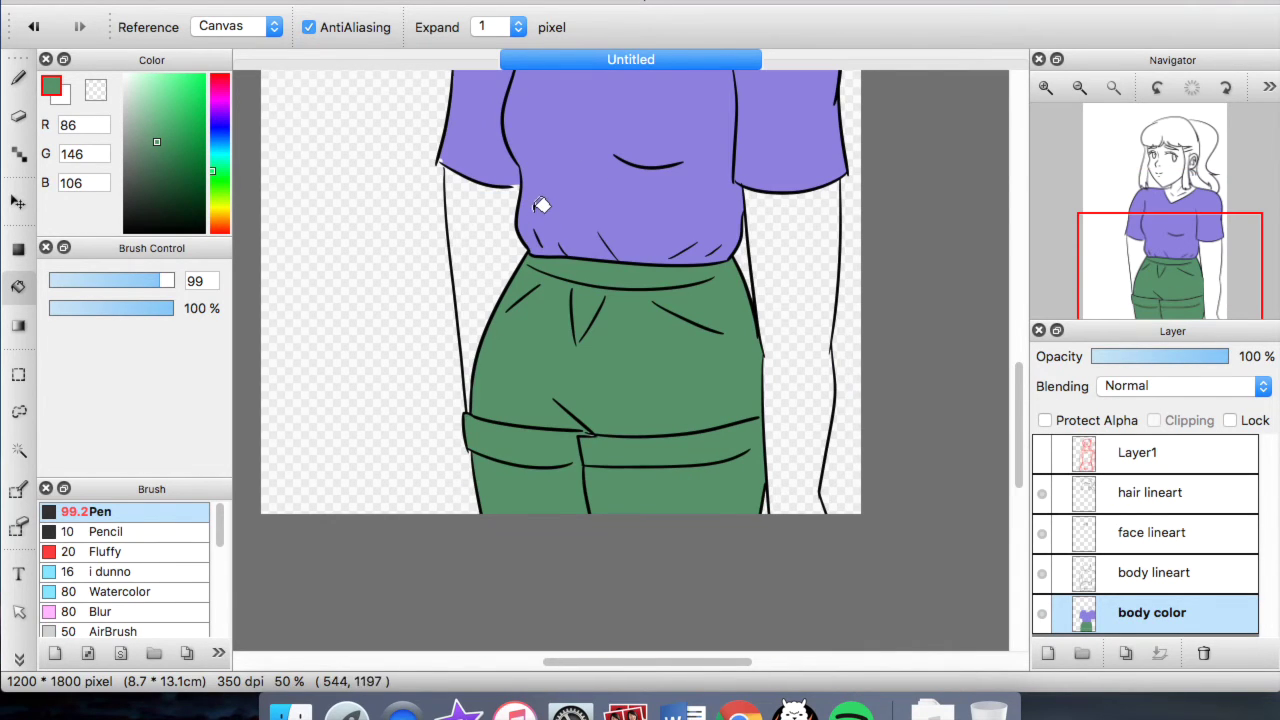
pyautogui.click(94, 91)
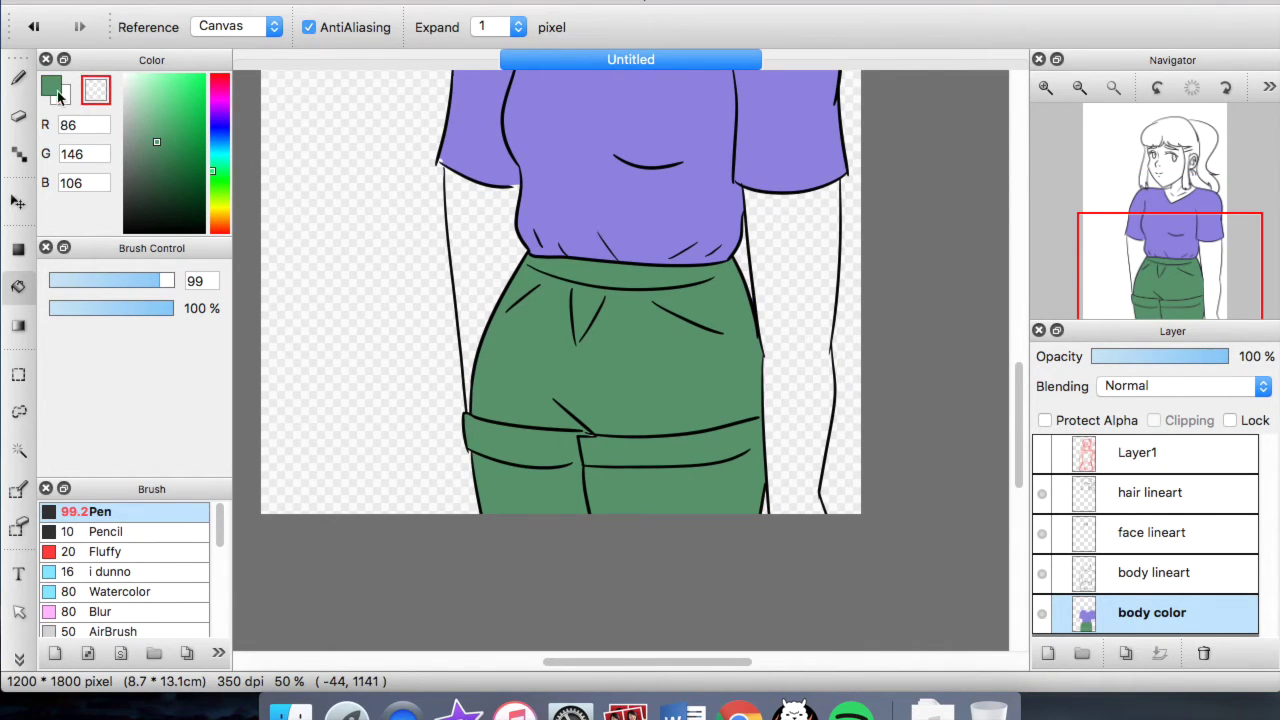
pyautogui.press('b')
pyautogui.scroll(3, 700, 443)
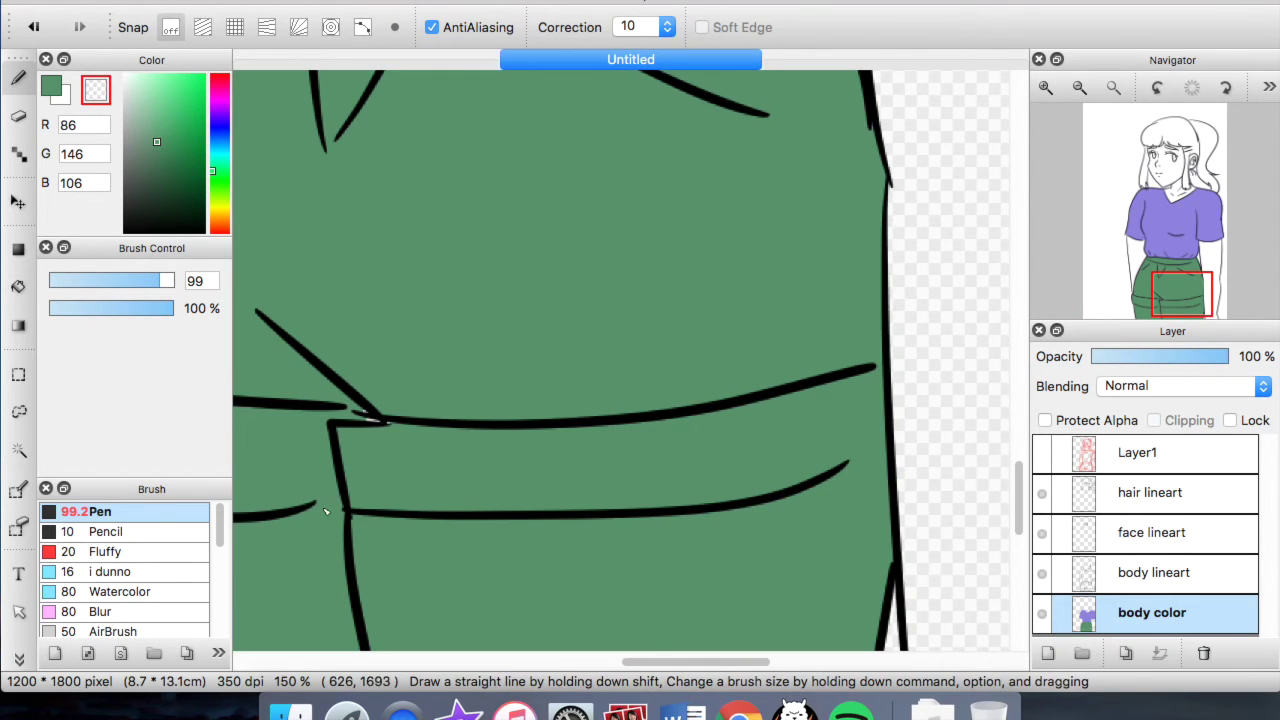
pyautogui.moveTo(314, 505); pyautogui.dragTo(340, 496)
pyautogui.moveTo(876, 467); pyautogui.dragTo(880, 455)
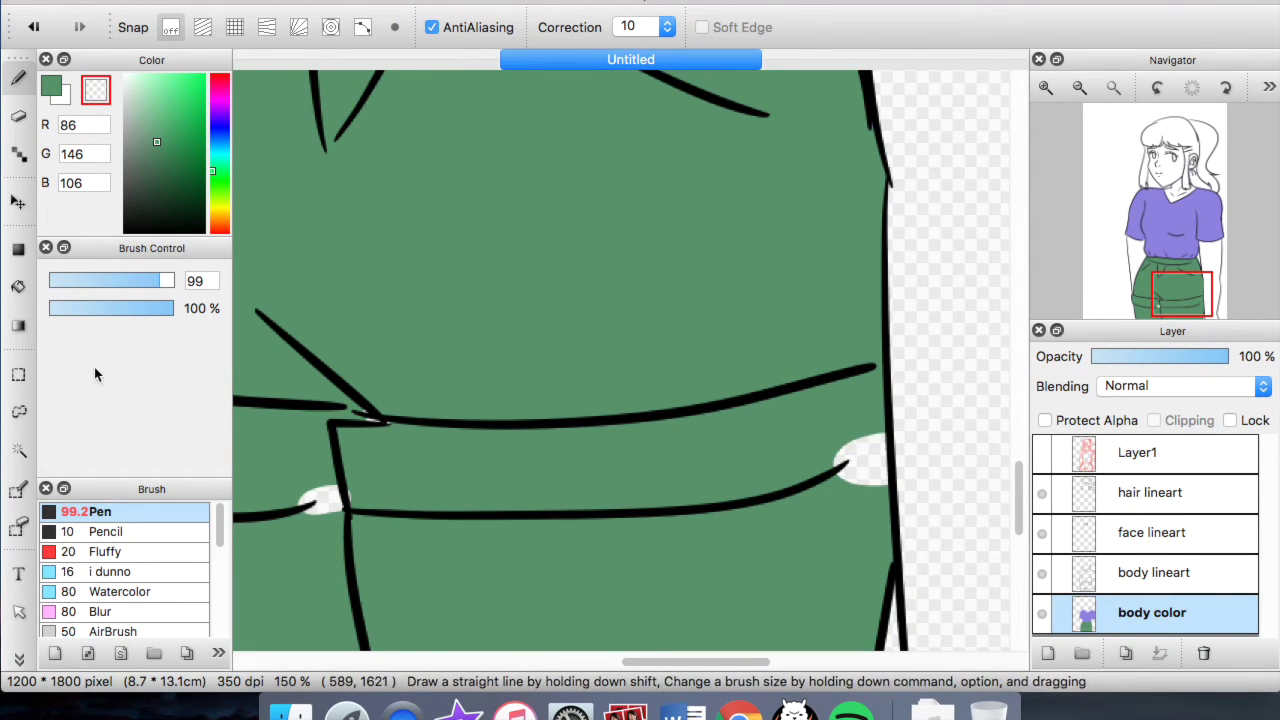
pyautogui.click(18, 286)
pyautogui.scroll(-3, 334, 543)
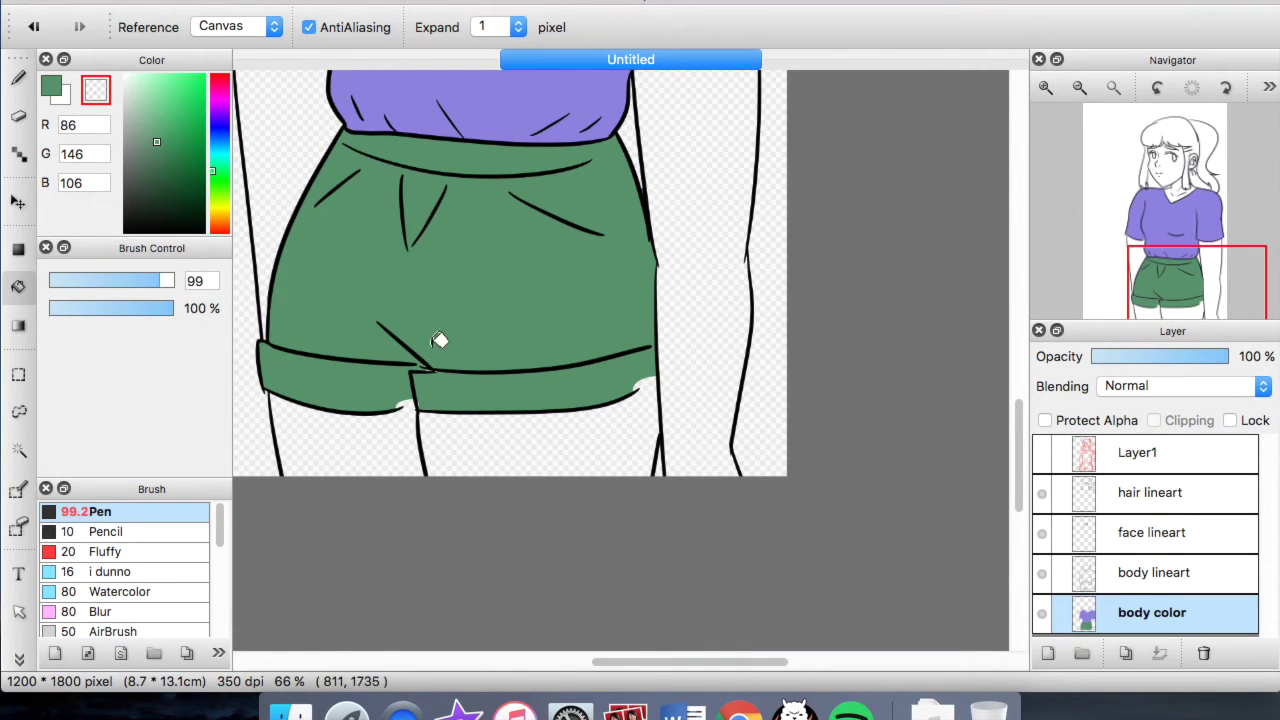
# - Repaint the erased notches at the ends of both shorts cuffs in the same green, using the Pen at size 20
pyautogui.moveTo(1185, 312); pyautogui.dragTo(1163, 196)
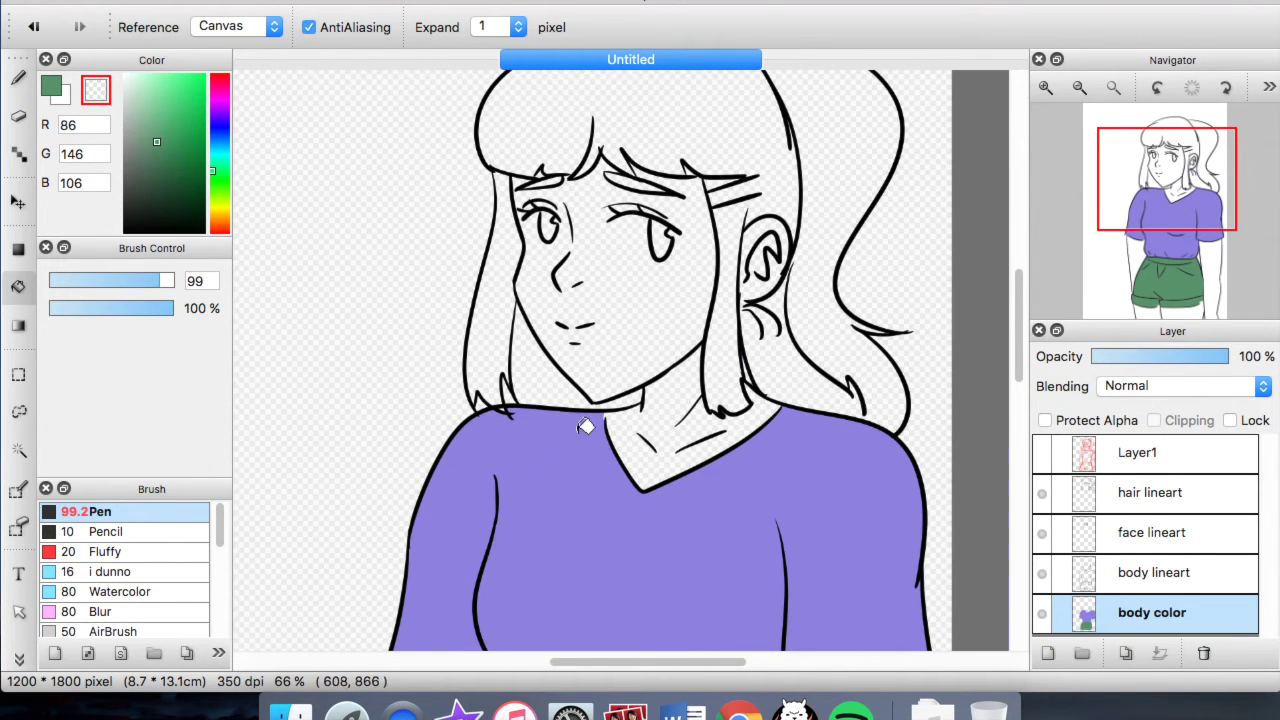
pyautogui.scroll(4, 585, 426)
pyautogui.moveTo(1163, 188); pyautogui.dragTo(1162, 300)
pyautogui.click(56, 92)
pyautogui.click(18, 78)
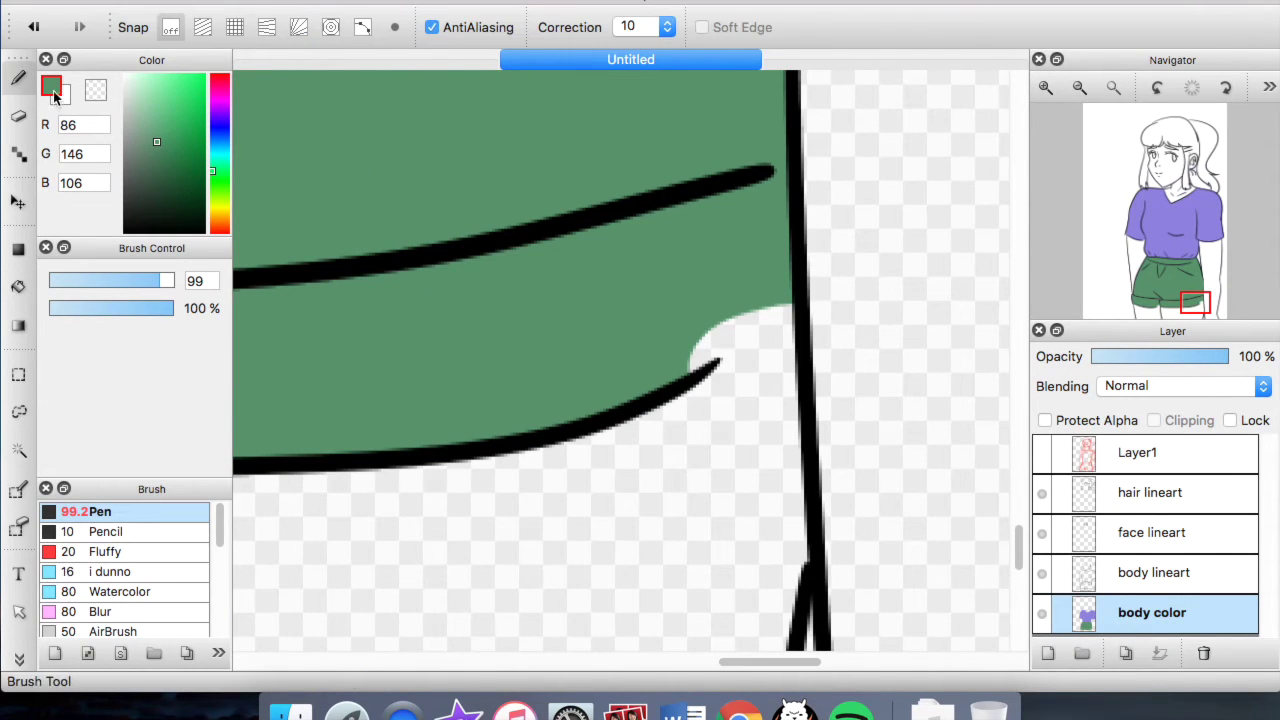
pyautogui.click(102, 281)
pyautogui.moveTo(683, 375)
pyautogui.mouseDown()
pyautogui.moveTo(789, 312)
pyautogui.moveTo(645, 366)
pyautogui.moveTo(789, 305)
pyautogui.mouseUp()
pyautogui.moveTo(1136, 262); pyautogui.dragTo(1152, 296)
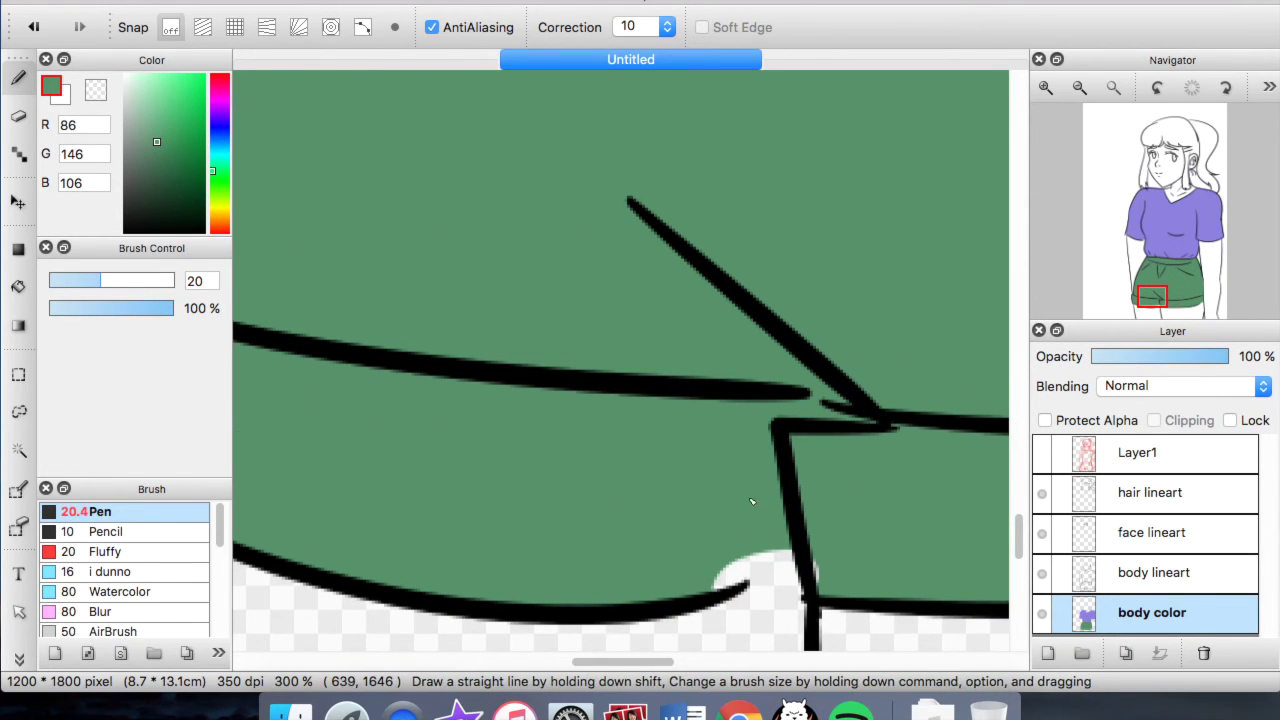
pyautogui.moveTo(694, 586)
pyautogui.mouseDown()
pyautogui.moveTo(823, 549)
pyautogui.moveTo(765, 492)
pyautogui.mouseUp()
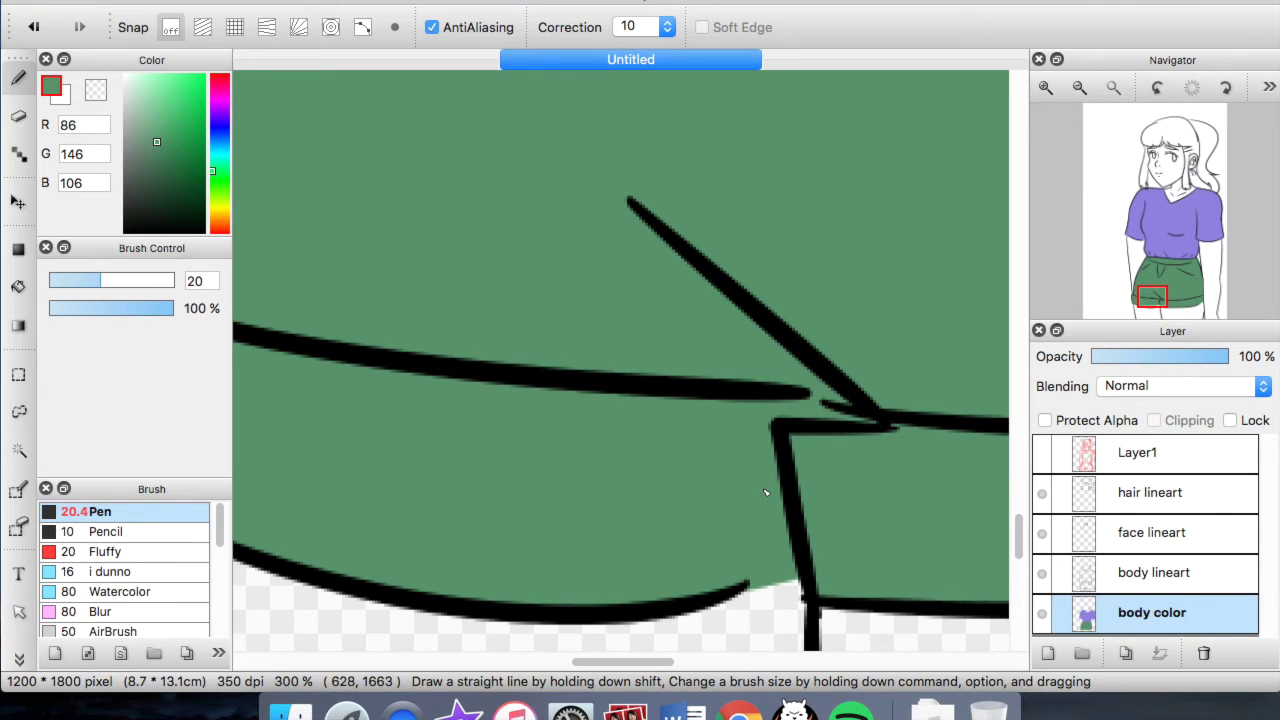
pyautogui.scroll(-4, 731, 306)
pyautogui.moveTo(1154, 280); pyautogui.dragTo(1192, 222)
pyautogui.scroll(-1, 912, 293)
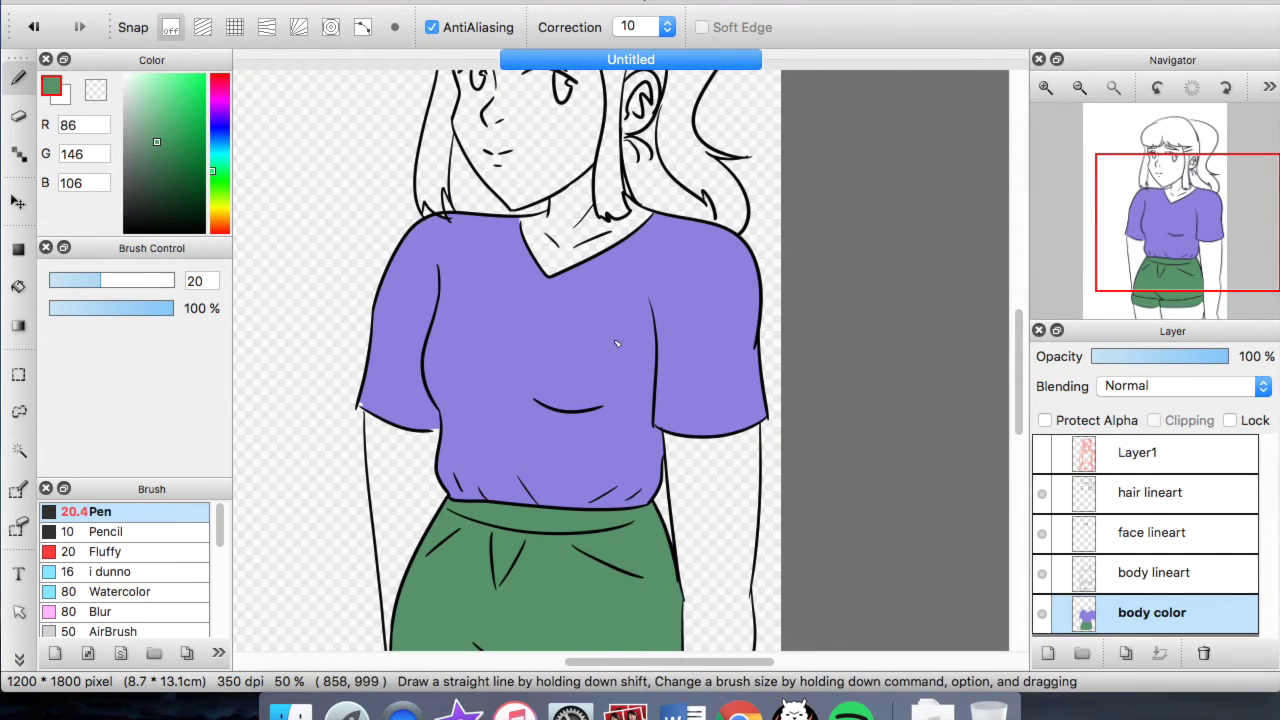
pyautogui.moveTo(1188, 224); pyautogui.dragTo(1172, 228)
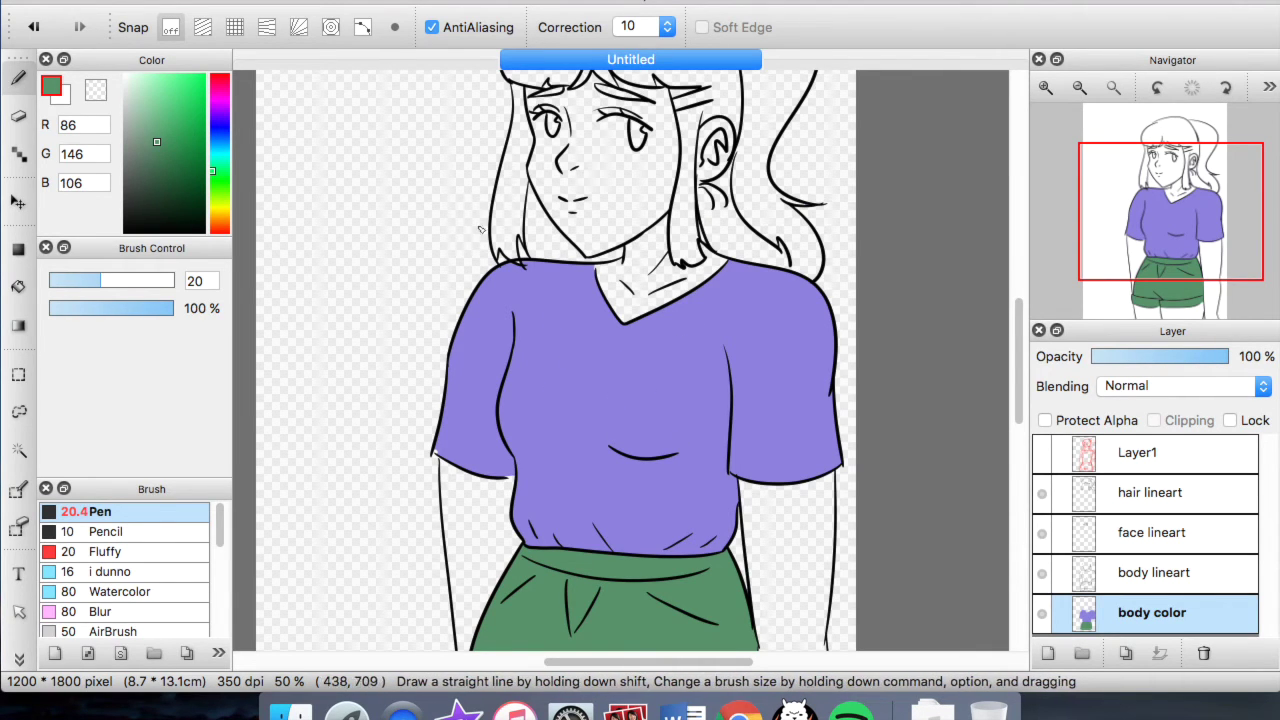
pyautogui.moveTo(1062, 224); pyautogui.dragTo(1186, 255)
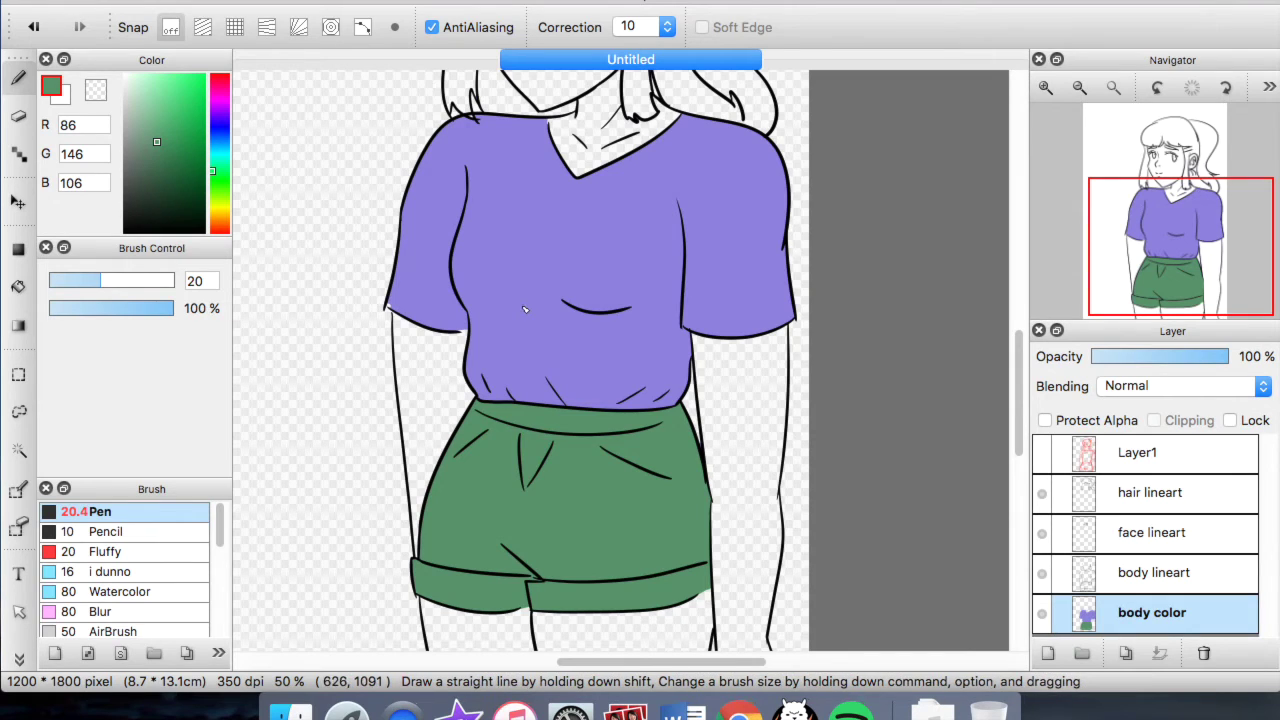
pyautogui.click(105, 532)
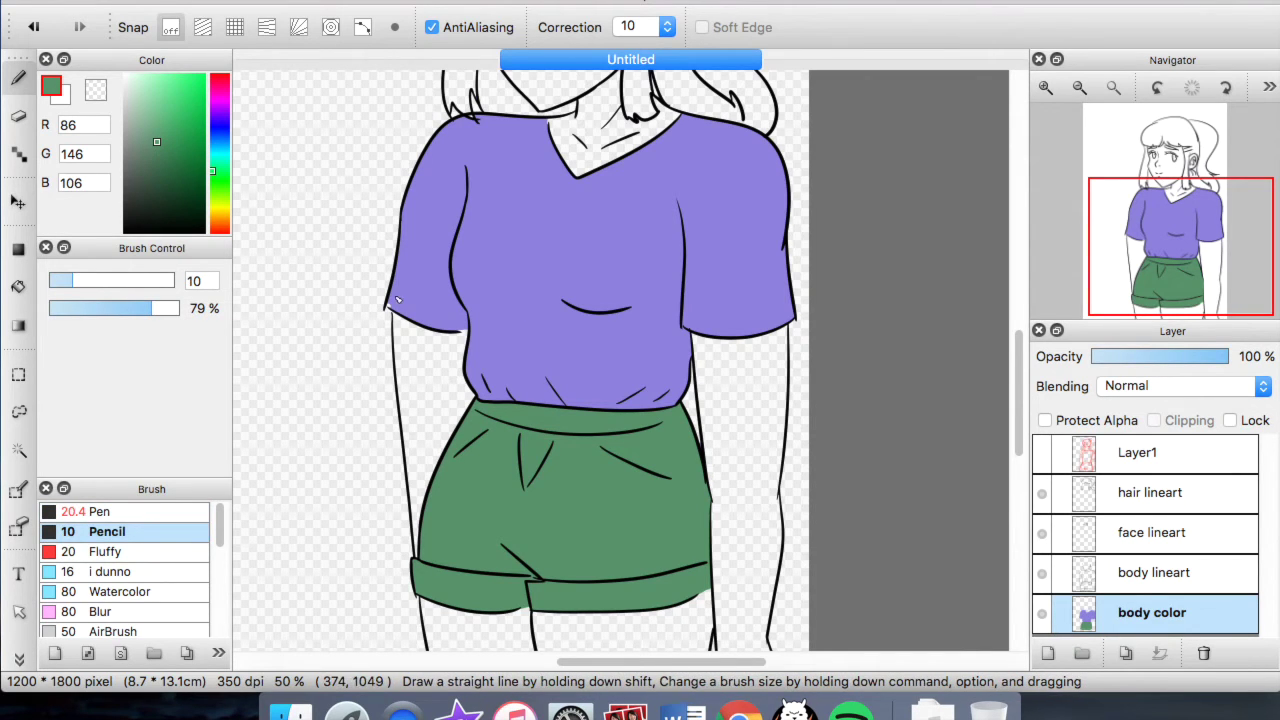
pyautogui.click(100, 511)
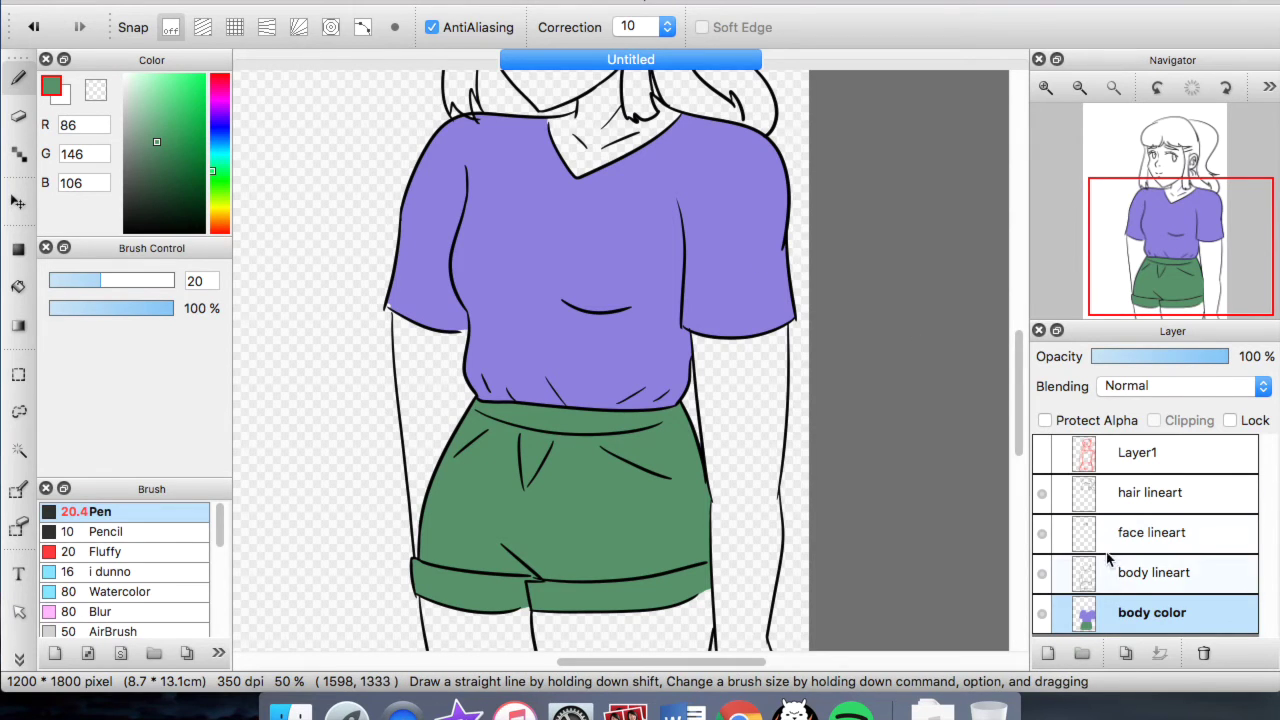
# - Add a new layer above the body lineart layer and enable clipping on it
pyautogui.click(1137, 568)
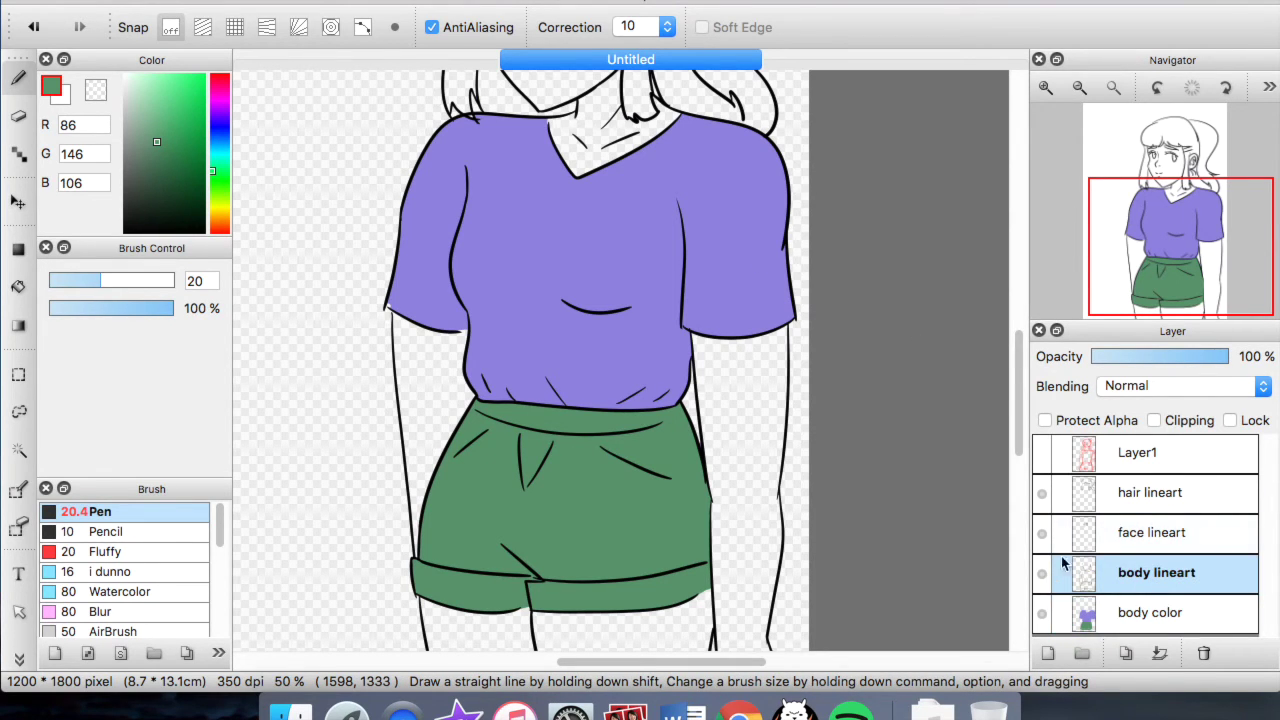
pyautogui.click(1061, 651)
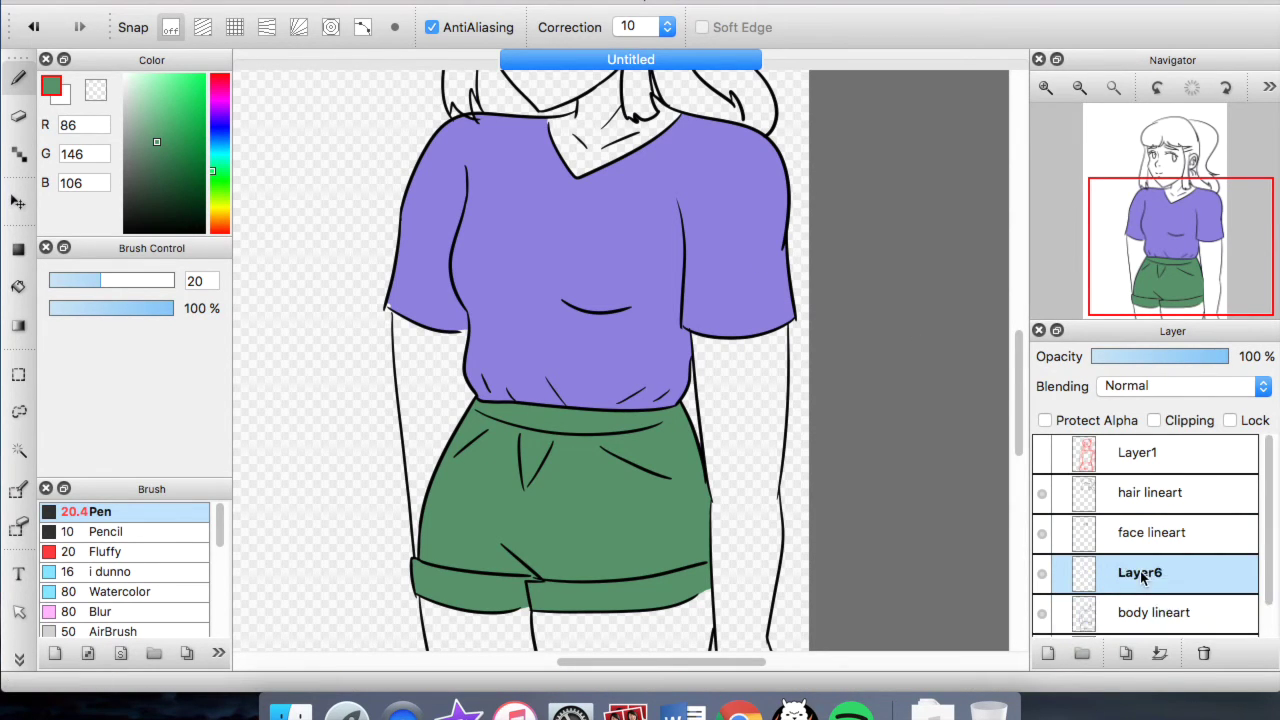
pyautogui.click(1153, 420)
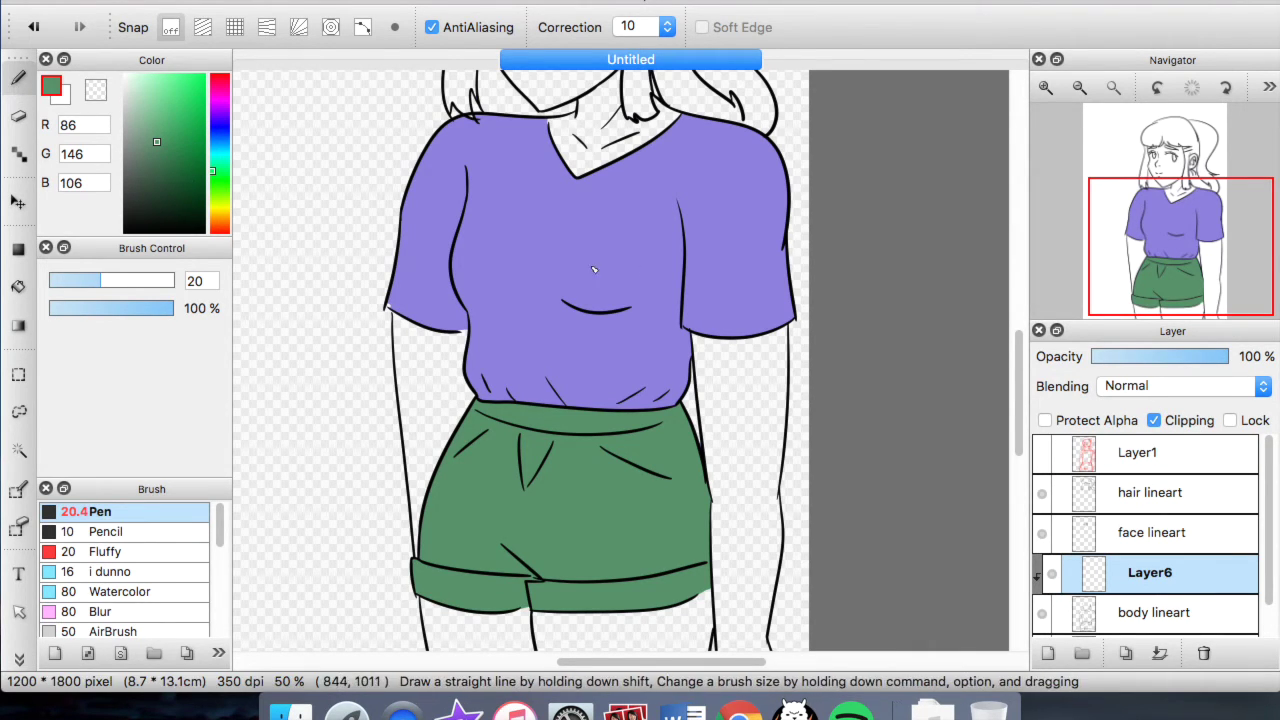
# - Try painting over the body lines on the clipped layer with light blue (RGB 113, 214, 235) at Pen size 121, and undo it
pyautogui.click(173, 183)
pyautogui.moveTo(212, 168)
pyautogui.mouseDown()
pyautogui.moveTo(220, 137)
pyautogui.moveTo(212, 148)
pyautogui.mouseUp()
pyautogui.moveTo(141, 283); pyautogui.dragTo(175, 281)
pyautogui.click(375, 395)
pyautogui.moveTo(493, 348)
pyautogui.mouseDown()
pyautogui.moveTo(800, 251)
pyautogui.moveTo(726, 227)
pyautogui.moveTo(355, 287)
pyautogui.moveTo(667, 420)
pyautogui.moveTo(500, 497)
pyautogui.moveTo(549, 412)
pyautogui.mouseUp()
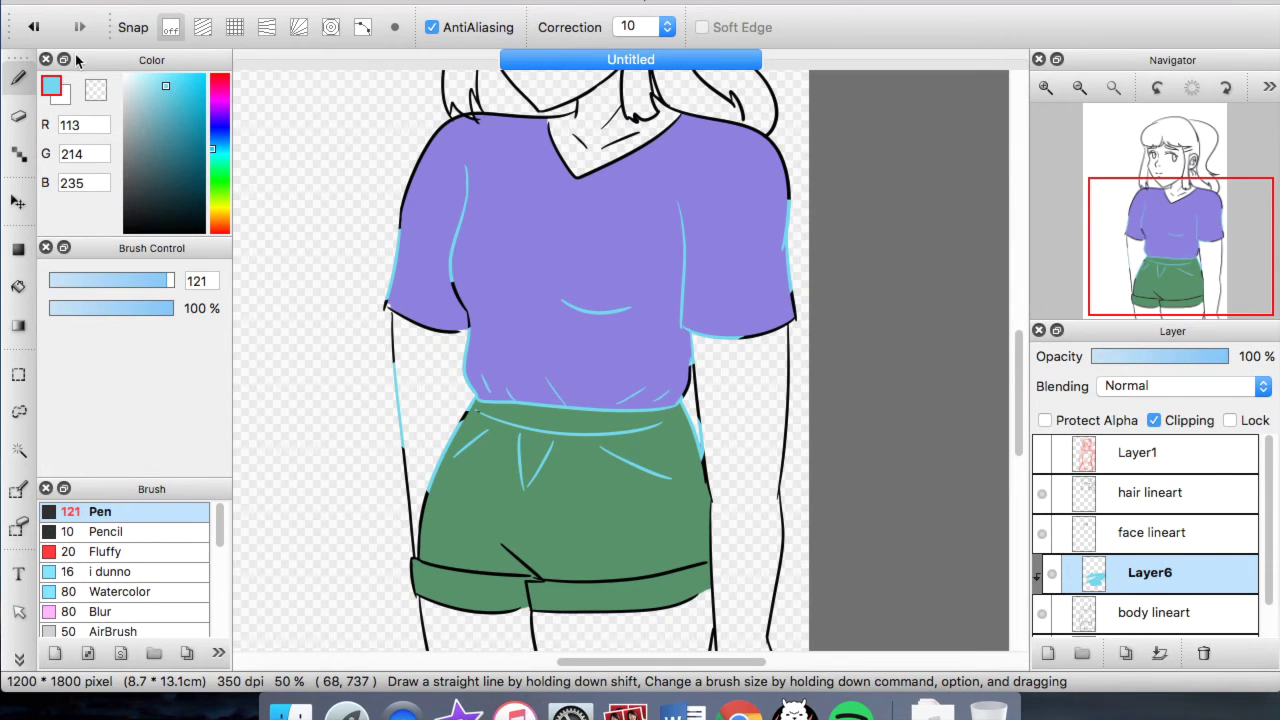
pyautogui.click(34, 28)
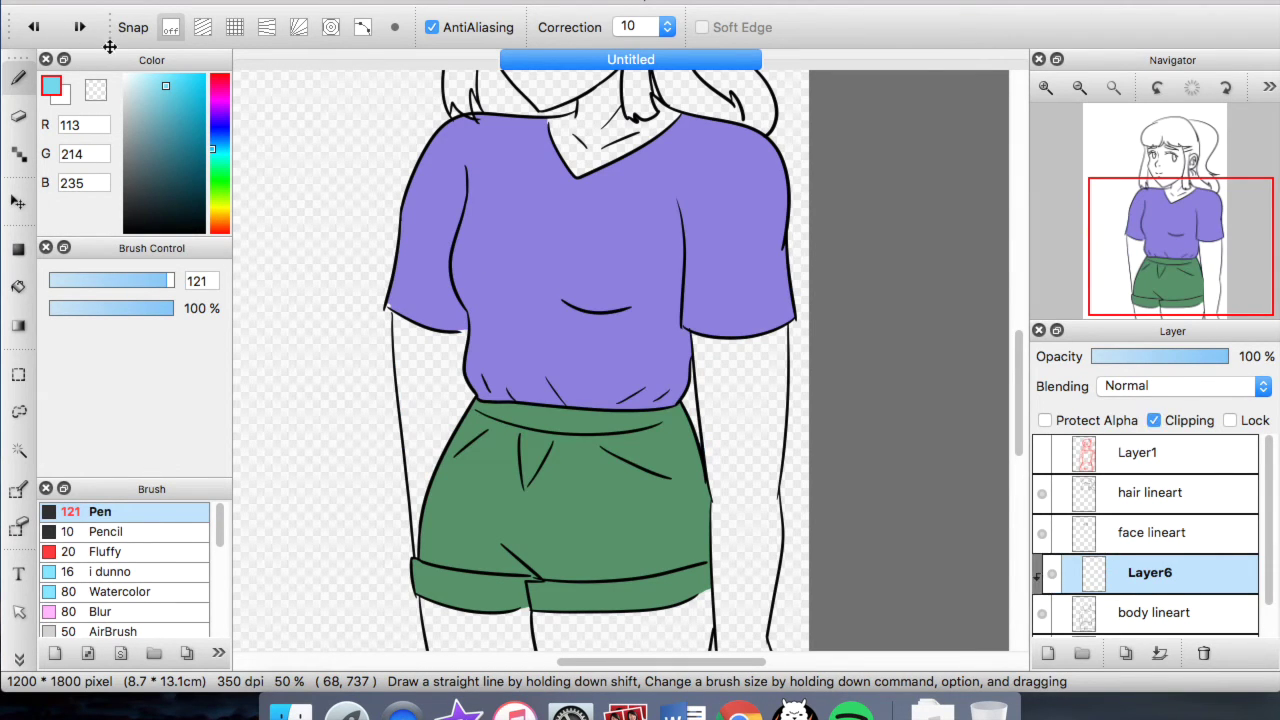
# - Try recoloring the shirt's lines light blue directly on the body lineart layer at Pen size 121, and inspect the line edges up close
pyautogui.click(1114, 610)
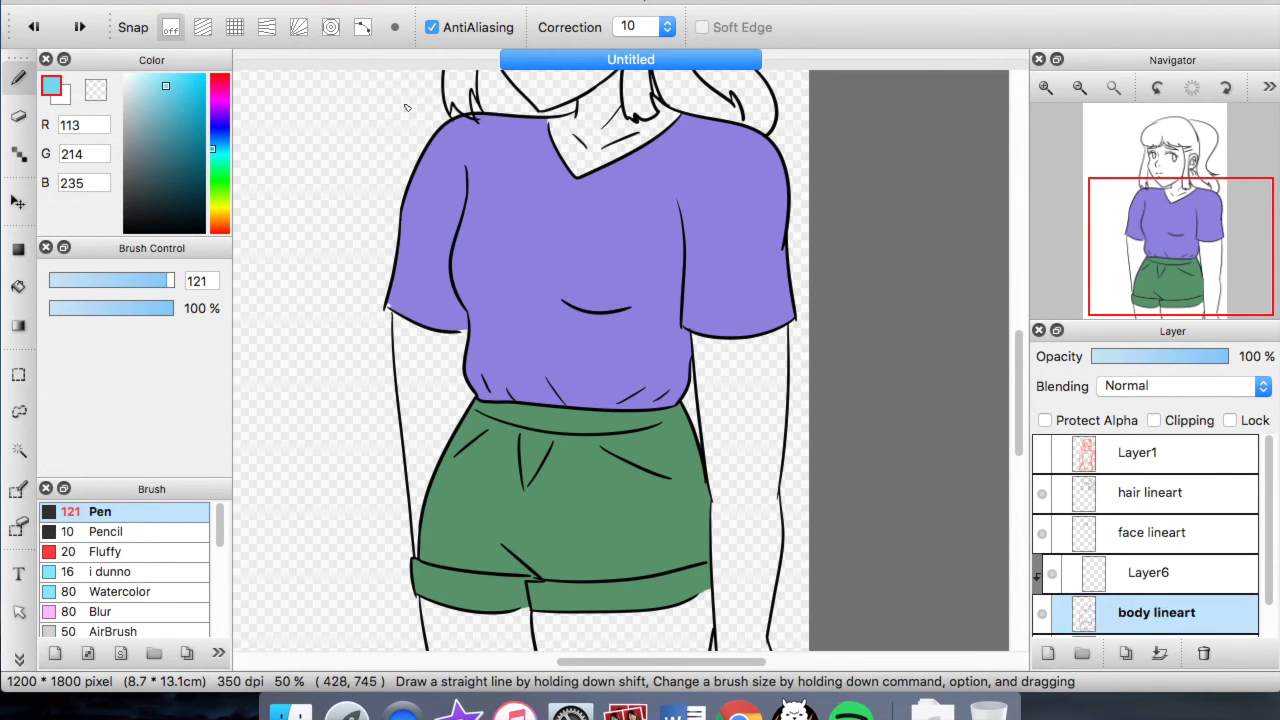
pyautogui.click(366, 2)
pyautogui.click(453, 114)
pyautogui.moveTo(620, 295)
pyautogui.mouseDown()
pyautogui.moveTo(463, 311)
pyautogui.moveTo(481, 362)
pyautogui.moveTo(672, 410)
pyautogui.mouseUp()
pyautogui.click(366, 2)
pyautogui.click(372, 8)
pyautogui.scroll(3, 482, 364)
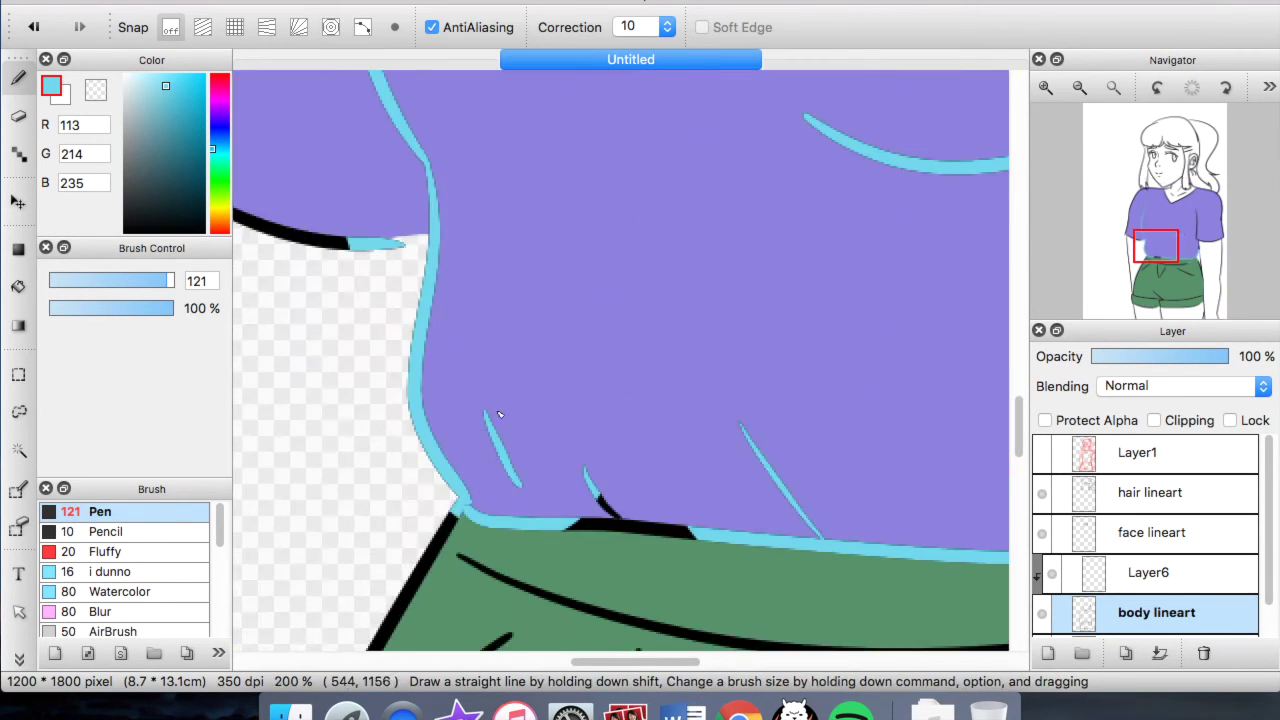
pyautogui.scroll(2, 495, 377)
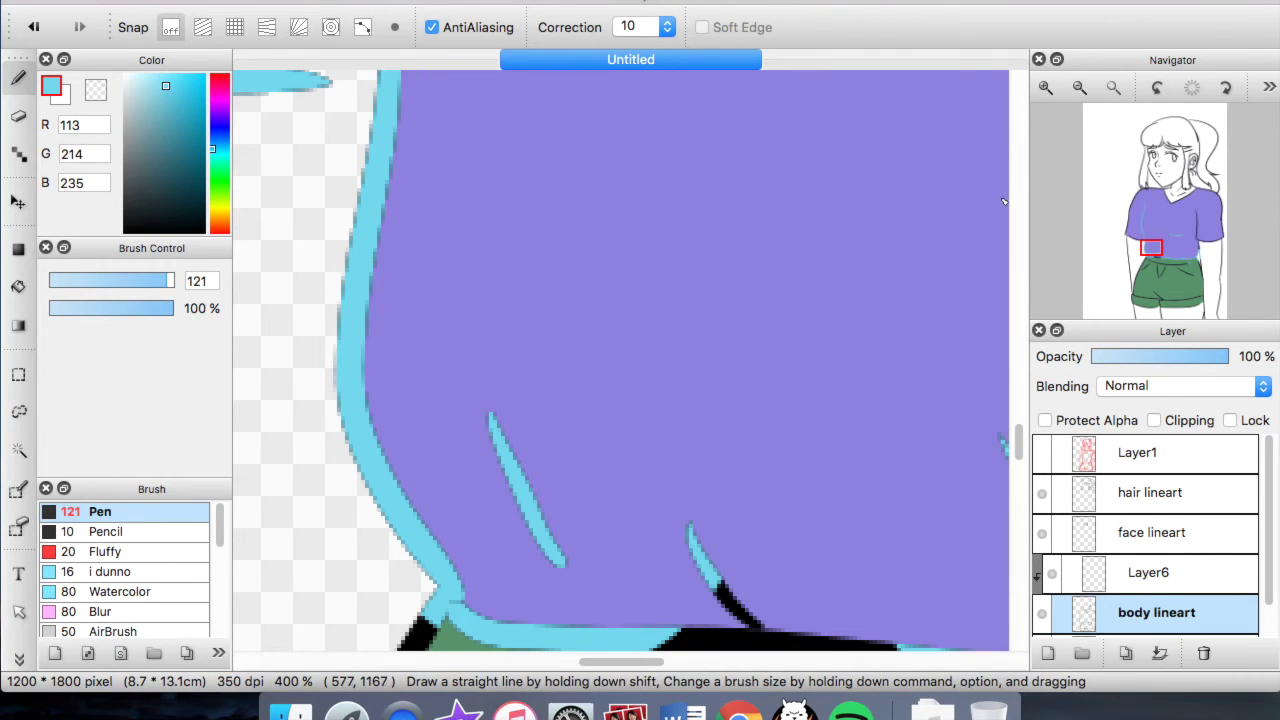
pyautogui.hscroll(-3, 700, 260)
pyautogui.scroll(3, 680, 260)
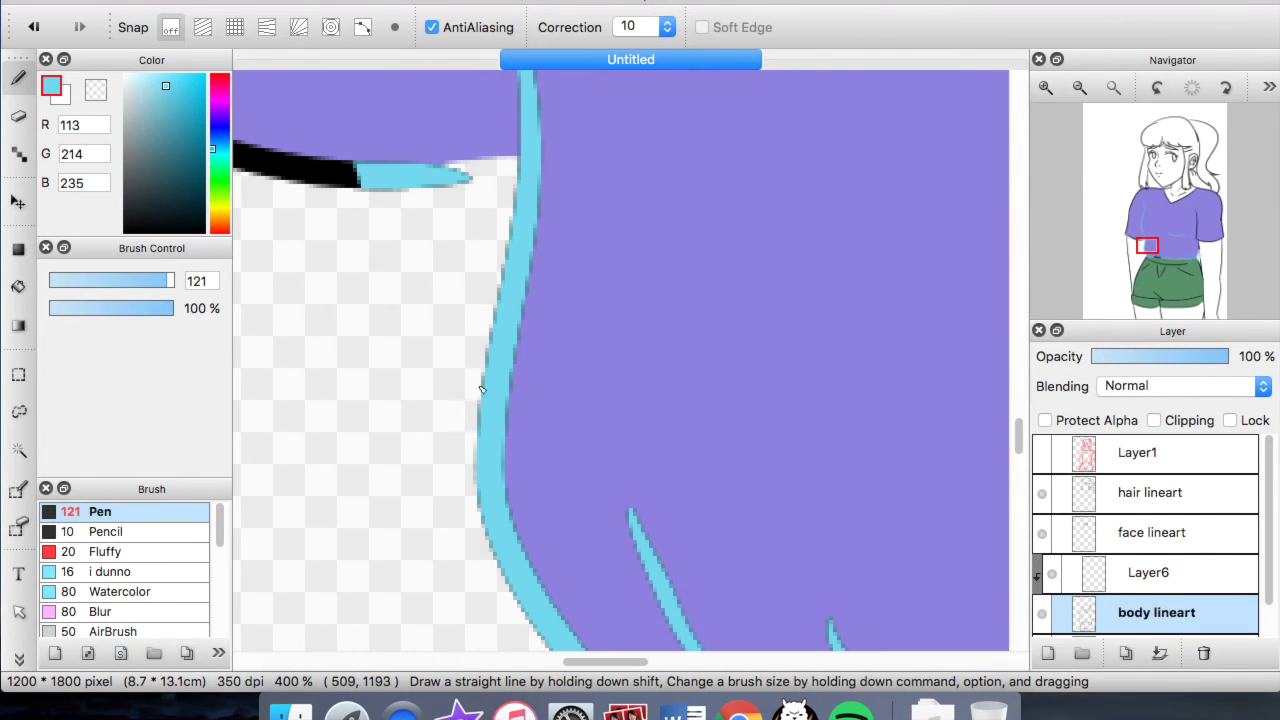
# - Paint a small light blue patch on the sleeve hem line in the clipped layer at Pen size 12.4, compare edges, and undo the test strokes
pyautogui.click(1108, 575)
pyautogui.moveTo(1147, 252); pyautogui.dragTo(1142, 246)
pyautogui.moveTo(686, 422)
pyautogui.mouseDown()
pyautogui.moveTo(657, 534)
pyautogui.moveTo(704, 367)
pyautogui.moveTo(630, 504)
pyautogui.moveTo(628, 472)
pyautogui.moveTo(684, 329)
pyautogui.moveTo(631, 445)
pyautogui.moveTo(652, 487)
pyautogui.moveTo(704, 412)
pyautogui.mouseUp()
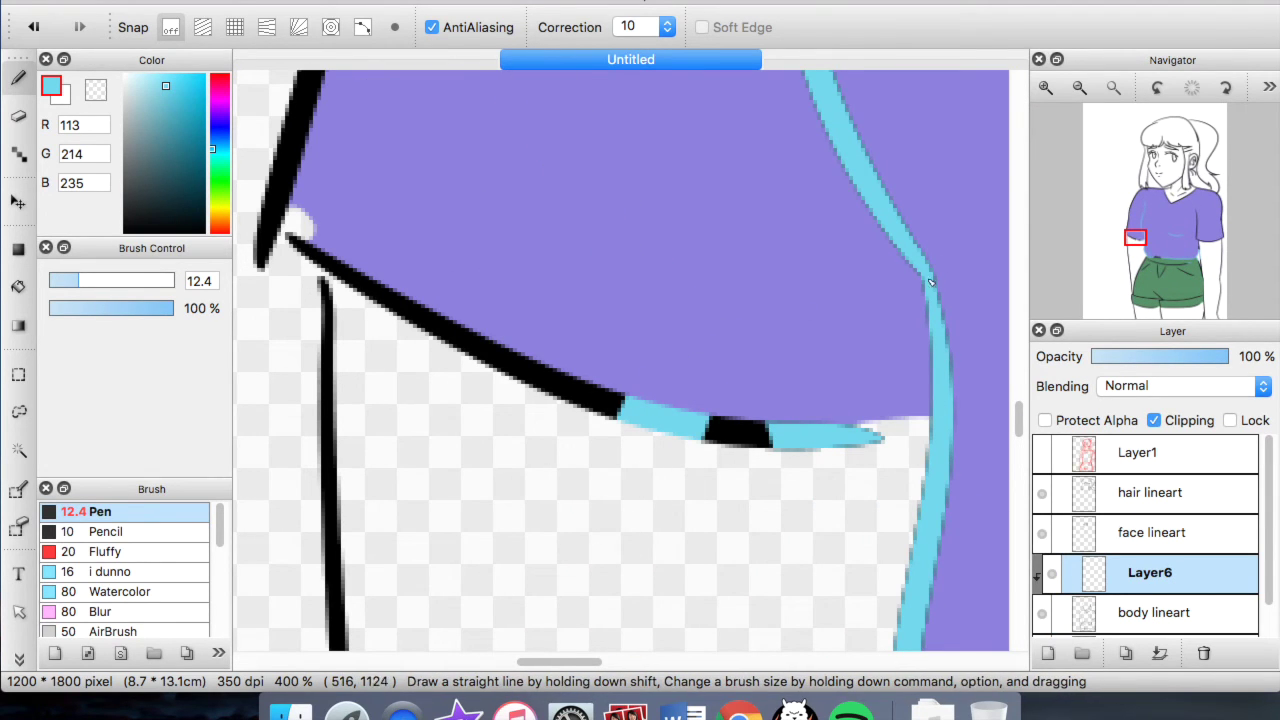
pyautogui.scroll(1, 870, 452)
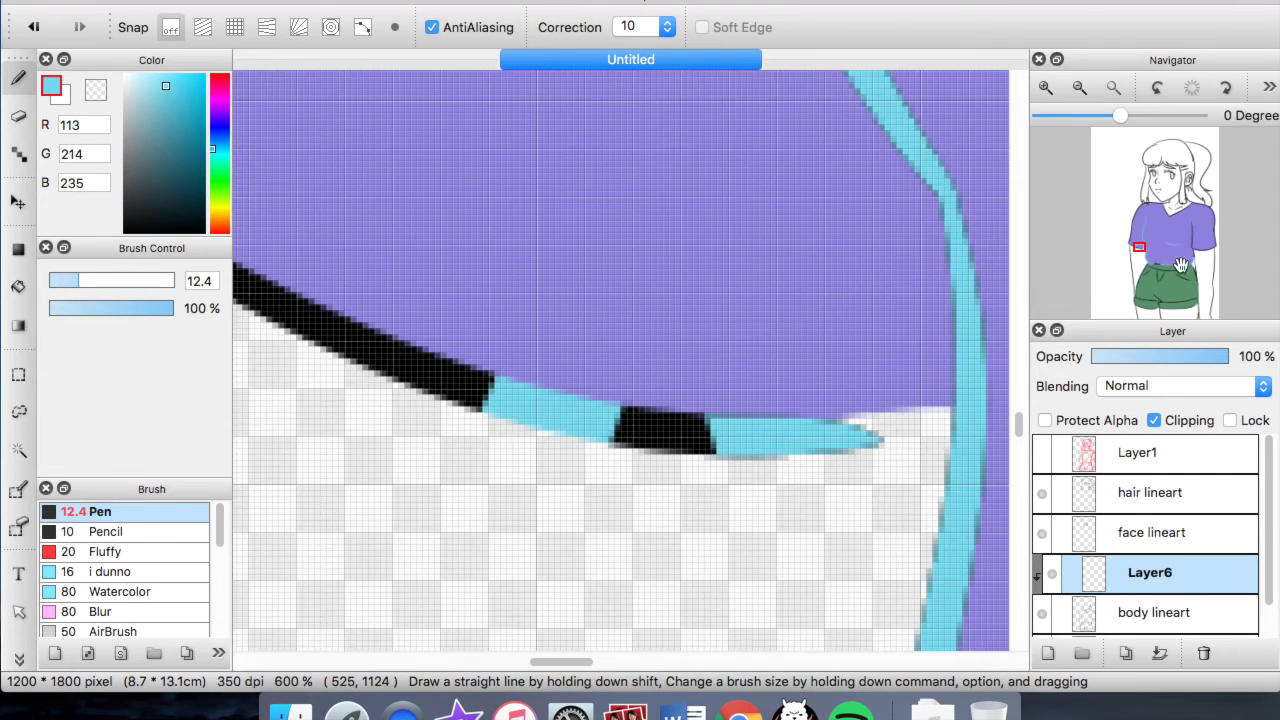
pyautogui.moveTo(1143, 252); pyautogui.dragTo(1142, 247)
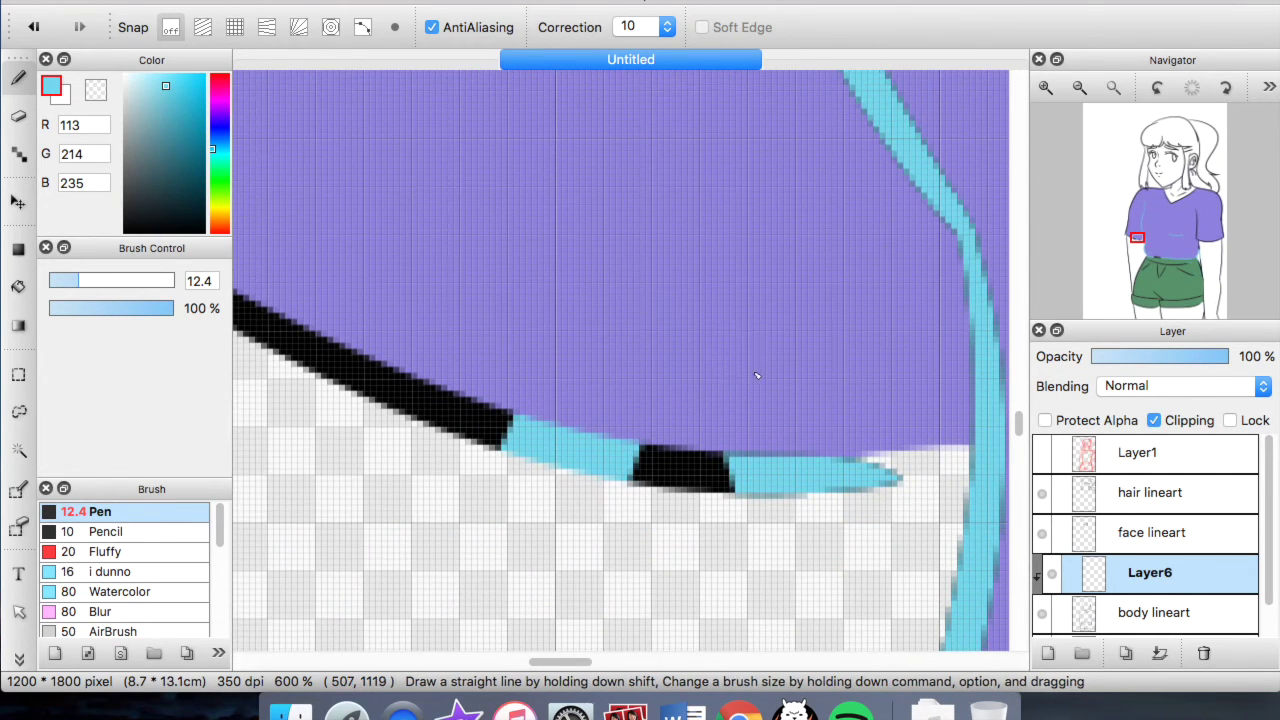
pyautogui.scroll(-7, 595, 388)
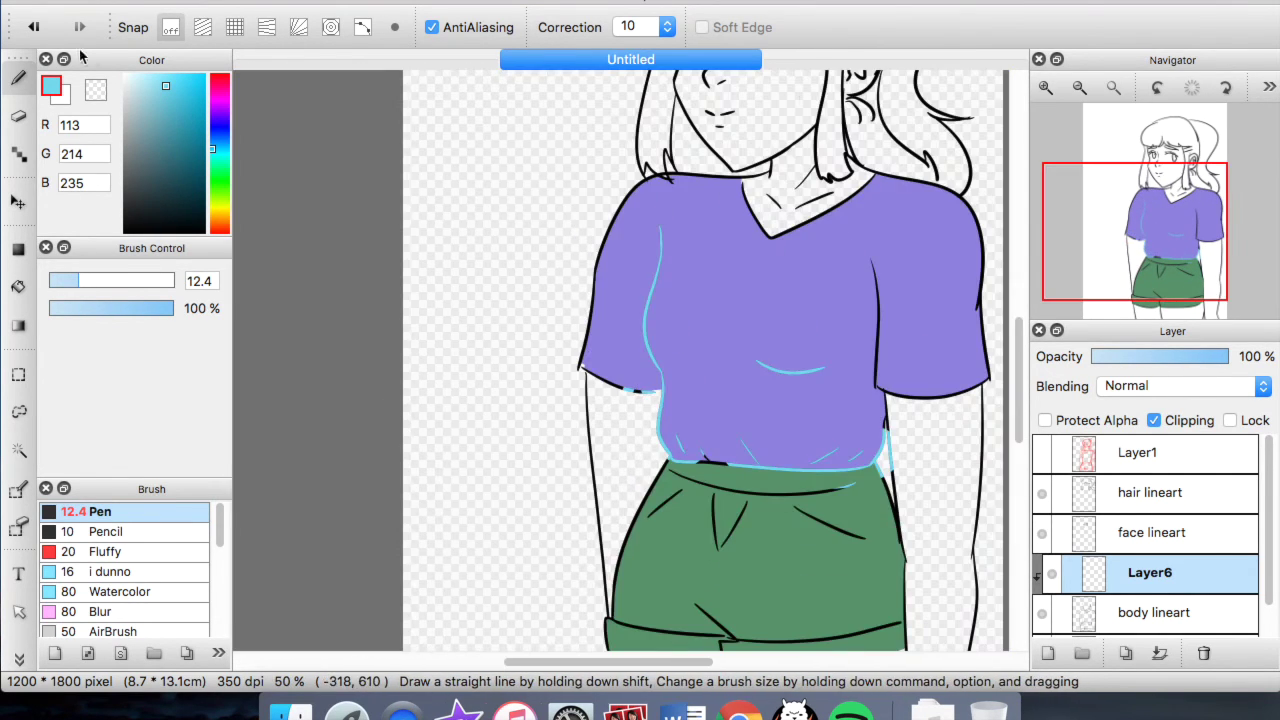
pyautogui.click(43, 28)
# - Rename the clipped layer as "lines color"
pyautogui.doubleClick(1125, 580)
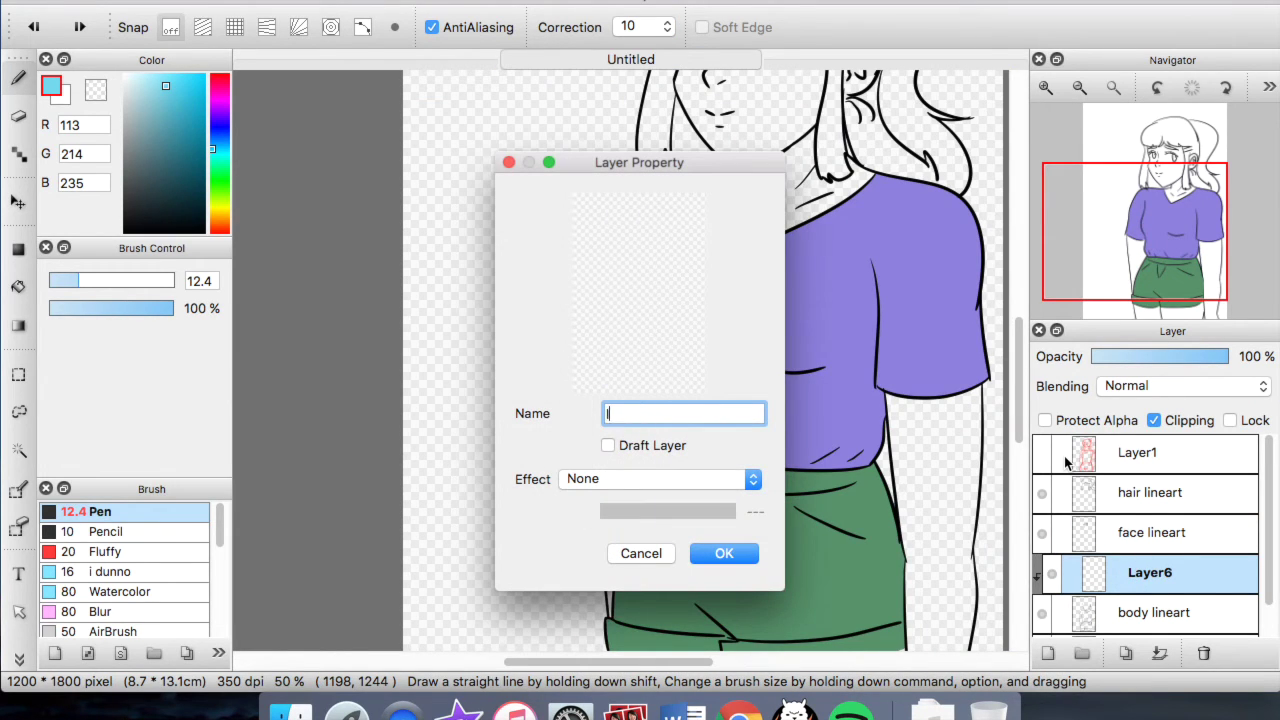
pyautogui.write('lines color')
pyautogui.press('Return')
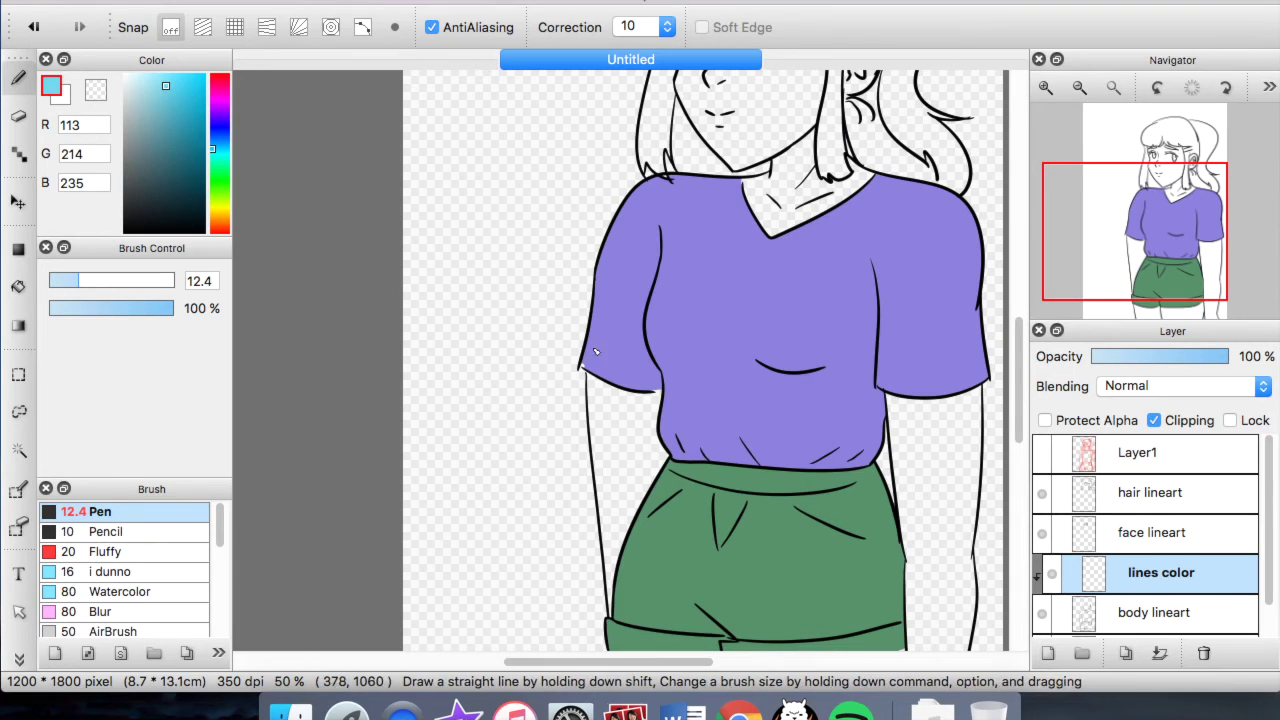
# - Recolor the shirt's lines on the lines color layer in darker purple (RGB 117, 105, 198), using size-48 Pen strokes and a filled rectangle
pyautogui.keyDown('alt'); pyautogui.click(684, 288); pyautogui.keyUp('alt')
pyautogui.click(150, 109)
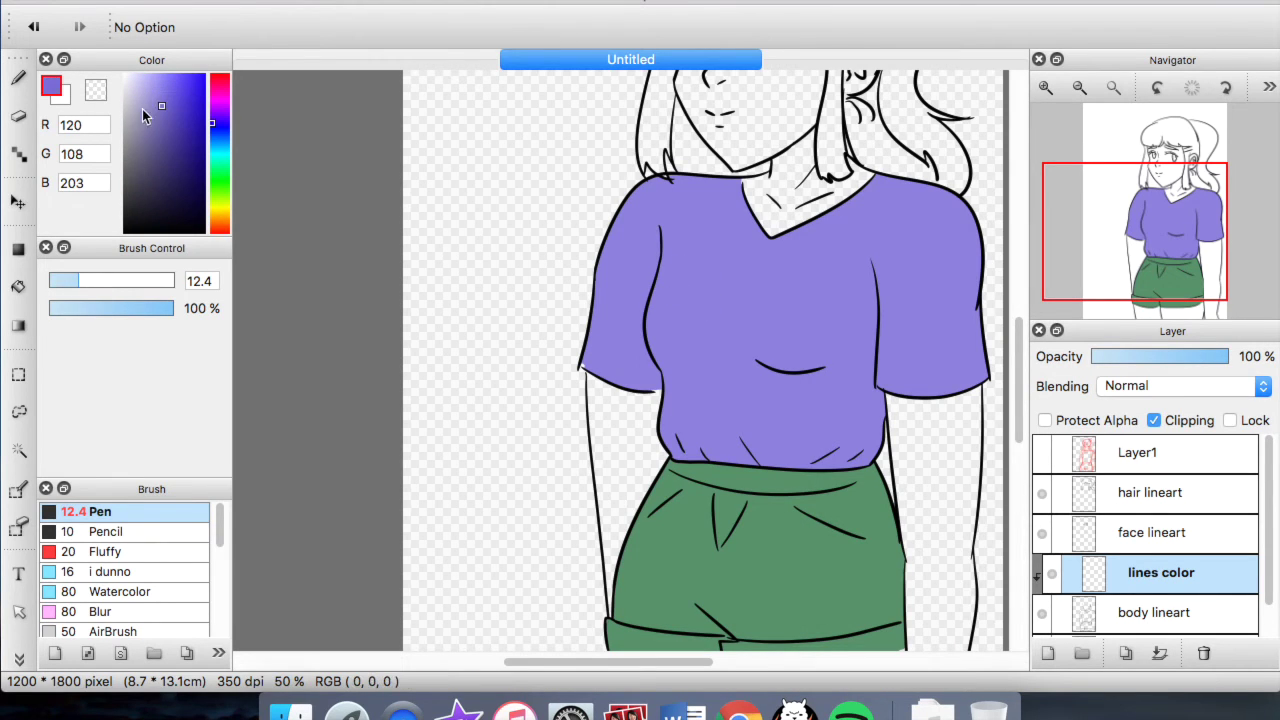
pyautogui.click(18, 77)
pyautogui.click(161, 108)
pyautogui.moveTo(78, 281); pyautogui.dragTo(143, 281)
pyautogui.moveTo(595, 297)
pyautogui.mouseDown()
pyautogui.moveTo(594, 245)
pyautogui.moveTo(654, 186)
pyautogui.moveTo(745, 178)
pyautogui.mouseUp()
pyautogui.scroll(-3, 645, 322)
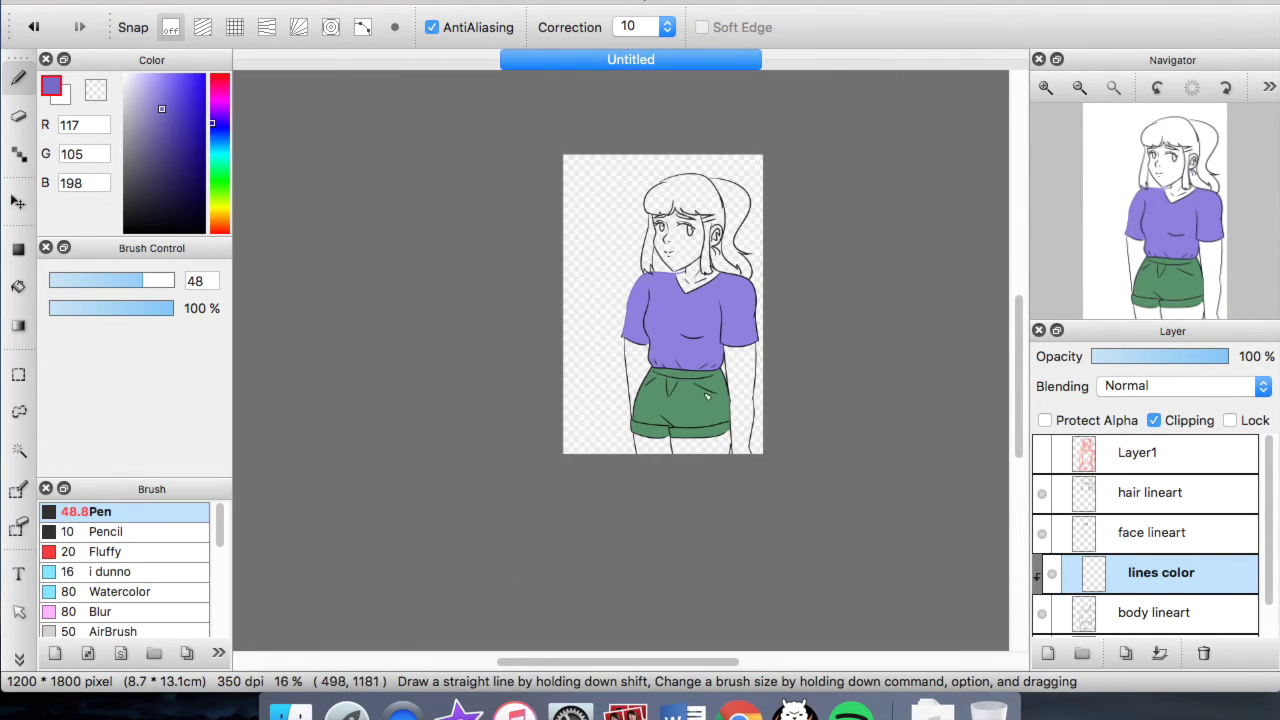
pyautogui.scroll(2, 709, 378)
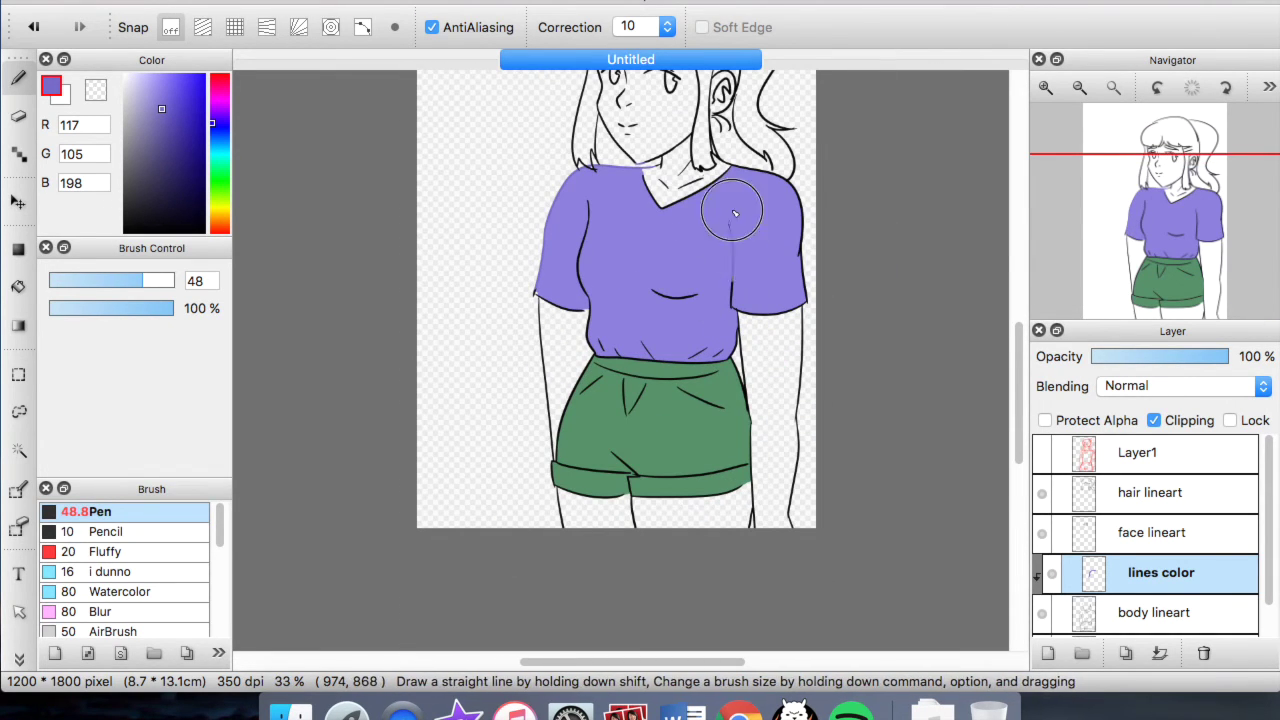
pyautogui.click(22, 250)
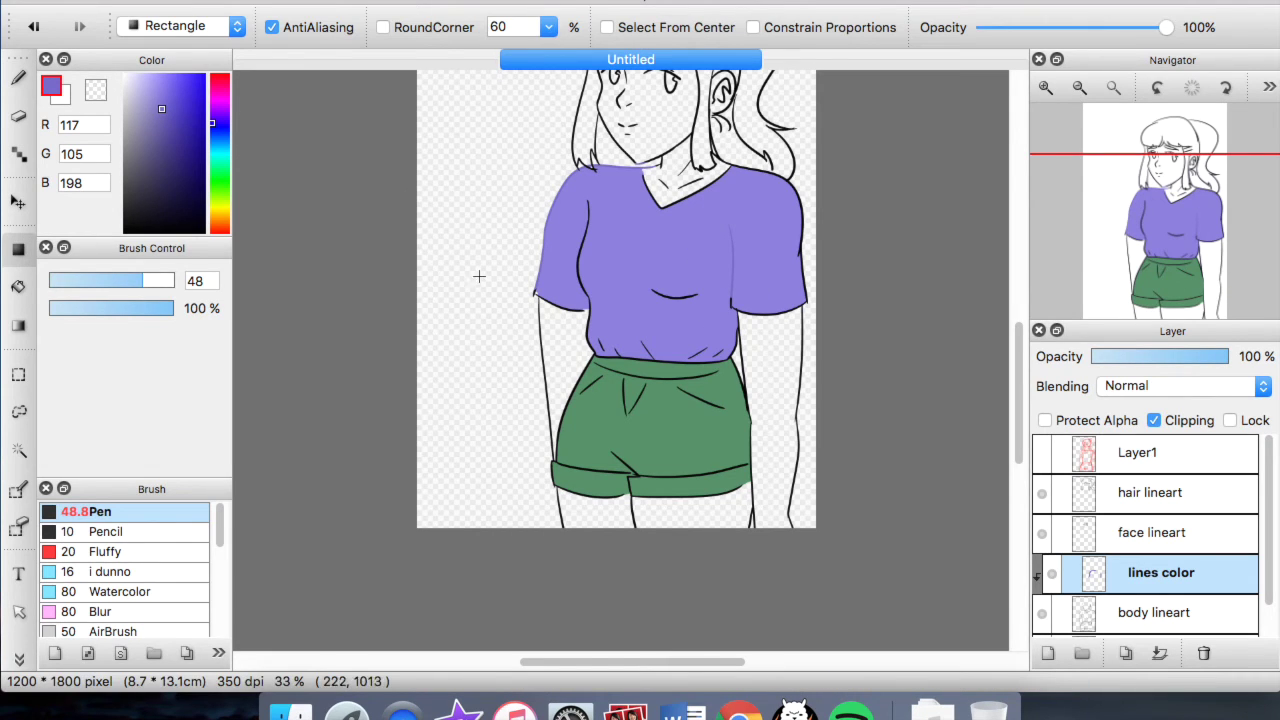
pyautogui.moveTo(470, 126); pyautogui.dragTo(845, 388)
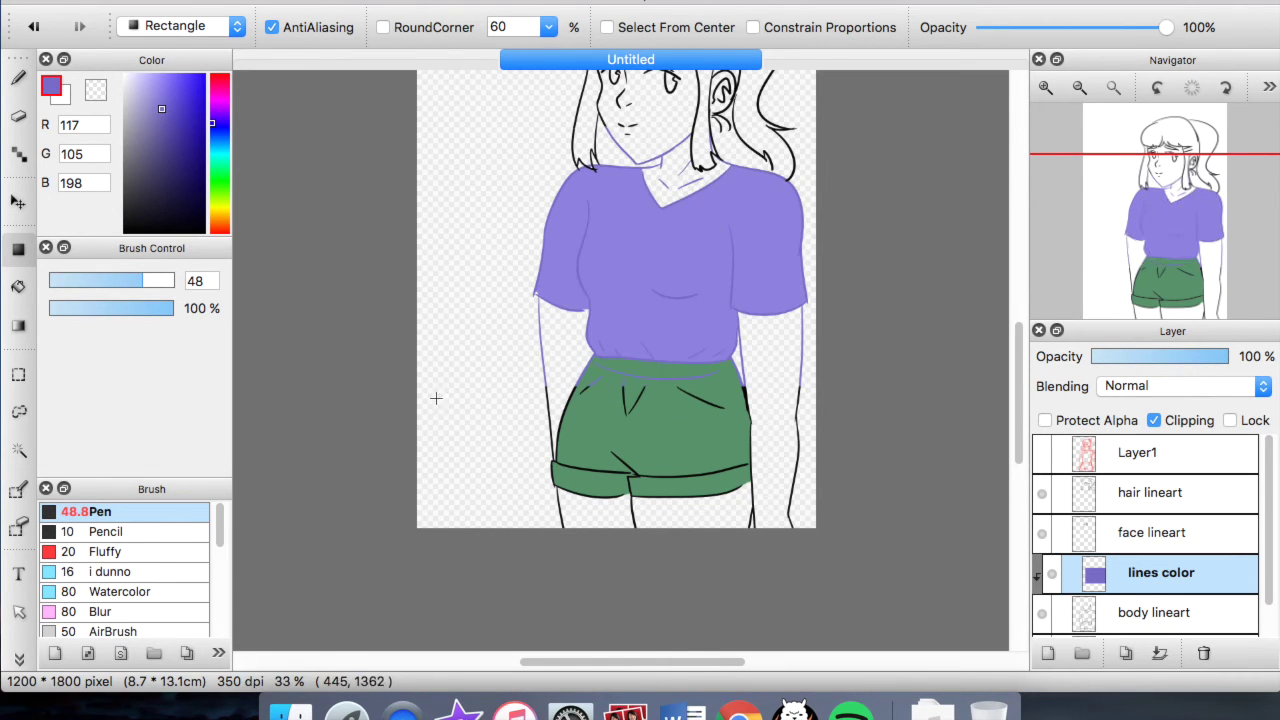
# - Recolor the shorts' lines by drawing a filled rectangle over them in a darker green (RGB 69, 117, 85) based on the shorts' color
pyautogui.keyDown('alt'); pyautogui.click(606, 409); pyautogui.keyUp('alt')
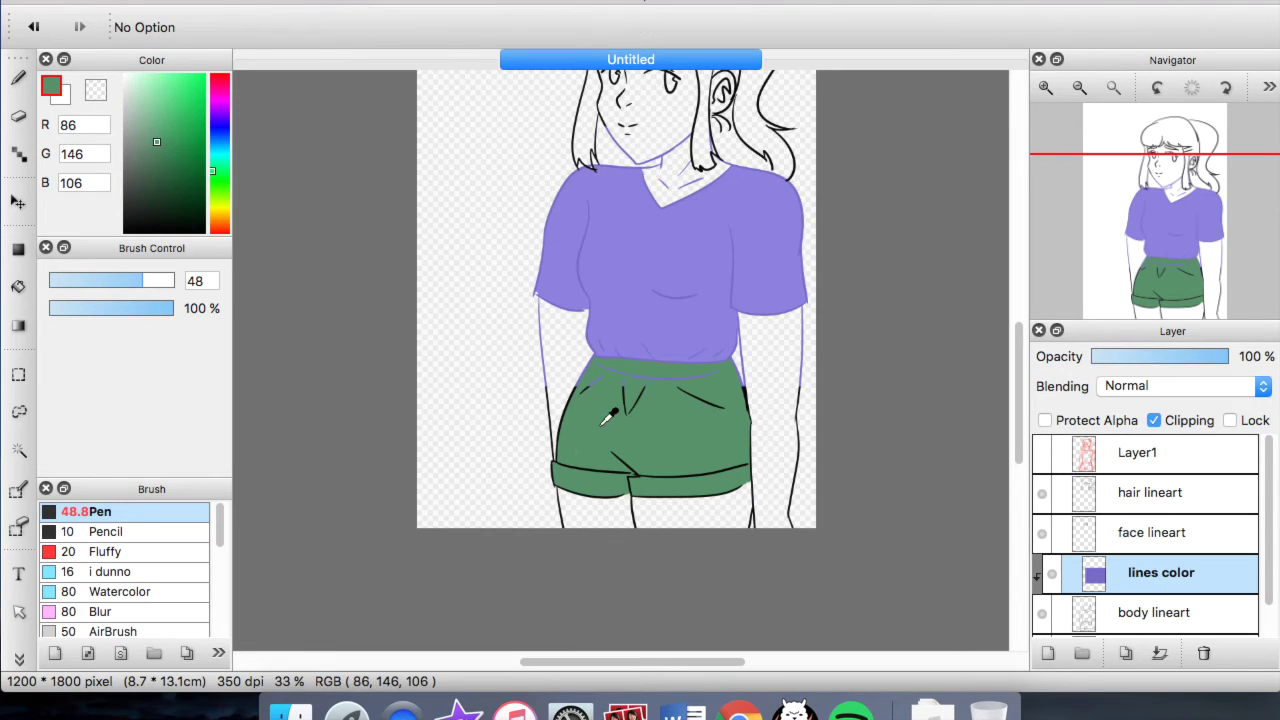
pyautogui.click(157, 160)
pyautogui.click(16, 82)
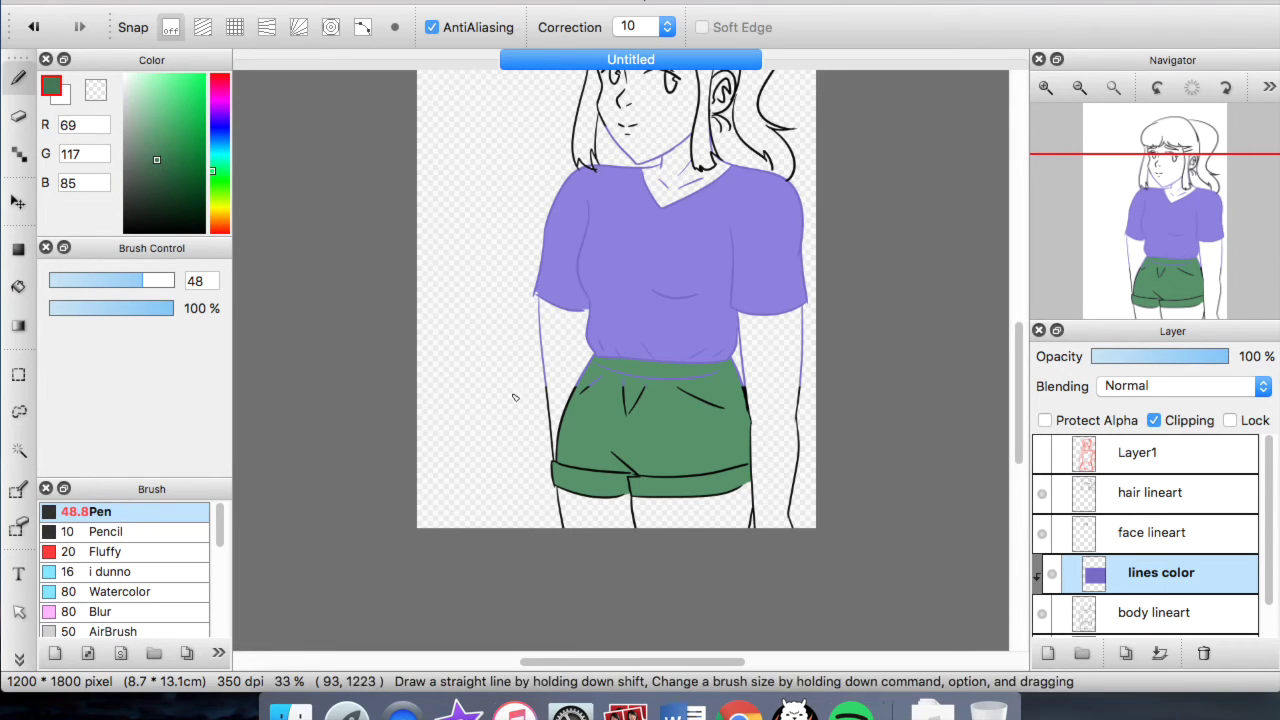
pyautogui.click(18, 250)
pyautogui.moveTo(518, 348); pyautogui.dragTo(818, 546)
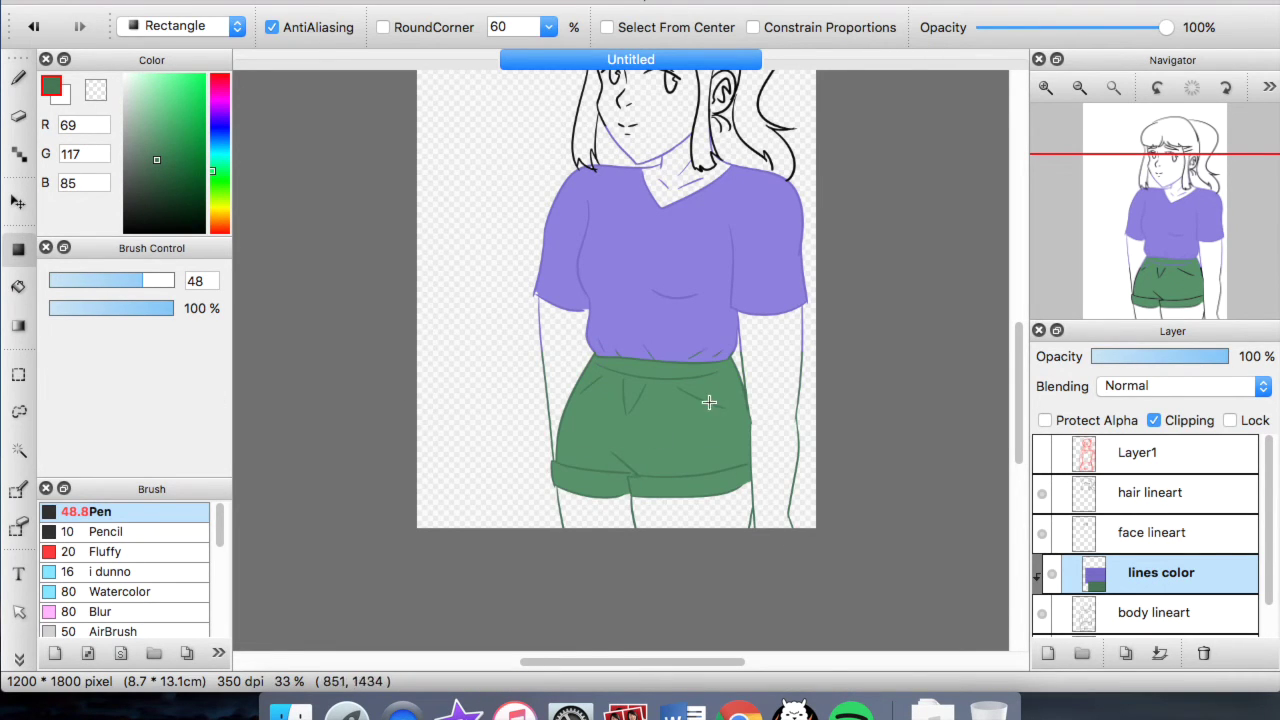
# - Recolor the face and ear outlines with a filled tan rectangle (RGB 204, 165, 123) on the lines color layer
pyautogui.scroll(5, 560, 434)
pyautogui.hscroll(2, 560, 434)
pyautogui.click(214, 220)
pyautogui.moveTo(145, 90); pyautogui.dragTo(156, 104)
pyautogui.moveTo(457, 191); pyautogui.dragTo(702, 372)
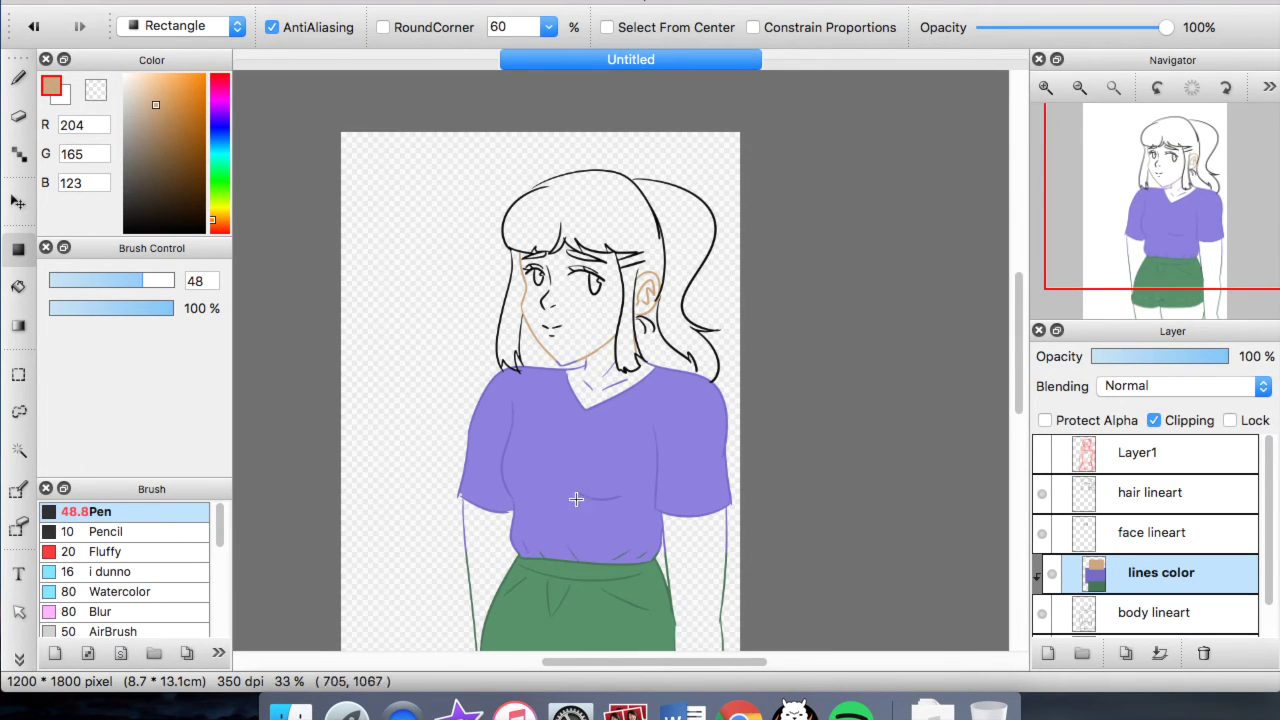
# - Add a new layer above the hair lineart layer and enable clipping on it
pyautogui.scroll(3, 566, 430)
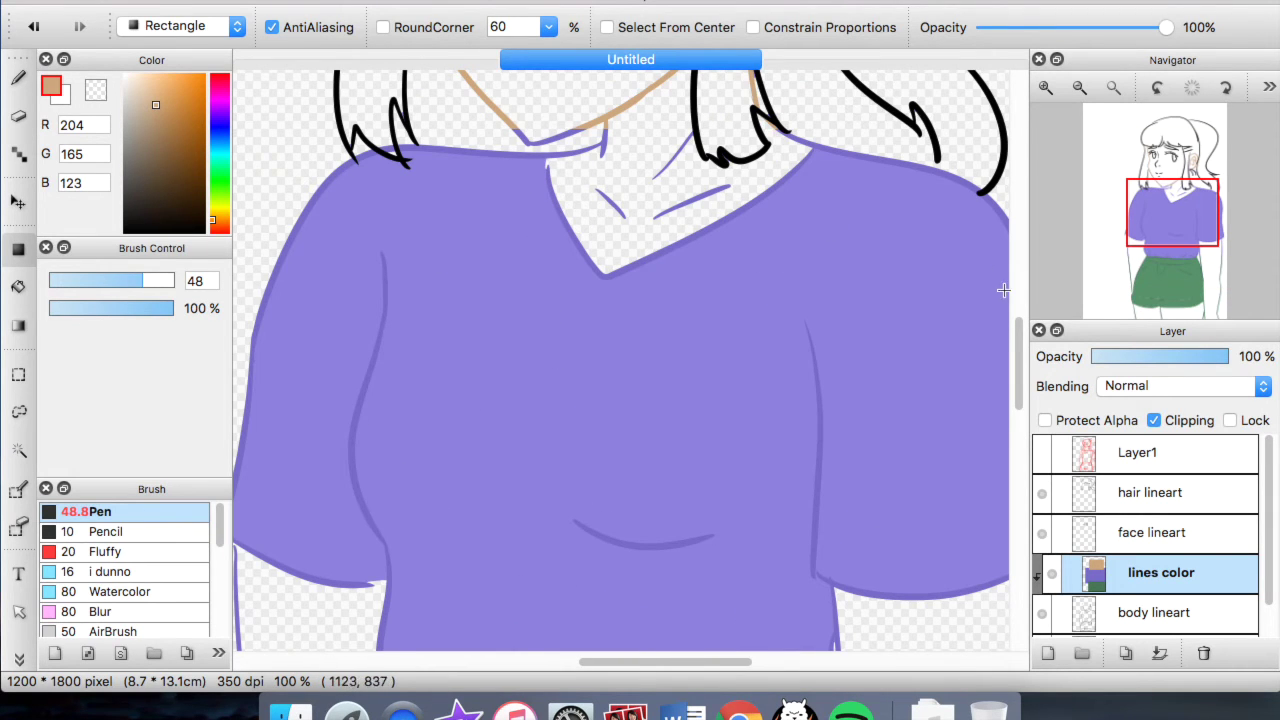
pyautogui.scroll(-3, 722, 510)
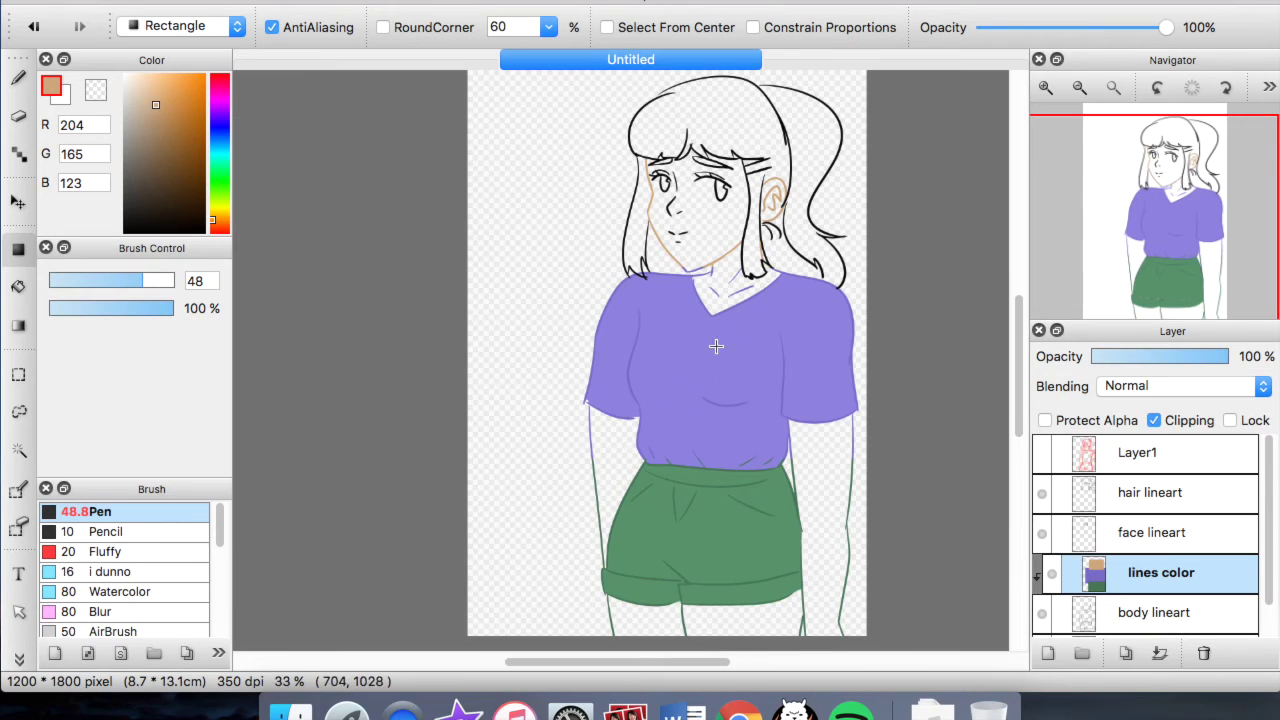
pyautogui.scroll(1, 716, 346)
pyautogui.click(1127, 495)
pyautogui.click(1048, 653)
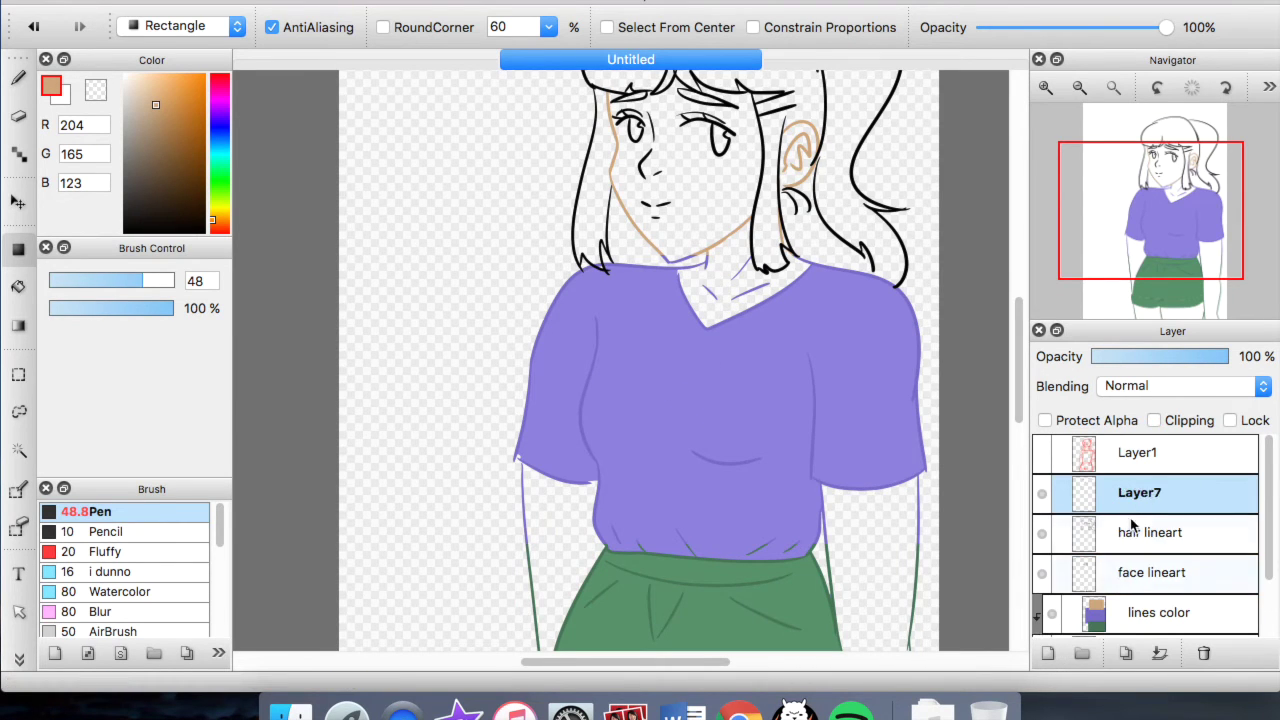
pyautogui.click(1160, 420)
# - Recolor the hair lines by drawing a filled dark brown rectangle (RGB 93, 60, 25) over the hair on the new clipped layer
pyautogui.click(182, 175)
pyautogui.scroll(-1, 517, 236)
pyautogui.moveTo(517, 127); pyautogui.dragTo(884, 346)
pyautogui.moveTo(884, 346); pyautogui.dragTo(443, 20)
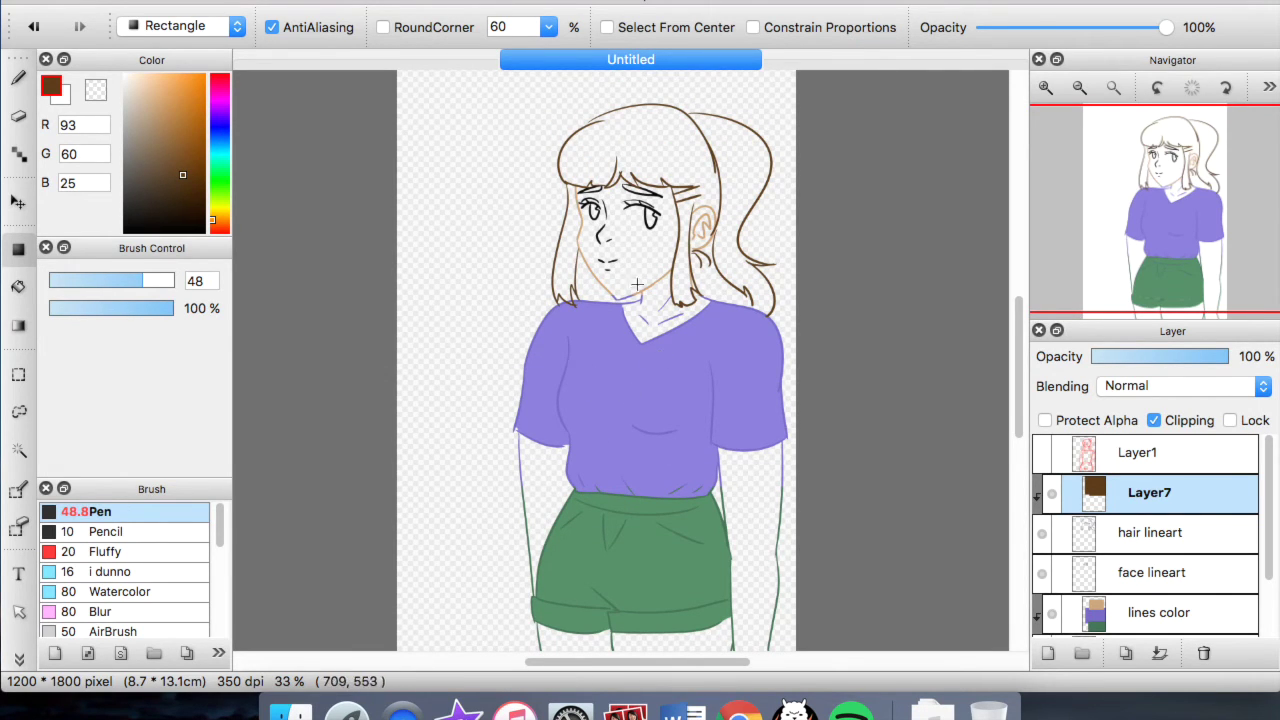
# - Add a new layer directly above the body color layer, beneath the body lineart
pyautogui.scroll(-1, 641, 310)
pyautogui.moveTo(1157, 203); pyautogui.dragTo(1169, 223)
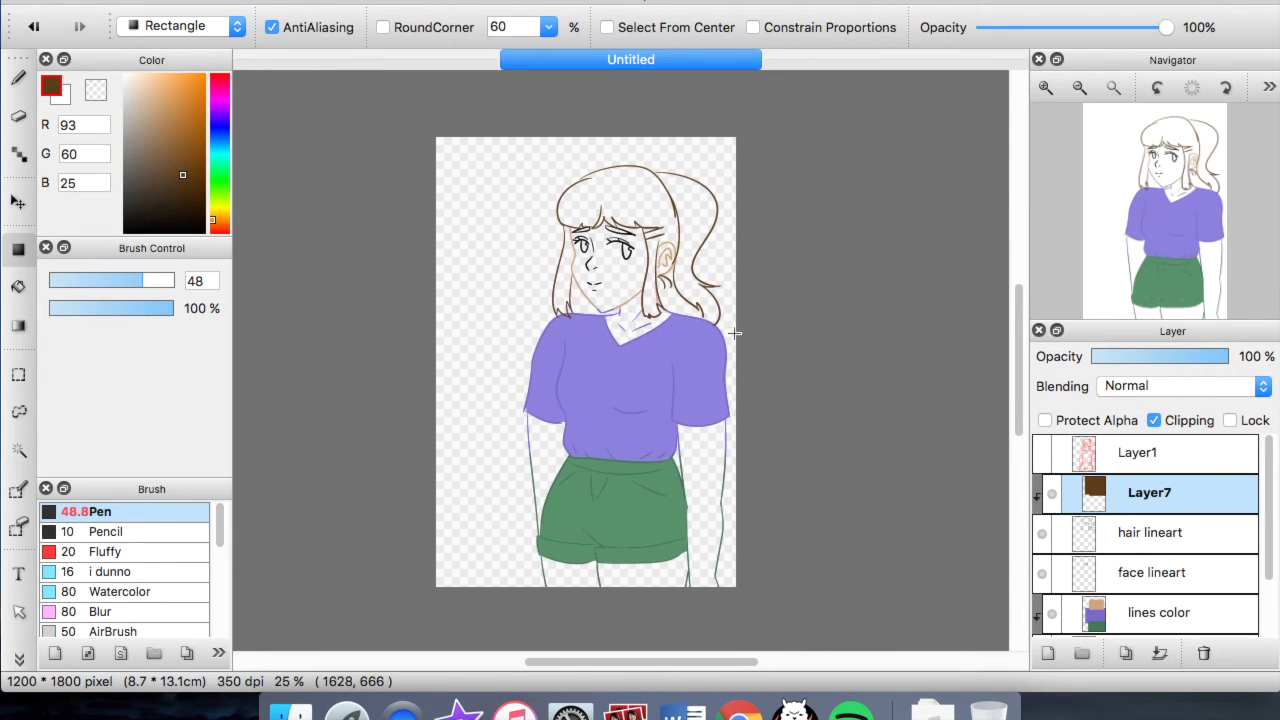
pyautogui.scroll(2, 645, 294)
pyautogui.click(1190, 606)
pyautogui.moveTo(1265, 553); pyautogui.dragTo(1263, 610)
pyautogui.click(1116, 622)
pyautogui.click(1049, 653)
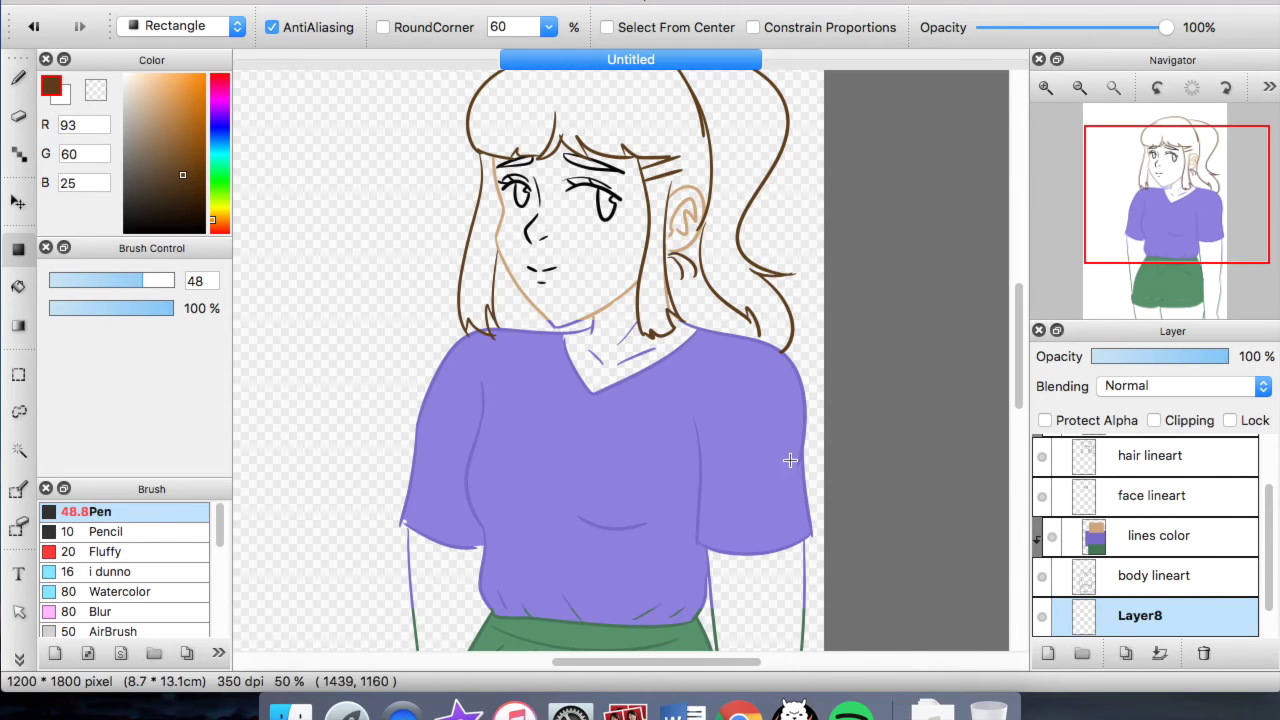
# - Fill the hair with brown (RGB 149, 105, 59) on the new layer beneath the body lineart
pyautogui.click(18, 287)
pyautogui.click(173, 141)
pyautogui.click(740, 118)
pyautogui.click(33, 27)
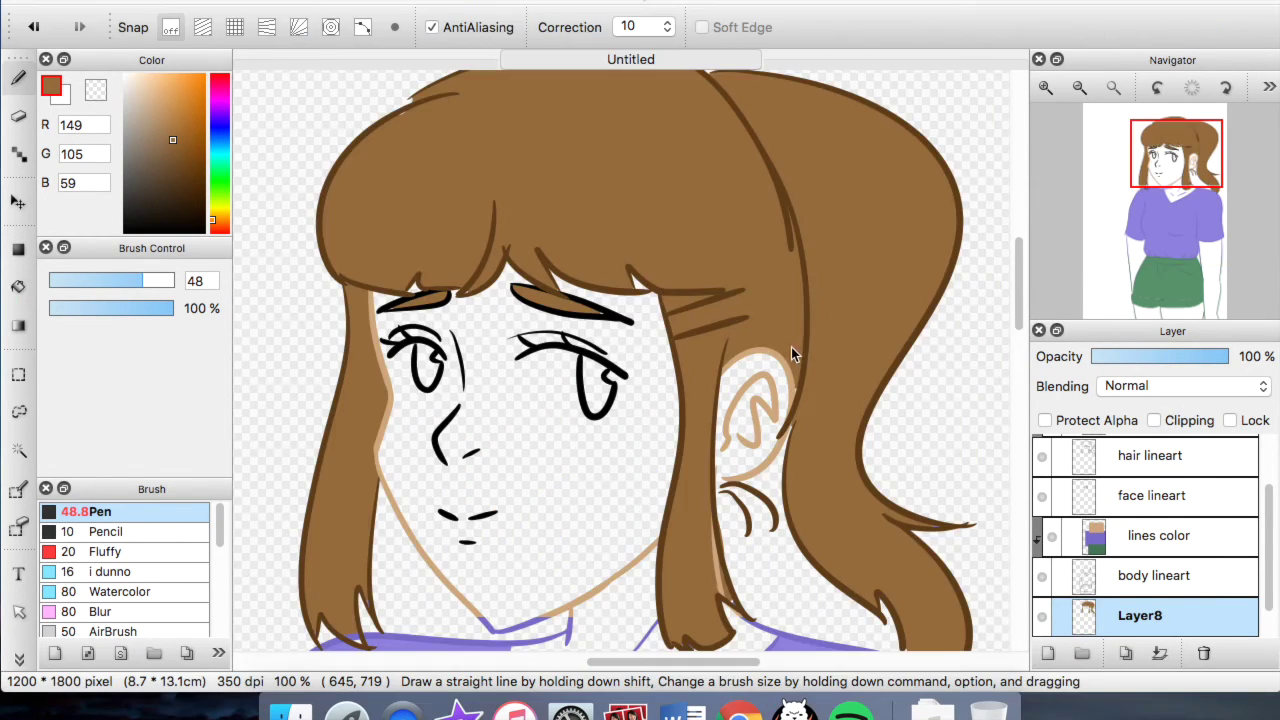
pyautogui.press('super+minus')
pyautogui.moveTo(1154, 170)
pyautogui.mouseDown()
pyautogui.moveTo(1153, 205)
pyautogui.moveTo(1168, 166)
pyautogui.mouseUp()
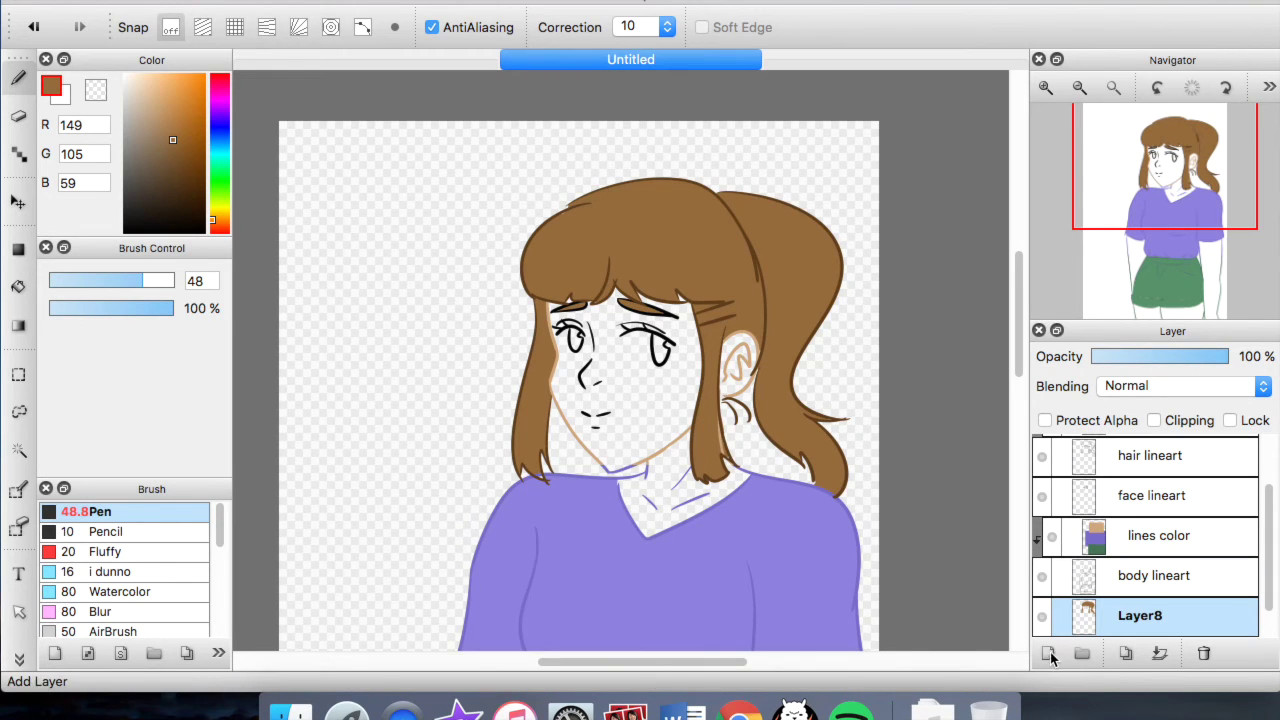
# - Shade the ponytail and the hair behind the ear with reddish brown (RGB 120, 69, 43), using the Watercolor brush at size 40 and 19% opacity
pyautogui.moveTo(181, 160); pyautogui.dragTo(175, 157)
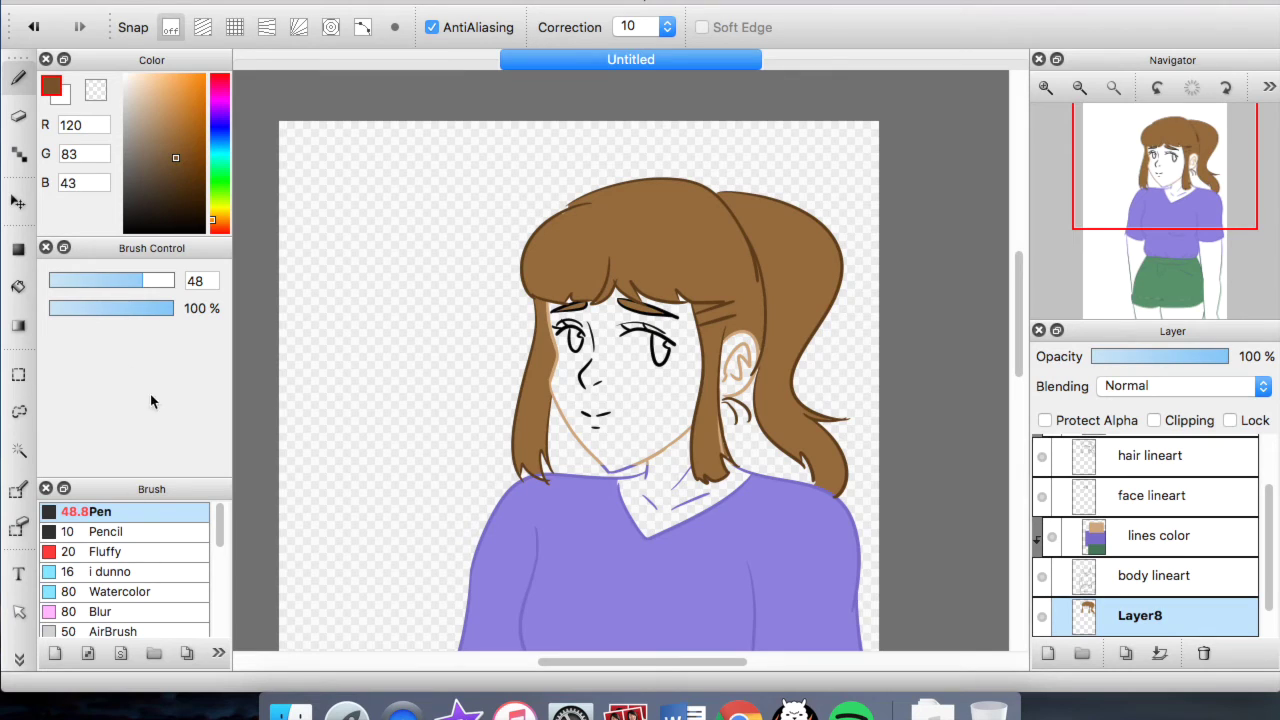
pyautogui.click(216, 224)
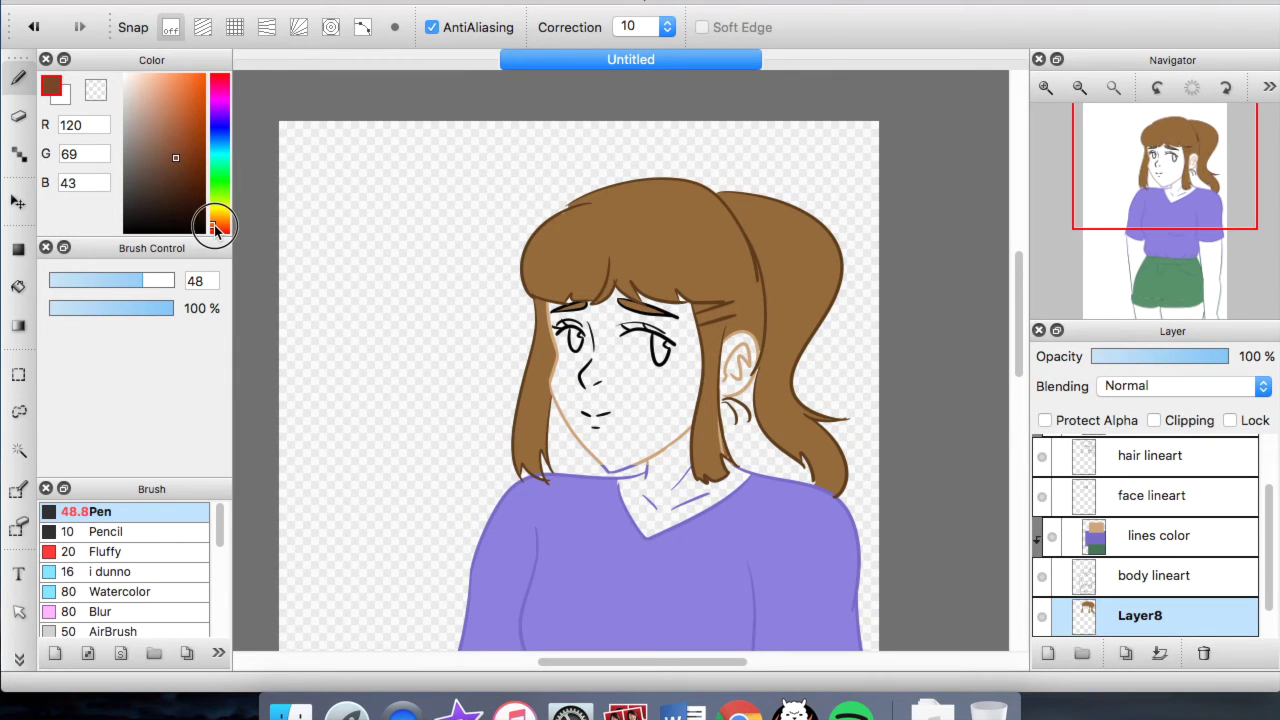
pyautogui.click(121, 589)
pyautogui.moveTo(128, 320); pyautogui.dragTo(73, 310)
pyautogui.moveTo(157, 280); pyautogui.dragTo(131, 280)
pyautogui.scroll(2, 829, 523)
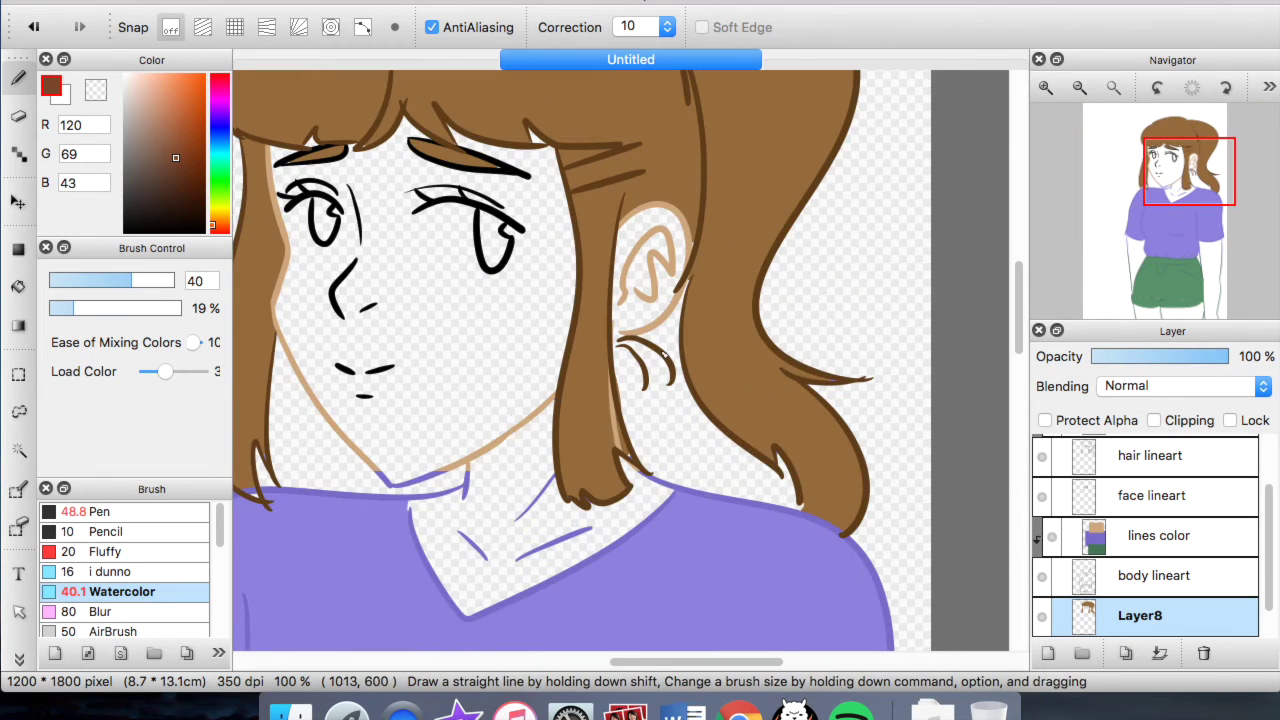
pyautogui.moveTo(681, 175); pyautogui.dragTo(697, 160)
pyautogui.moveTo(760, 280); pyautogui.dragTo(830, 500)
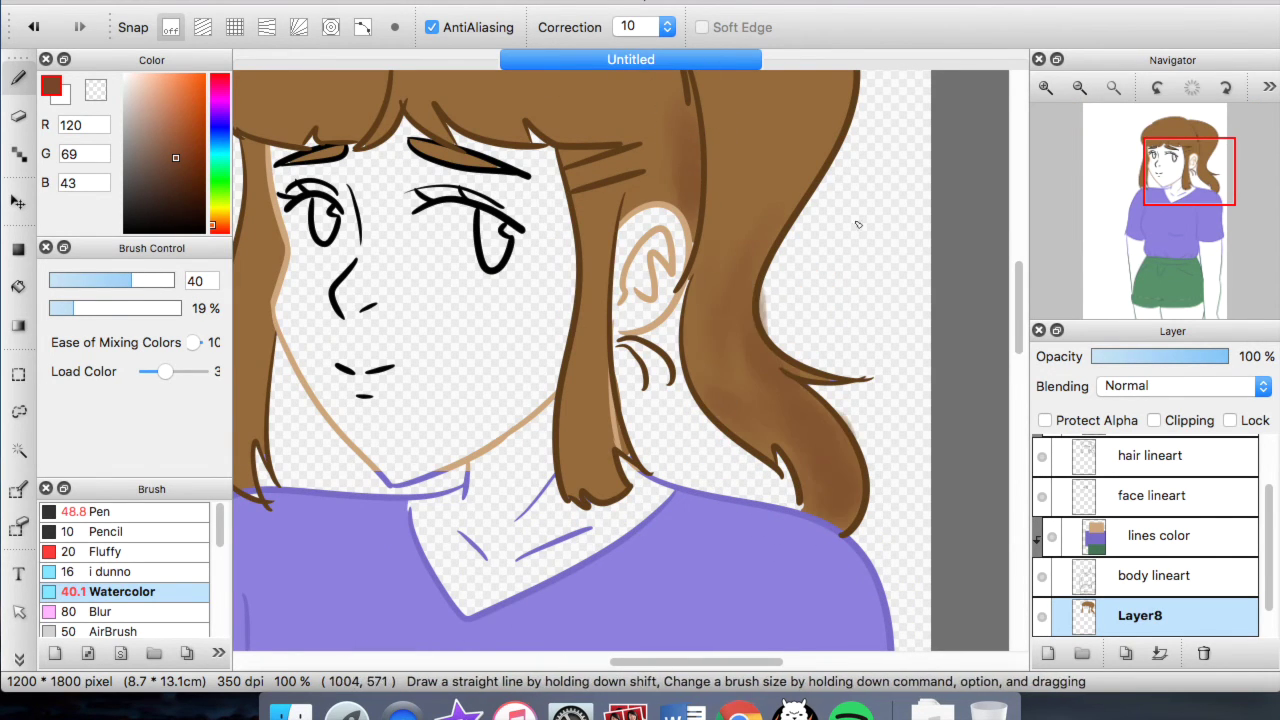
# - Paint soft peach highlights (RGB 232, 168, 137) across the upper bangs with the Watercolor brush
pyautogui.scroll(5, 720, 350)
pyautogui.hscroll(-4, 720, 350)
pyautogui.click(173, 119)
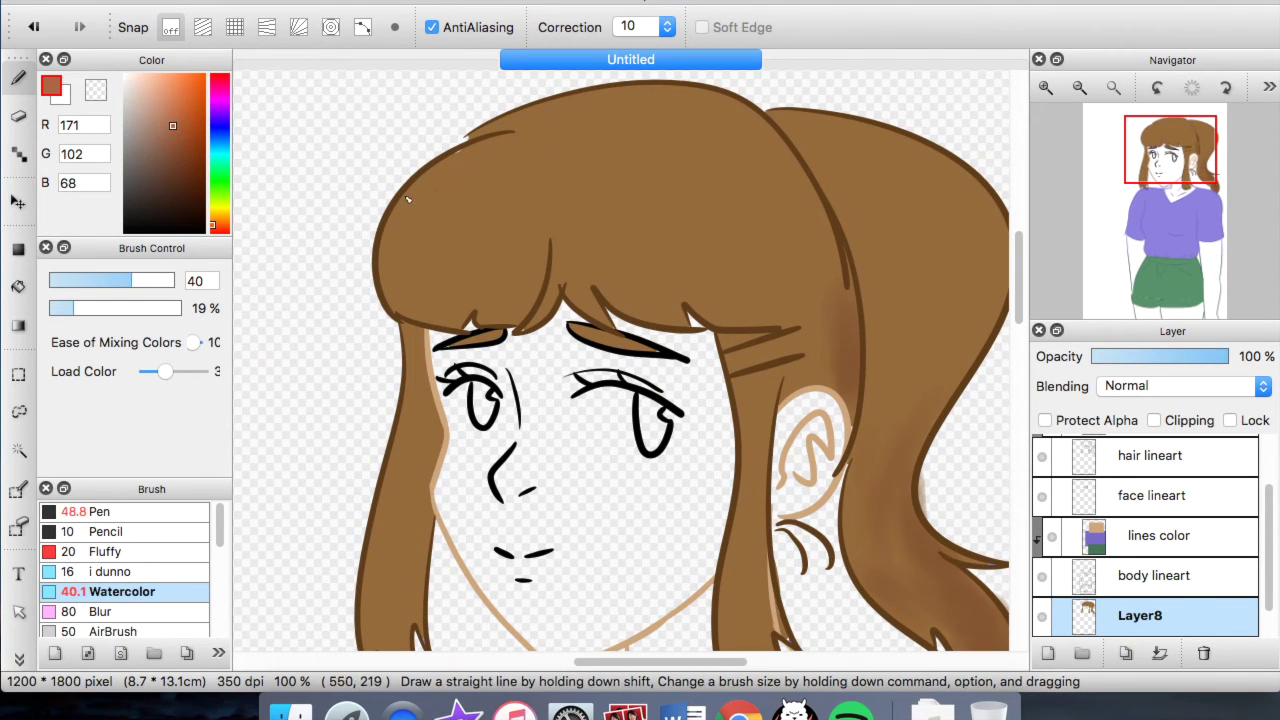
pyautogui.click(157, 88)
pyautogui.moveTo(414, 212); pyautogui.dragTo(580, 178)
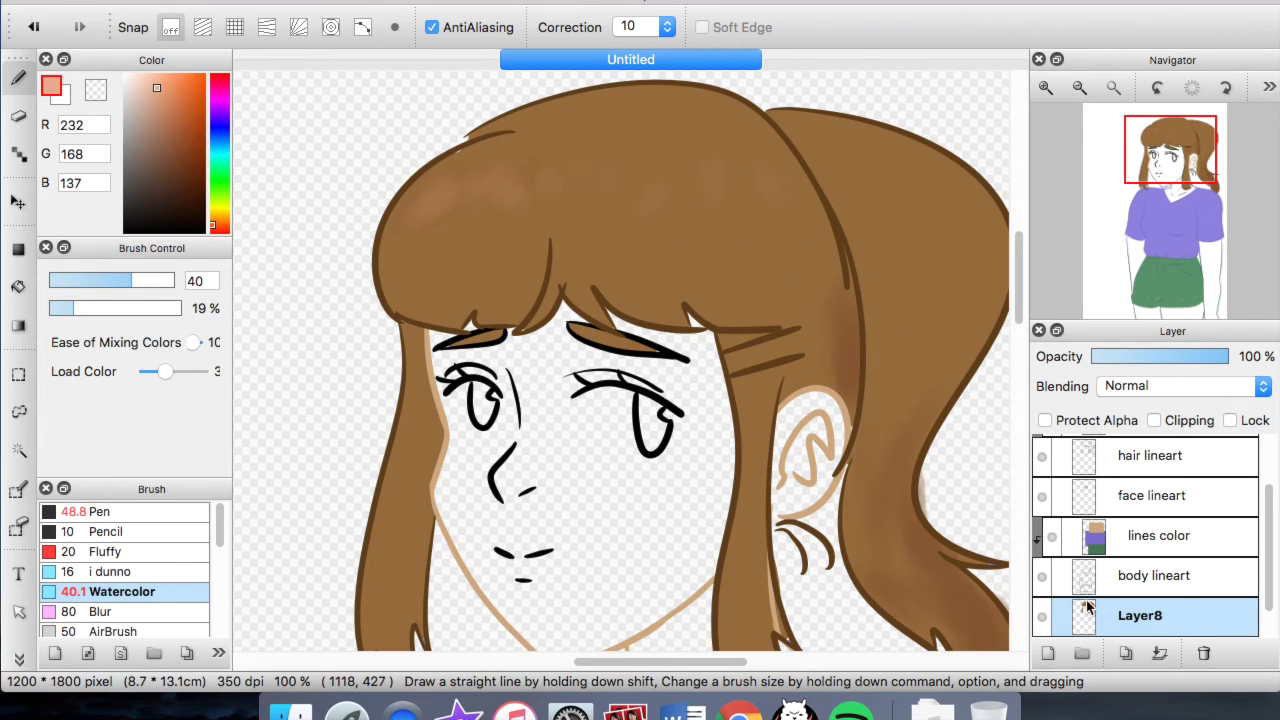
# - Undo the watercolor highlight and shading strokes on the hair, back to the flat brown fill
pyautogui.click(35, 23)
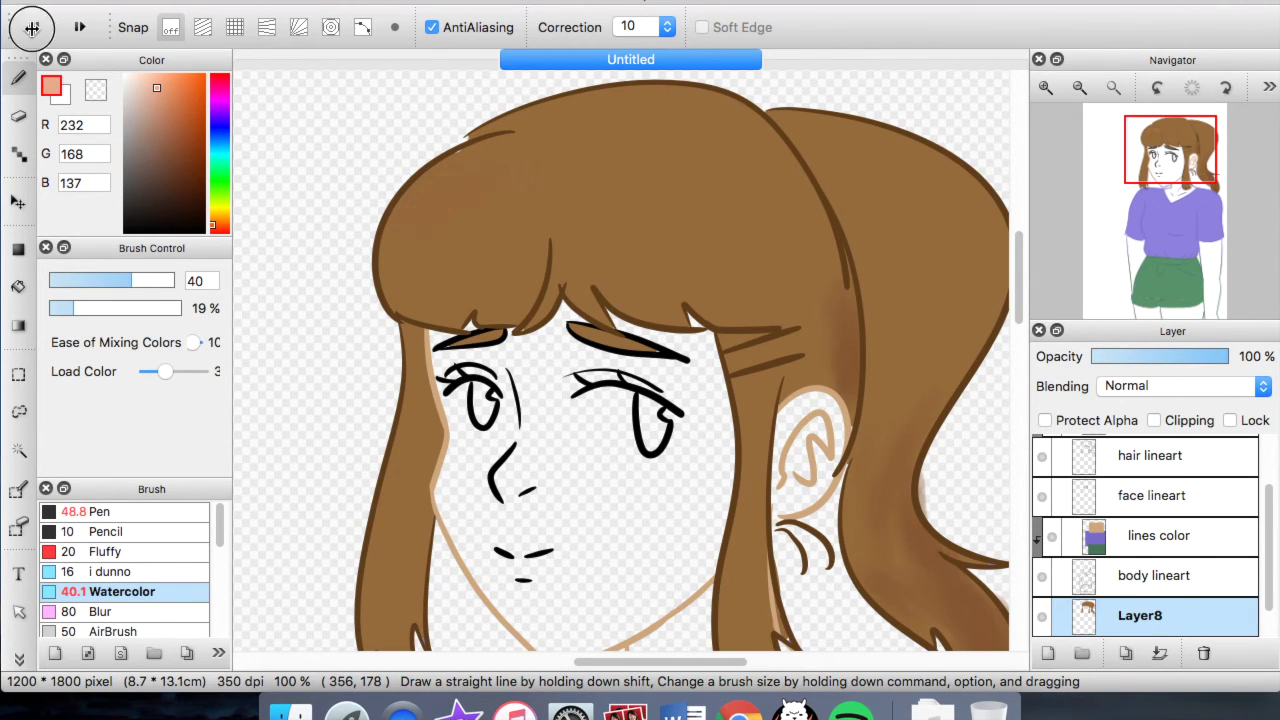
pyautogui.click(33, 26)
pyautogui.click(35, 27)
pyautogui.click(35, 27)
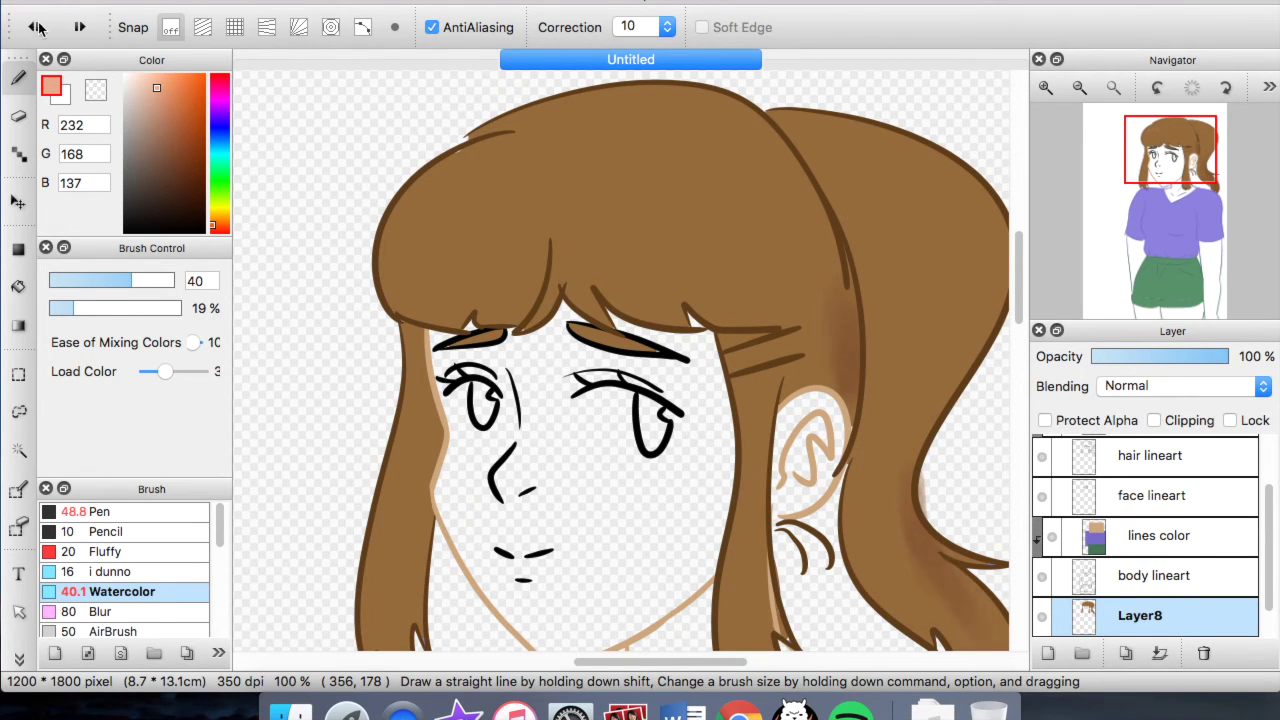
pyautogui.click(35, 27)
pyautogui.click(35, 27)
pyautogui.click(35, 27)
pyautogui.scroll(-1, 618, 332)
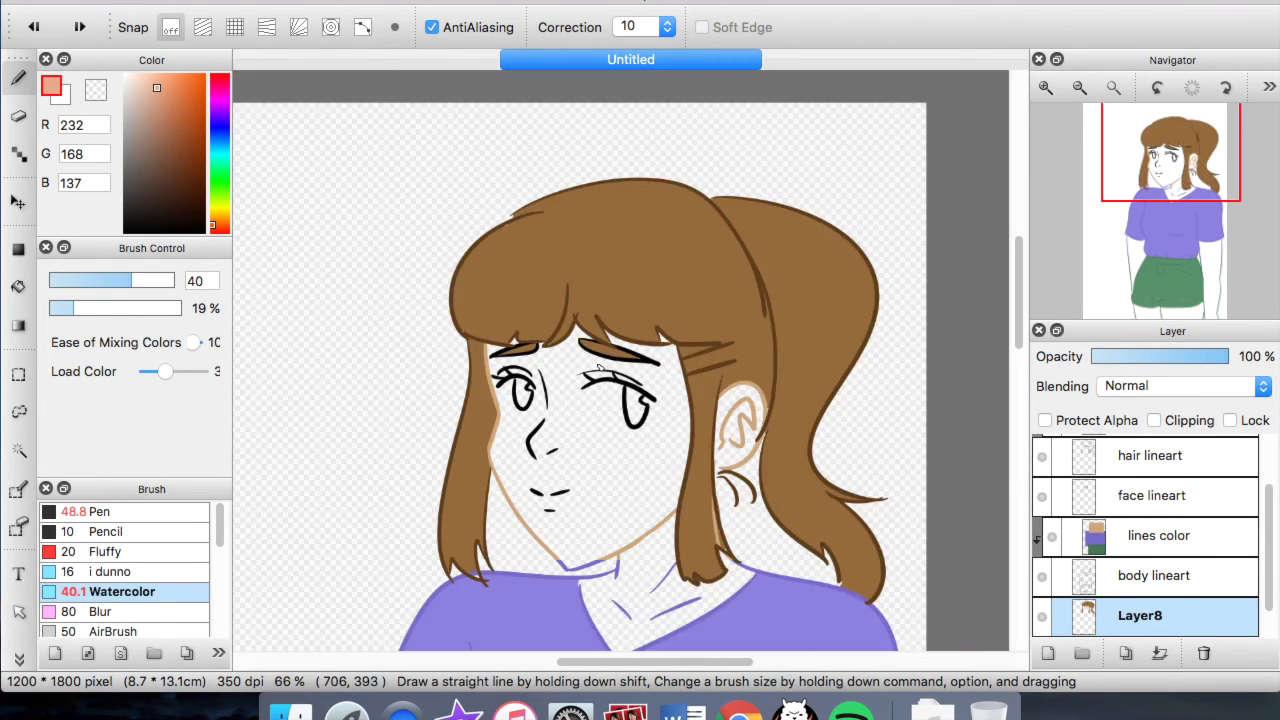
# - Add a clipped layer above the hair color layer and name it "hair highlight n shading"
pyautogui.click(1048, 653)
pyautogui.click(1154, 420)
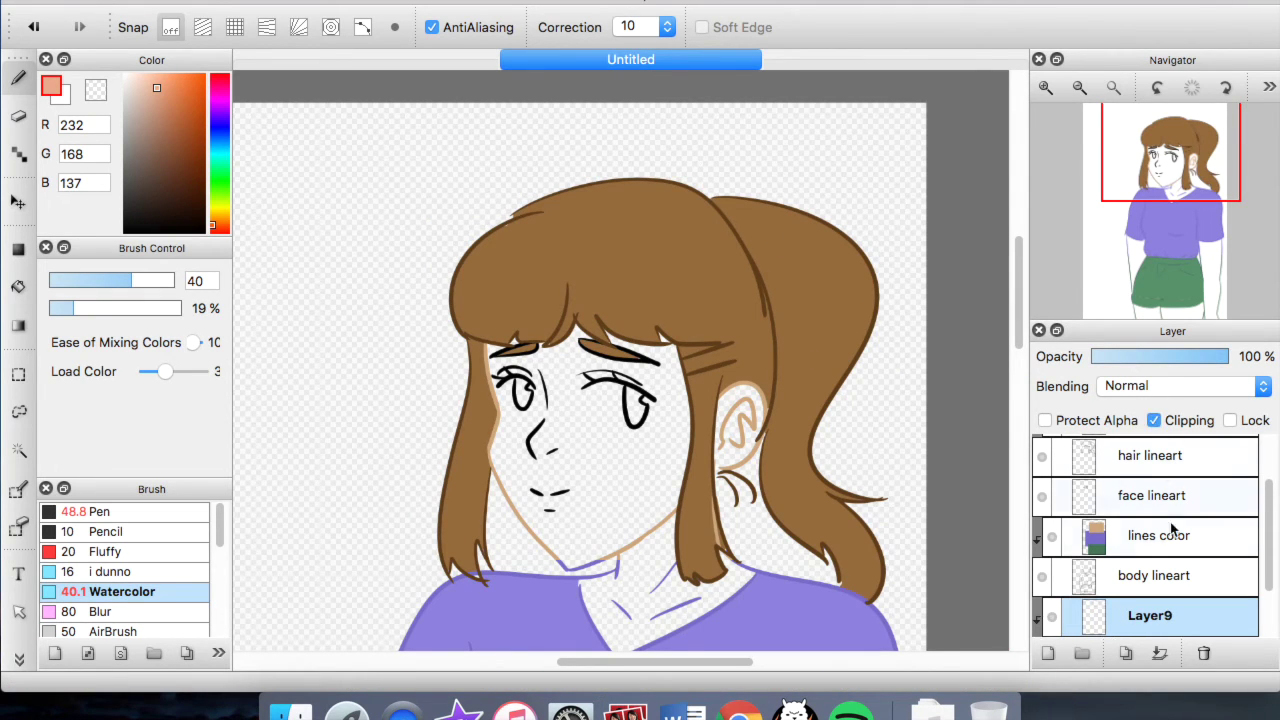
pyautogui.doubleClick(1154, 615)
pyautogui.write('hair highlight n')
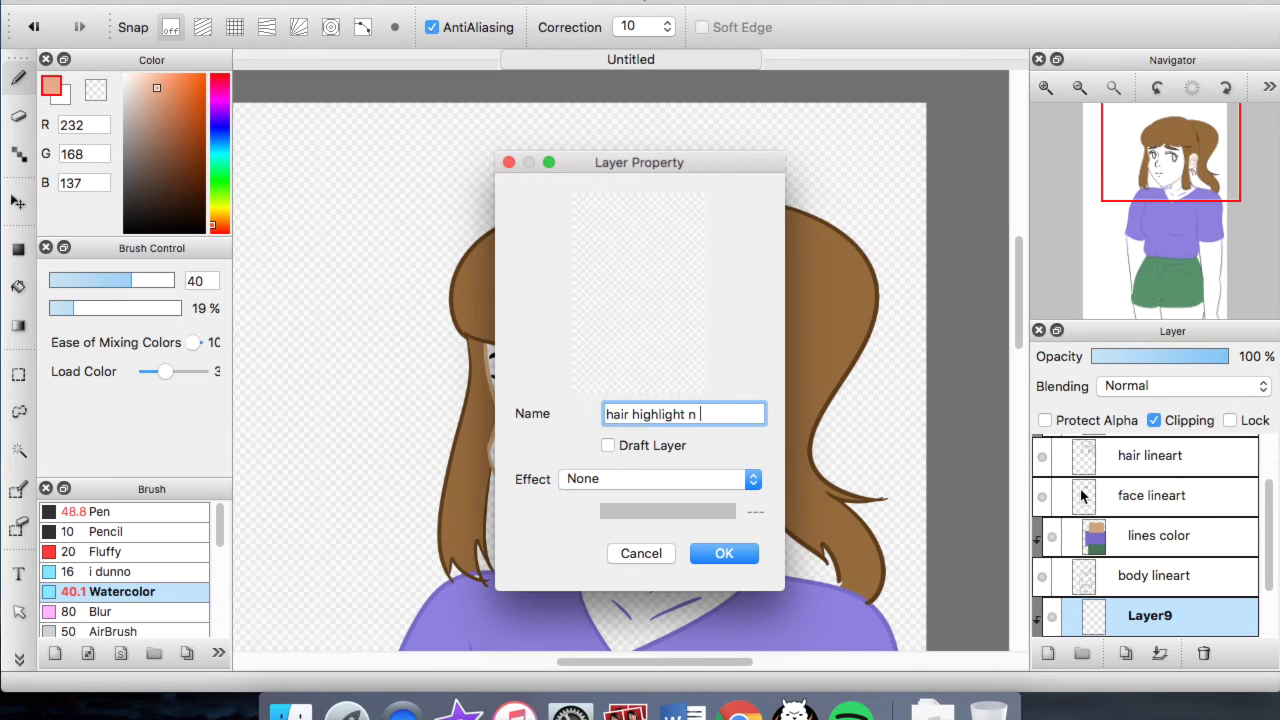
pyautogui.press('Return')
# - Set up a linear gradient of the Foreground type in dark reddish brown (RGB 123, 63, 34)
pyautogui.scroll(-2, 630, 360)
pyautogui.click(183, 155)
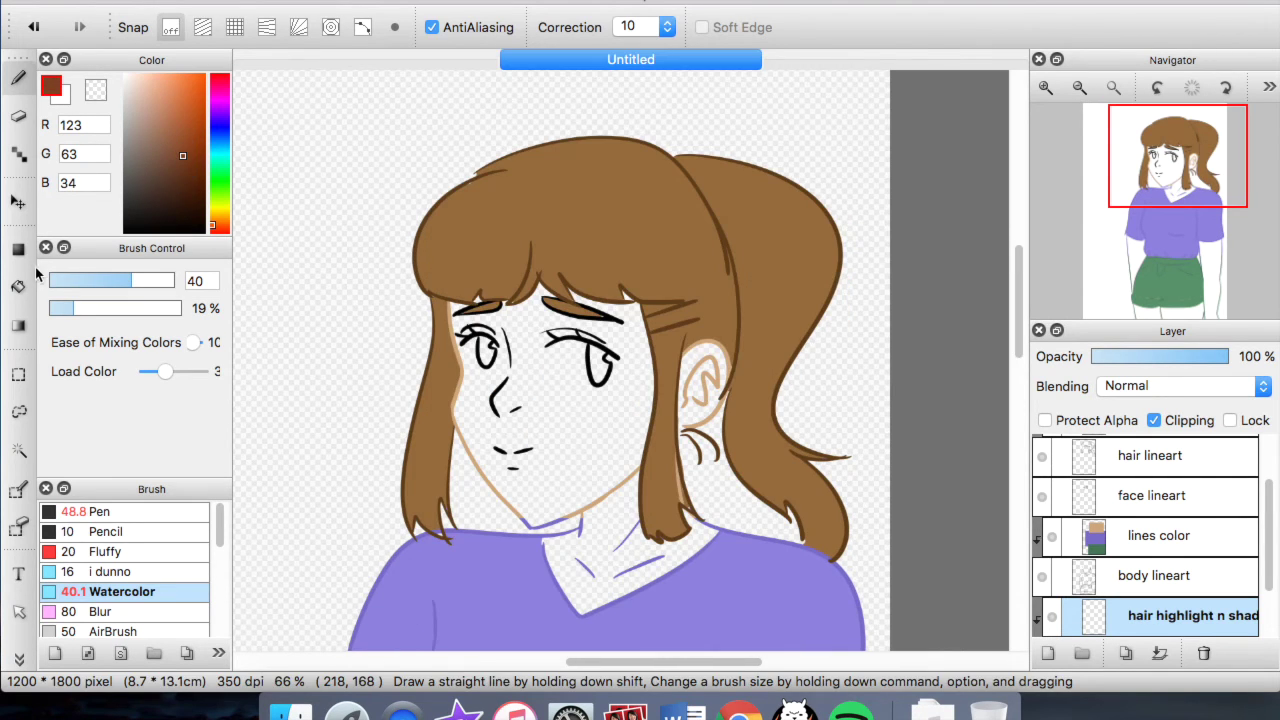
pyautogui.click(20, 254)
pyautogui.click(18, 326)
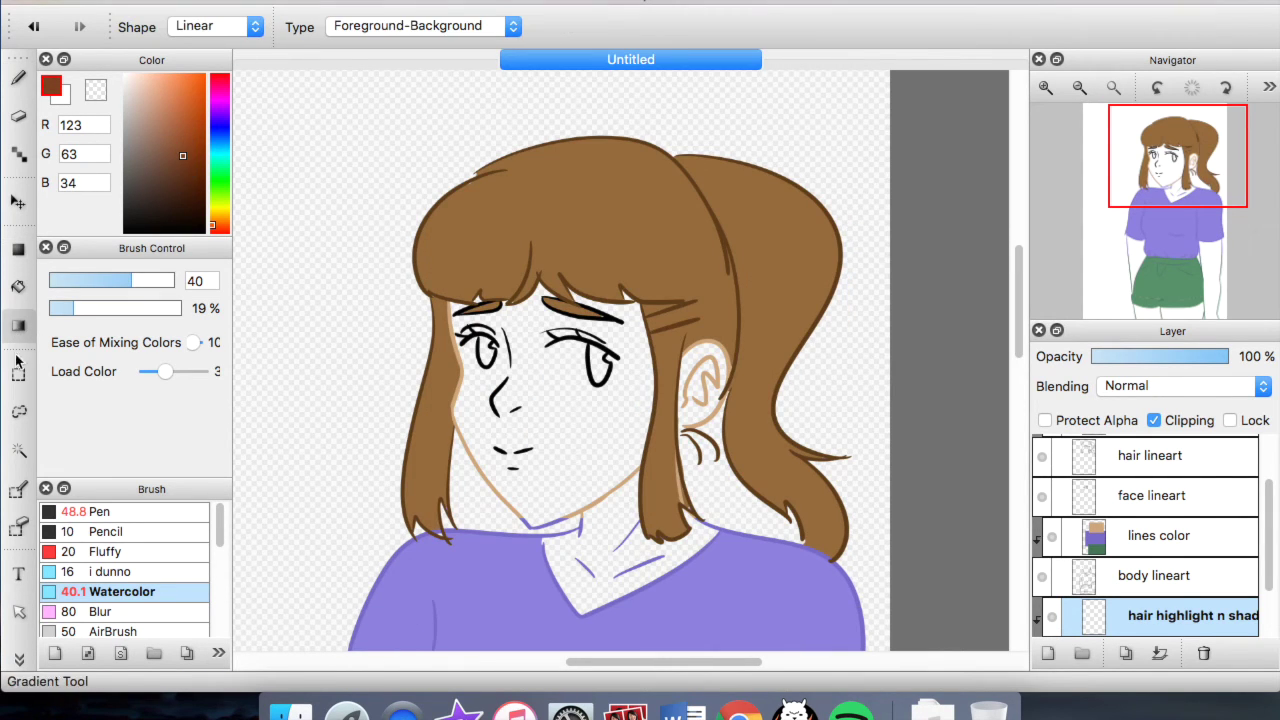
pyautogui.click(440, 25)
pyautogui.click(420, 44)
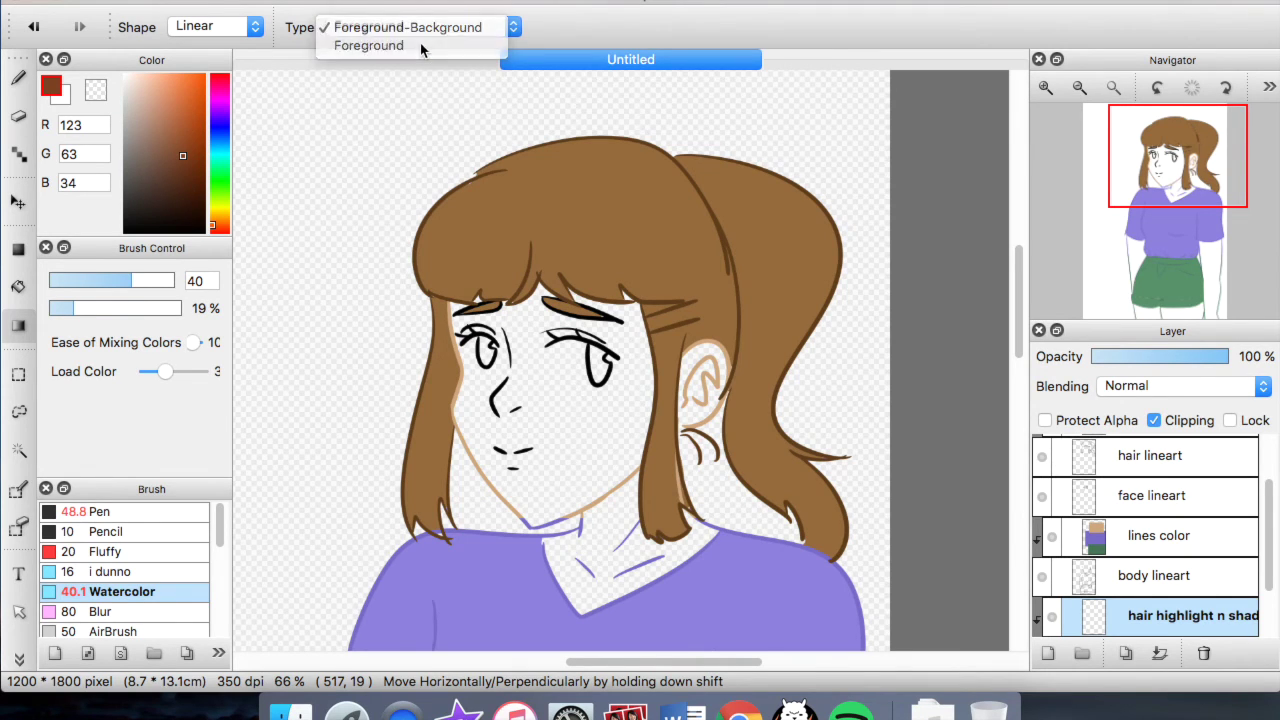
# - Apply reddish brown gradients from the hair tips and a peach one (RGB 233, 186, 163) from the crown, with the layer opacity at 58%
pyautogui.moveTo(710, 511); pyautogui.dragTo(615, 340)
pyautogui.moveTo(618, 488); pyautogui.dragTo(580, 348)
pyautogui.click(148, 87)
pyautogui.moveTo(558, 110); pyautogui.dragTo(589, 303)
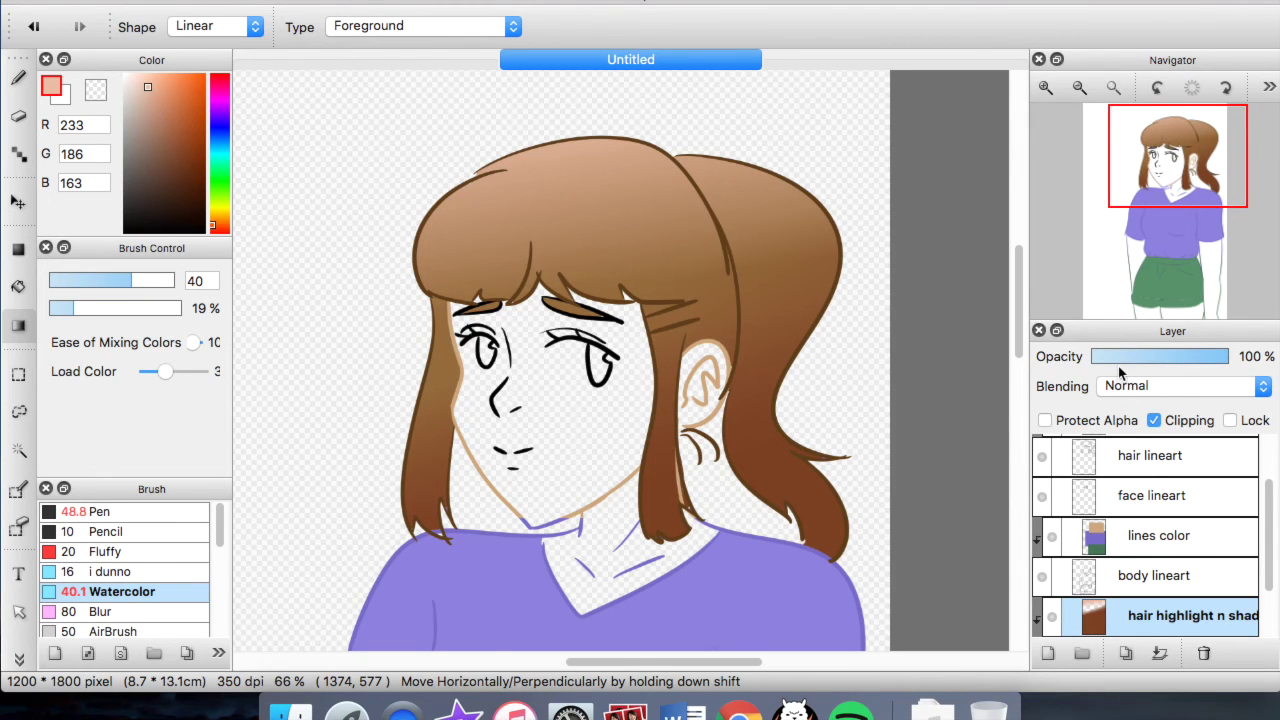
pyautogui.moveTo(1177, 353)
pyautogui.mouseDown()
pyautogui.moveTo(1150, 356)
pyautogui.moveTo(1176, 357)
pyautogui.mouseUp()
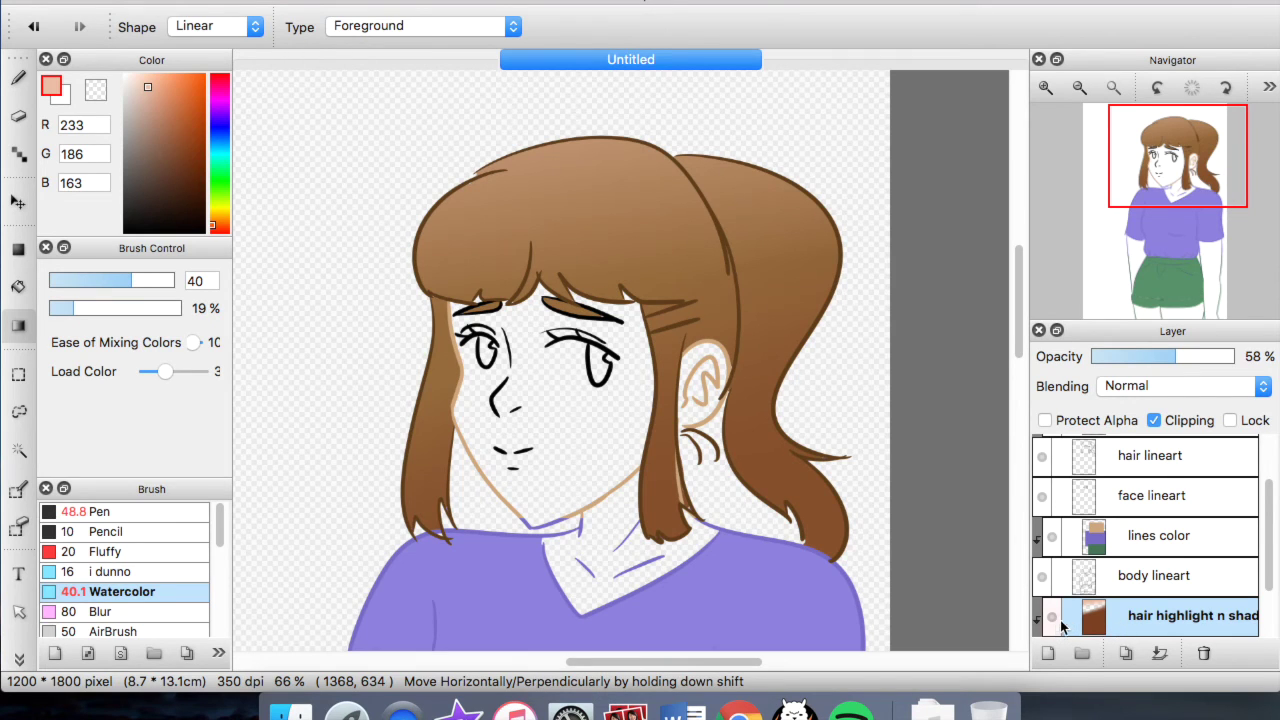
# - Paint the upper half of the hair light brown (RGB 192, 140, 83) with the size 80 Pen on the clipped hair highlight layer
pyautogui.scroll(-2, 1207, 576)
pyautogui.click(1151, 594)
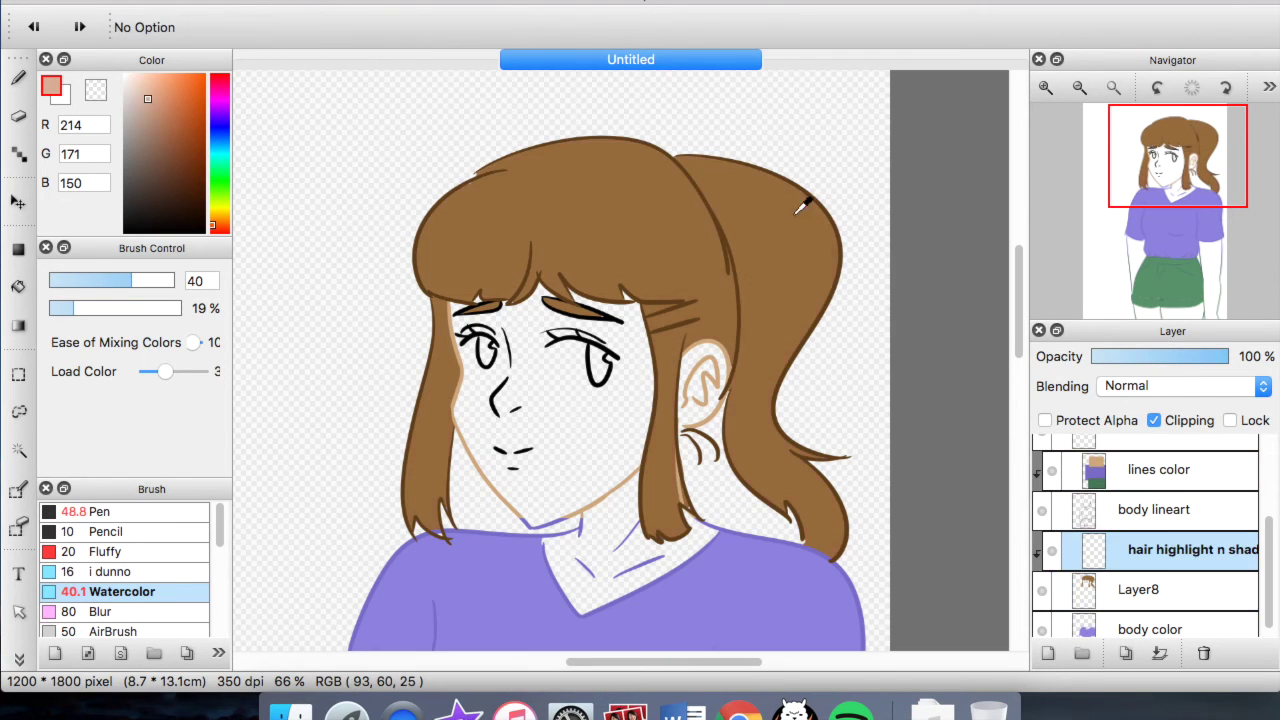
pyautogui.click(676, 240)
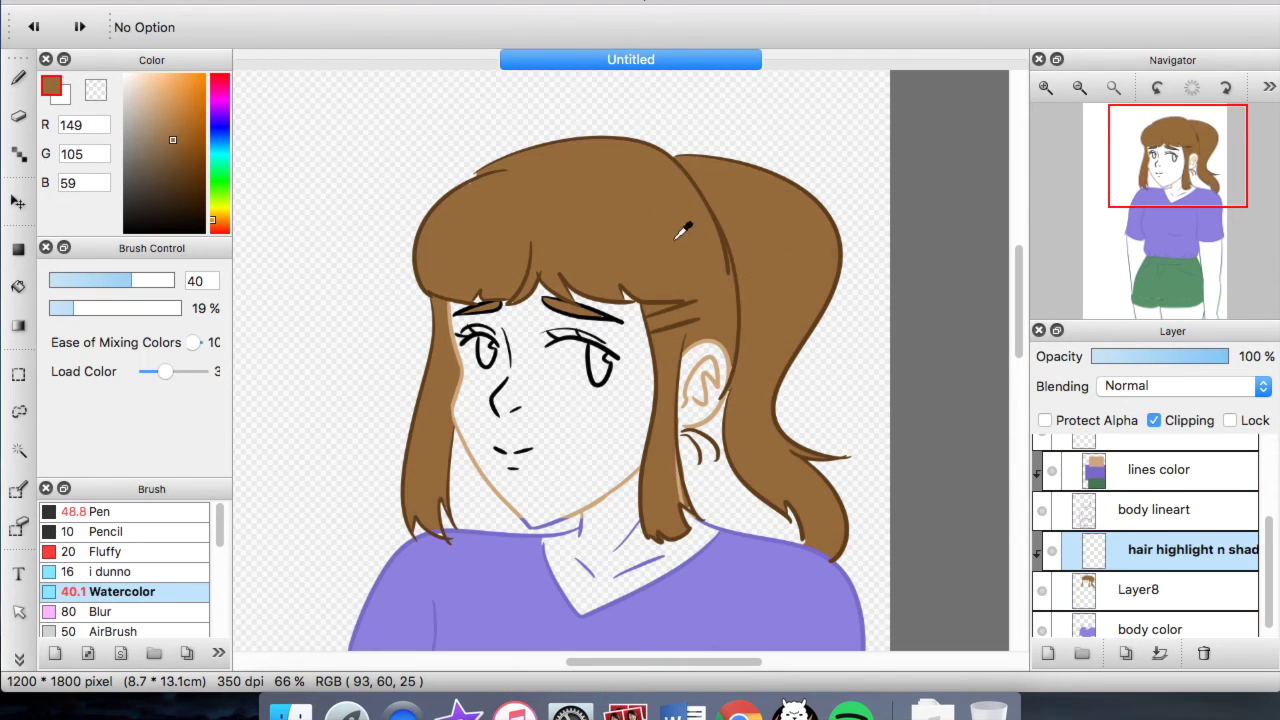
pyautogui.moveTo(175, 126); pyautogui.dragTo(170, 113)
pyautogui.click(18, 78)
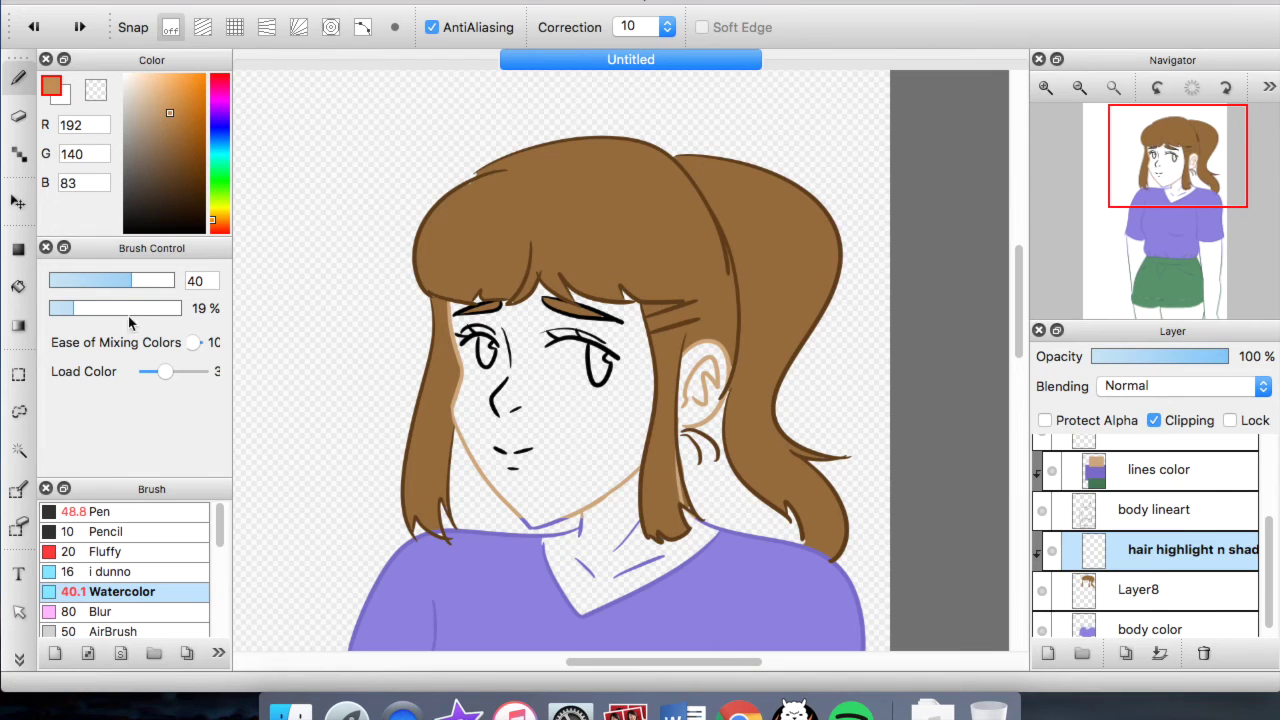
pyautogui.moveTo(131, 281)
pyautogui.mouseDown()
pyautogui.moveTo(166, 281)
pyautogui.moveTo(152, 281)
pyautogui.mouseUp()
pyautogui.click(80, 511)
pyautogui.moveTo(332, 206)
pyautogui.mouseDown()
pyautogui.moveTo(366, 180)
pyautogui.moveTo(586, 243)
pyautogui.moveTo(591, 220)
pyautogui.moveTo(441, 193)
pyautogui.moveTo(514, 157)
pyautogui.moveTo(450, 275)
pyautogui.mouseUp()
# - Apply a light tan gradient (RGB 224, 176, 124) from the crown and a dark brown one (RGB 96, 63, 28) from the hair tips
pyautogui.click(160, 93)
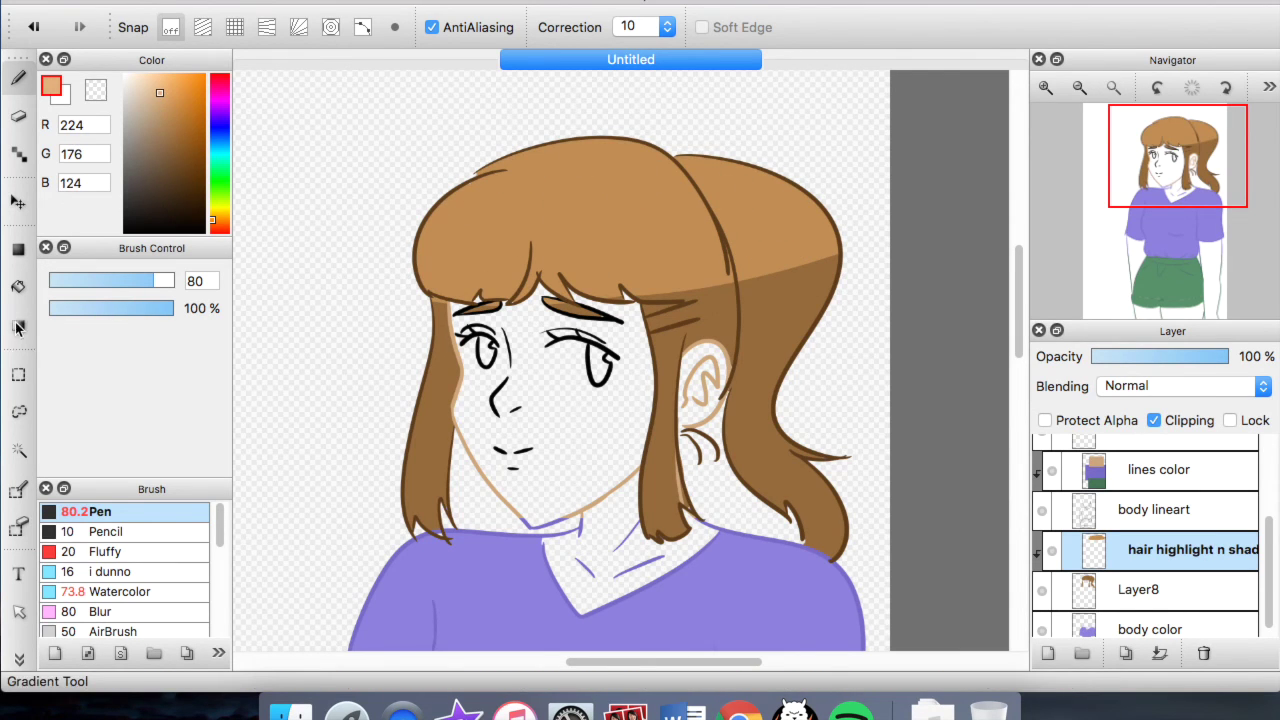
pyautogui.click(18, 326)
pyautogui.moveTo(575, 177); pyautogui.dragTo(560, 290)
pyautogui.click(181, 173)
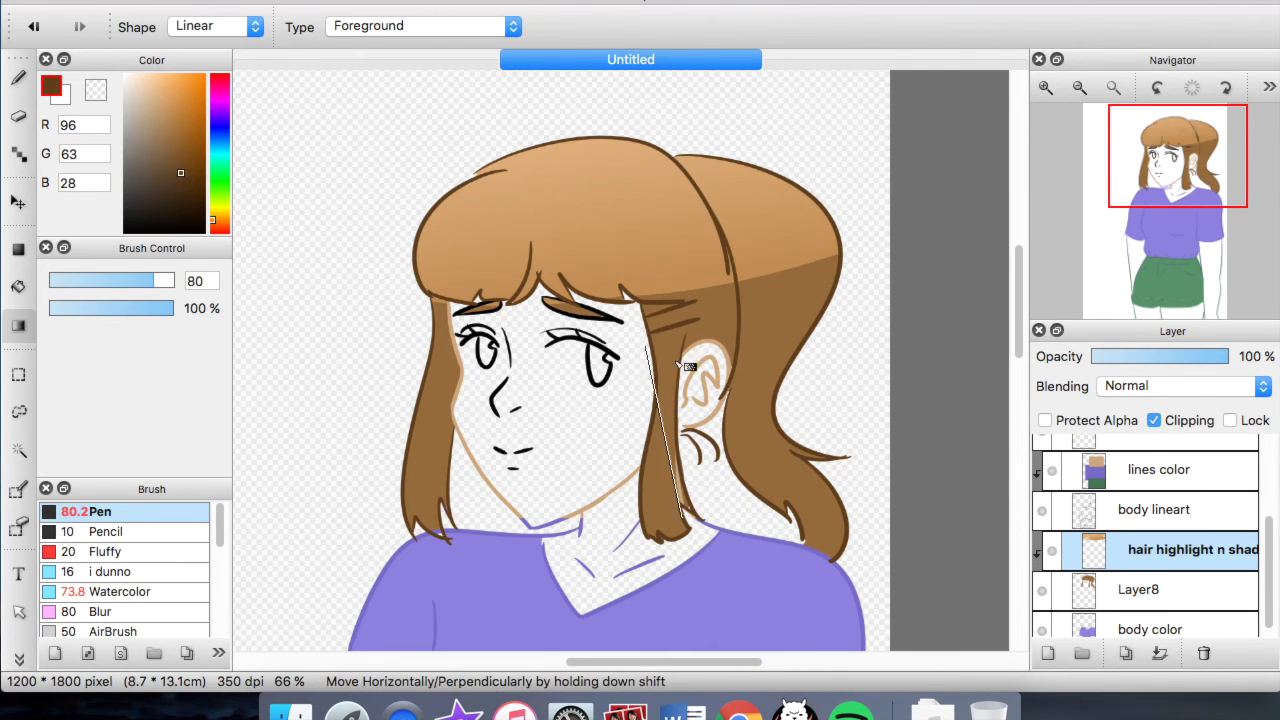
# - Lower the opacity of the hair highlight and shading layer to slightly over half
pyautogui.click(1162, 354)
pyautogui.click(1148, 353)
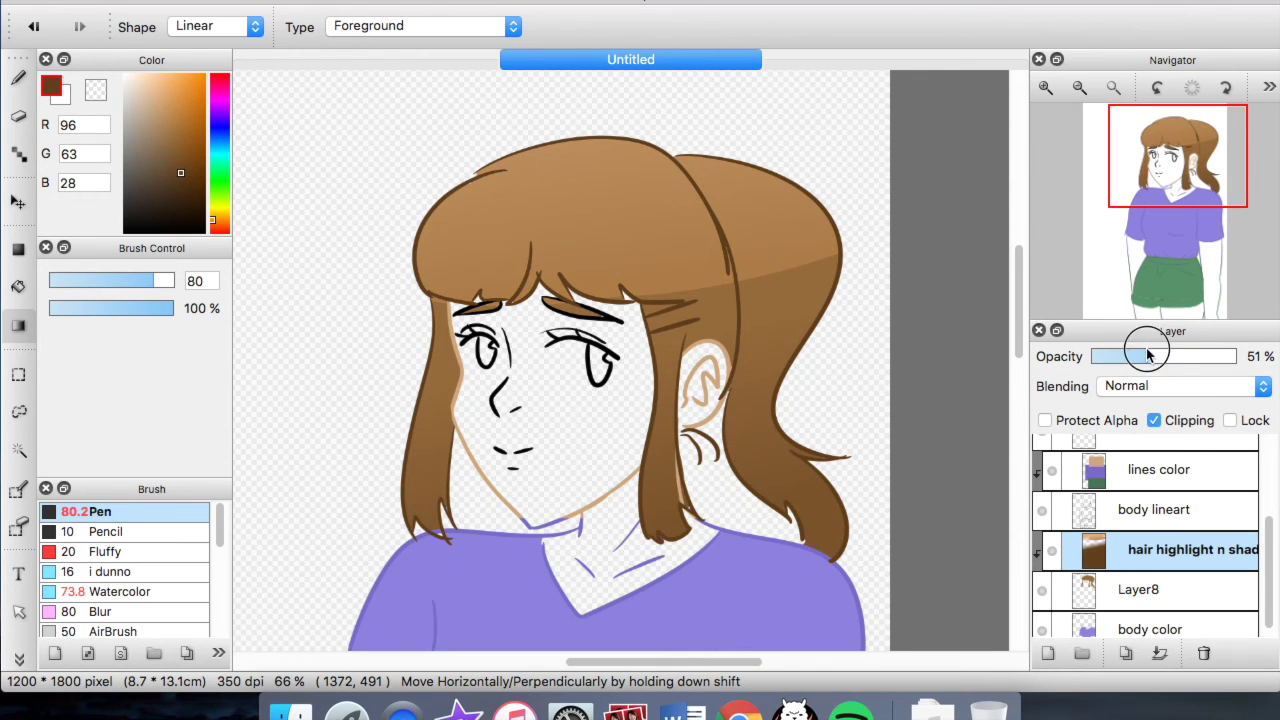
pyautogui.click(1173, 356)
# - Draw thin dark brown strand lines (RGB 109, 75, 39) in the bangs and ponytail on the hair color layer, using the Pen at size 8.6
pyautogui.click(1122, 590)
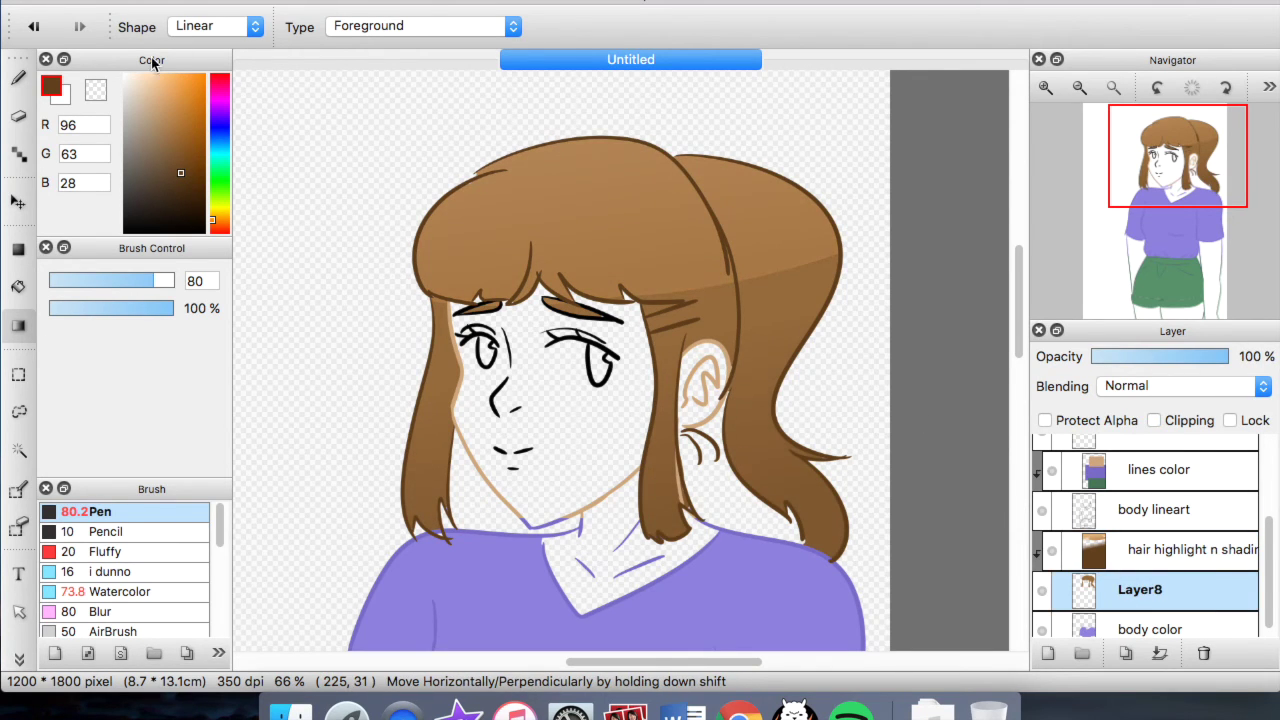
pyautogui.click(175, 165)
pyautogui.click(113, 277)
pyautogui.moveTo(113, 273); pyautogui.dragTo(88, 277)
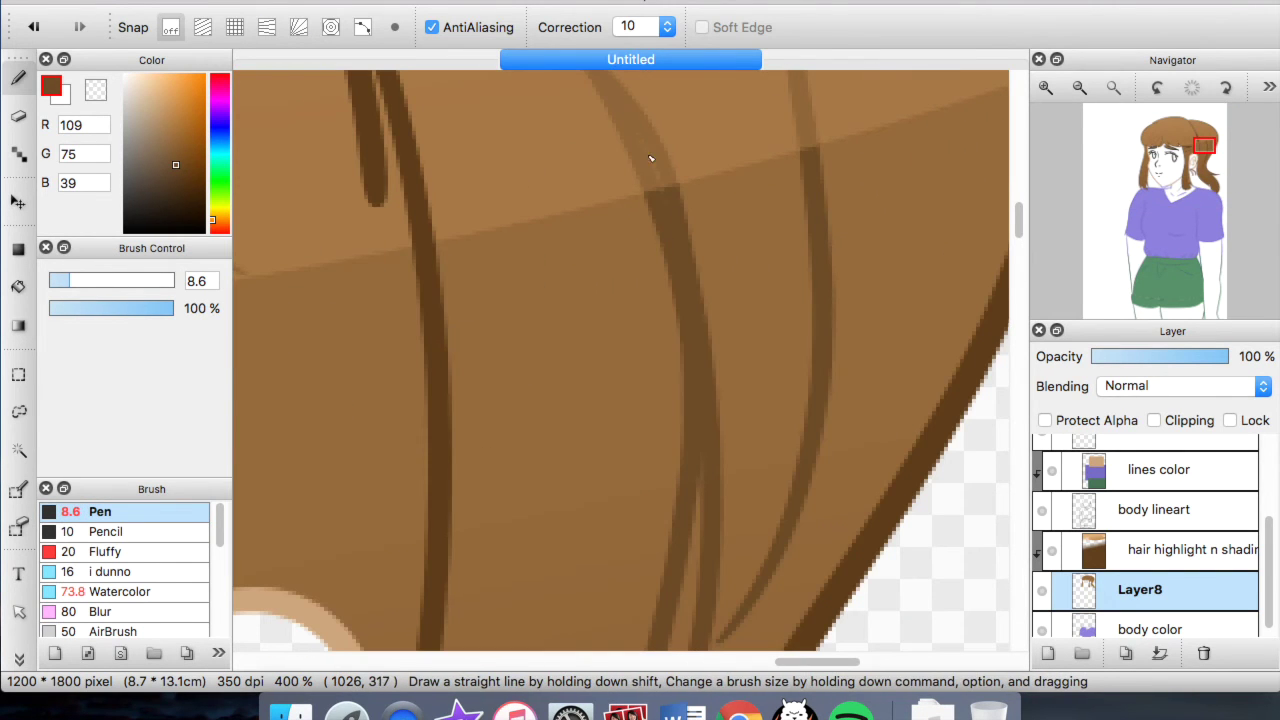
pyautogui.scroll(-5, 658, 199)
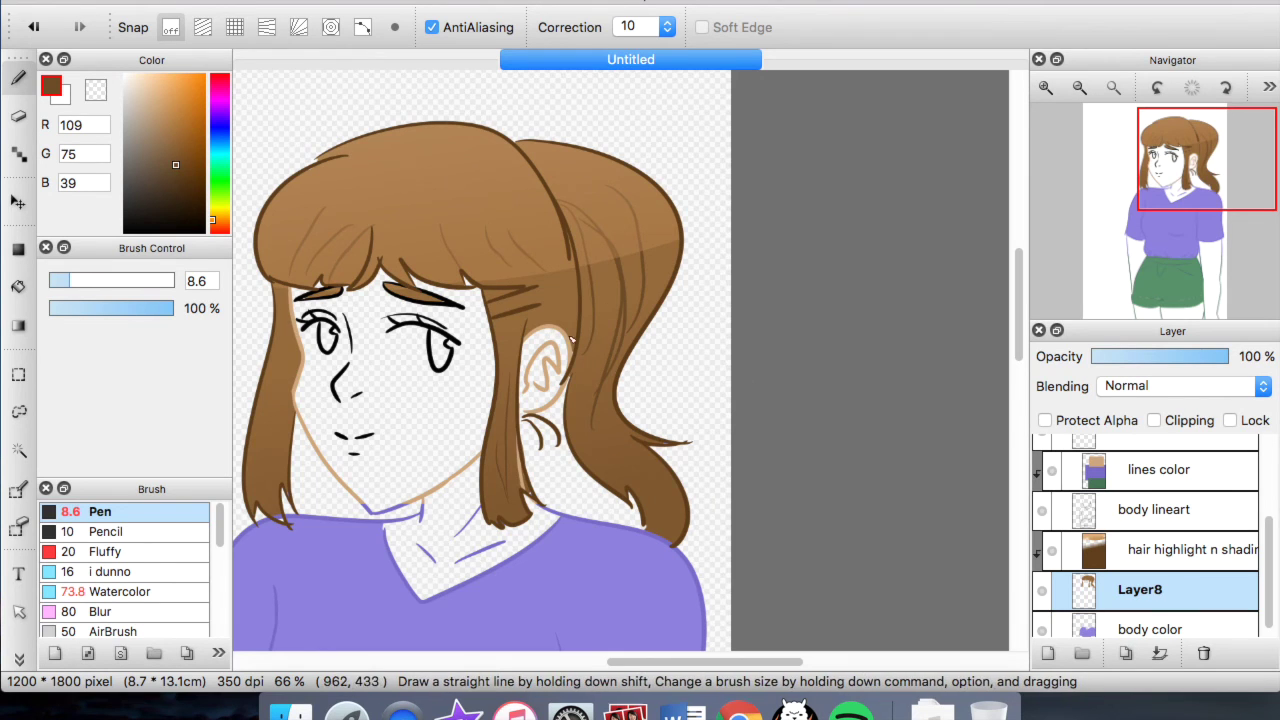
pyautogui.scroll(-3, 499, 411)
pyautogui.scroll(1, 499, 411)
pyautogui.scroll(1, 499, 411)
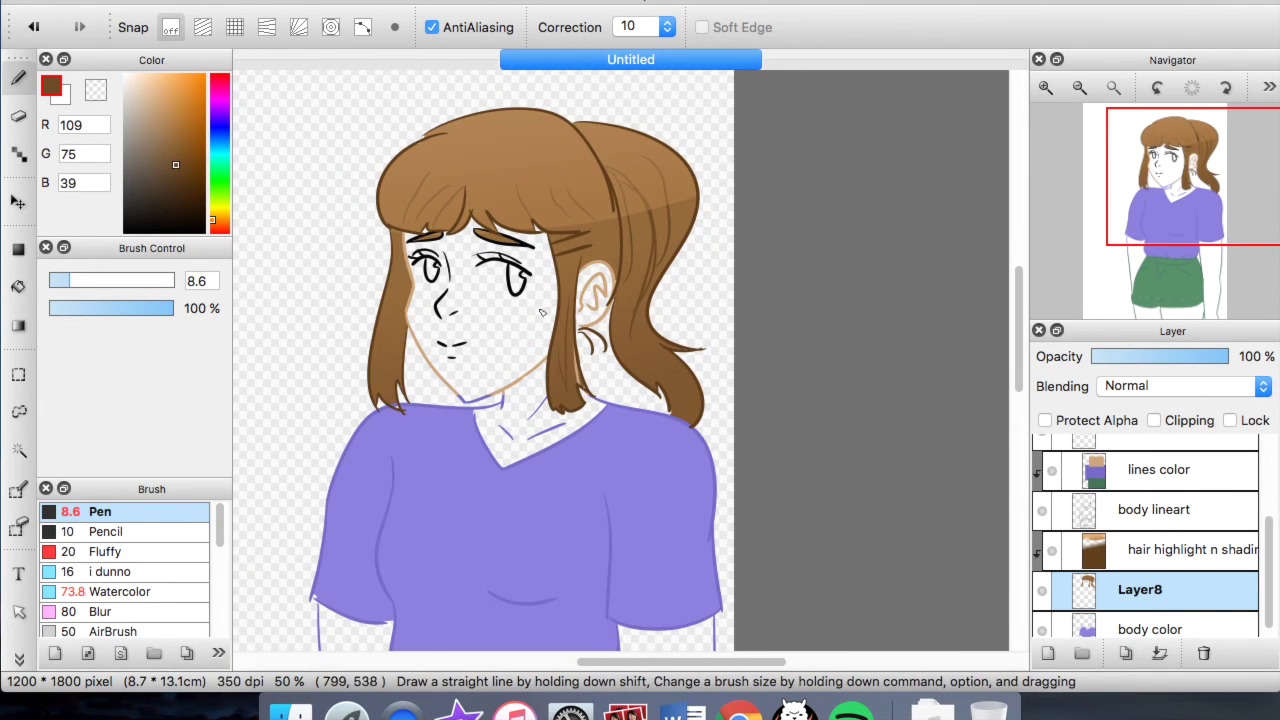